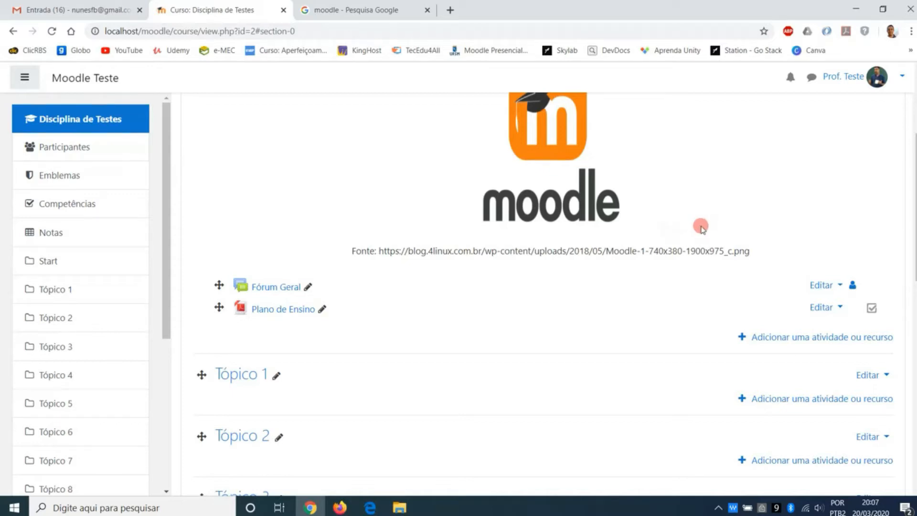
Reload the Disciplina de Testes course page in the teacher session and review its Start section.
scroll(700, 225, "up", 4)
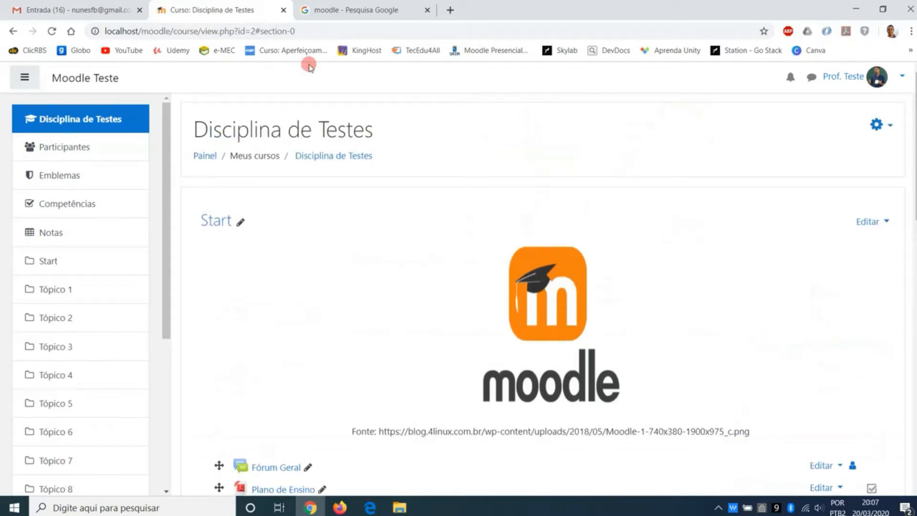
left_click(52, 32)
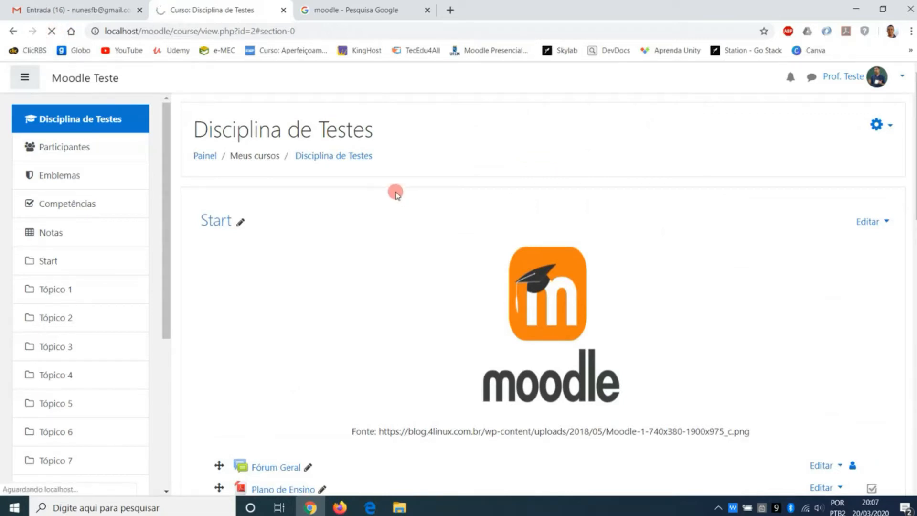
scroll(530, 244, "down", 3)
scroll(530, 244, "up", 4)
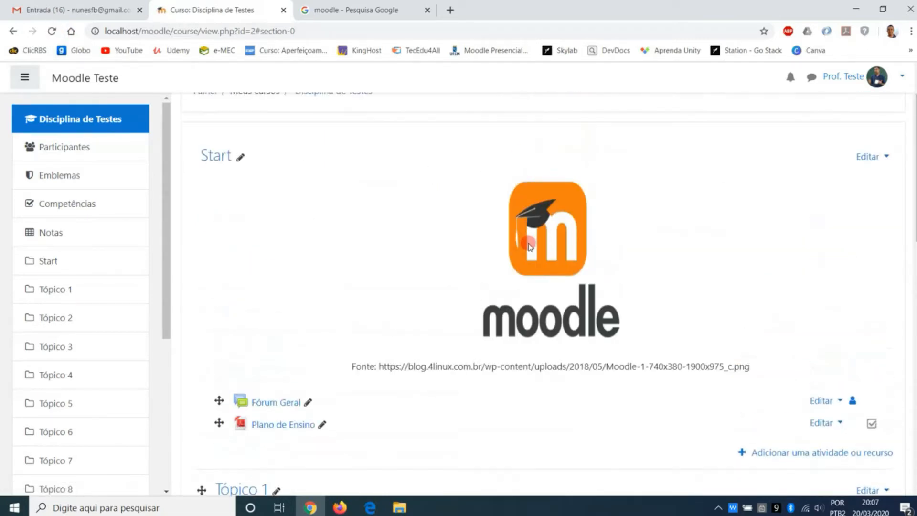
scroll(527, 239, "up", 2)
scroll(558, 279, "down", 1)
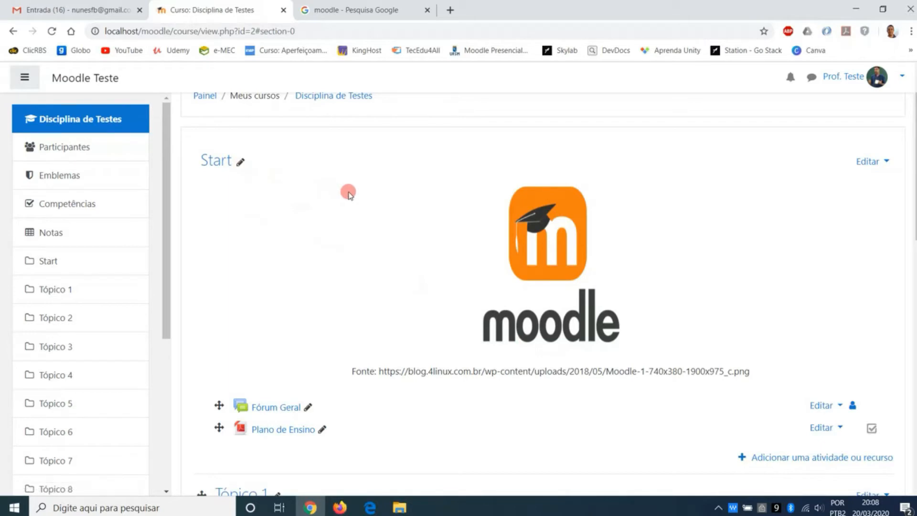
scroll(351, 225, "up", 1)
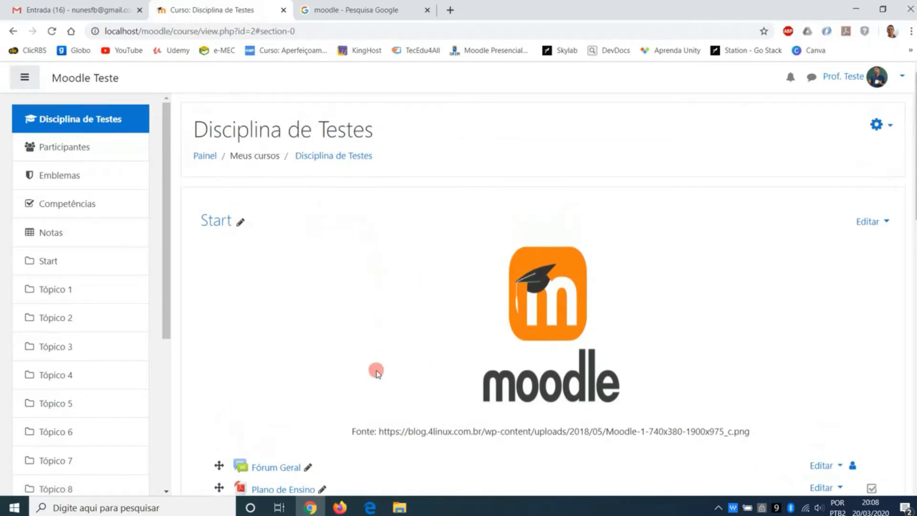
Switch to the student session in Firefox, reload the Disciplina de Testes course page and review the Start section.
left_click(340, 504)
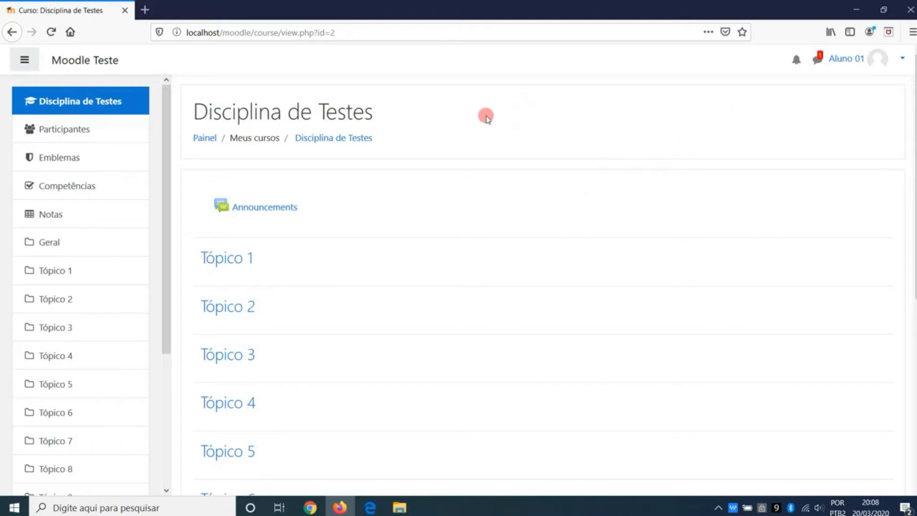
left_click(51, 32)
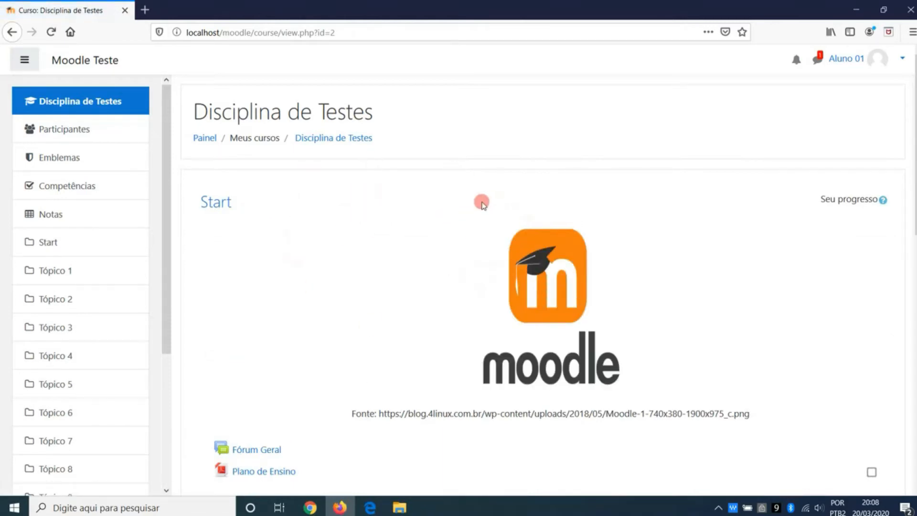
scroll(481, 203, "down", 4)
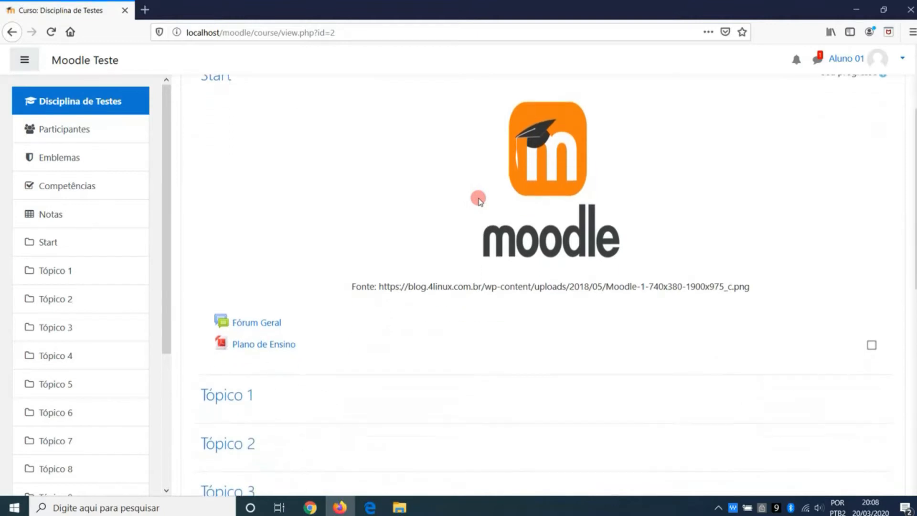
scroll(479, 201, "up", 4)
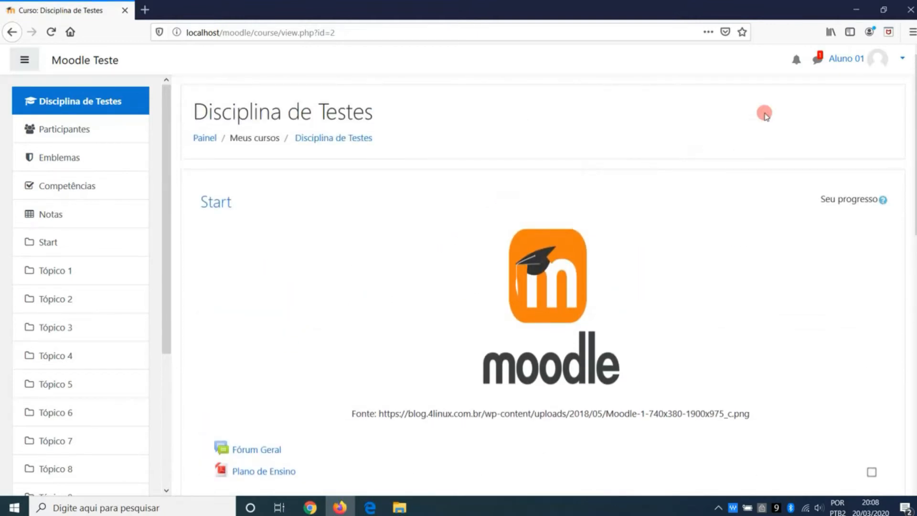
Read the teacher's private message and view the messaging settings in the student session, closing the messaging area when finished.
left_click(819, 61)
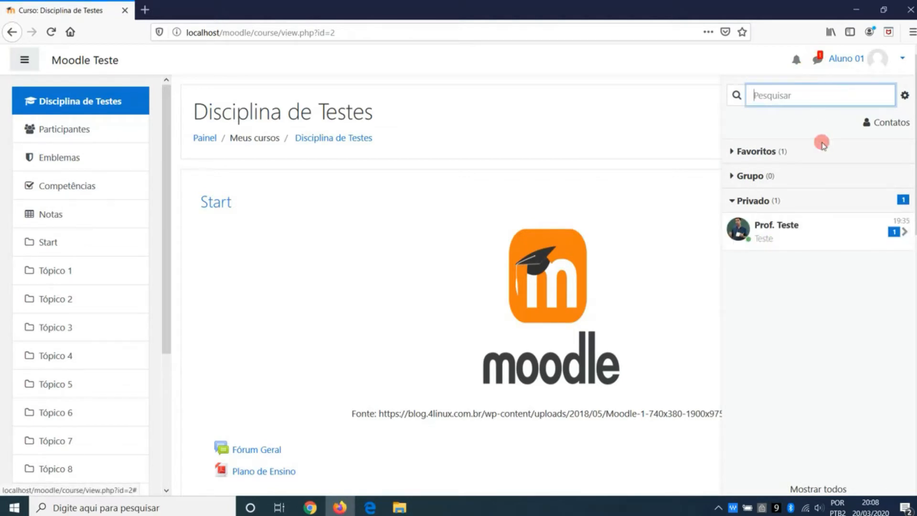
left_click(782, 228)
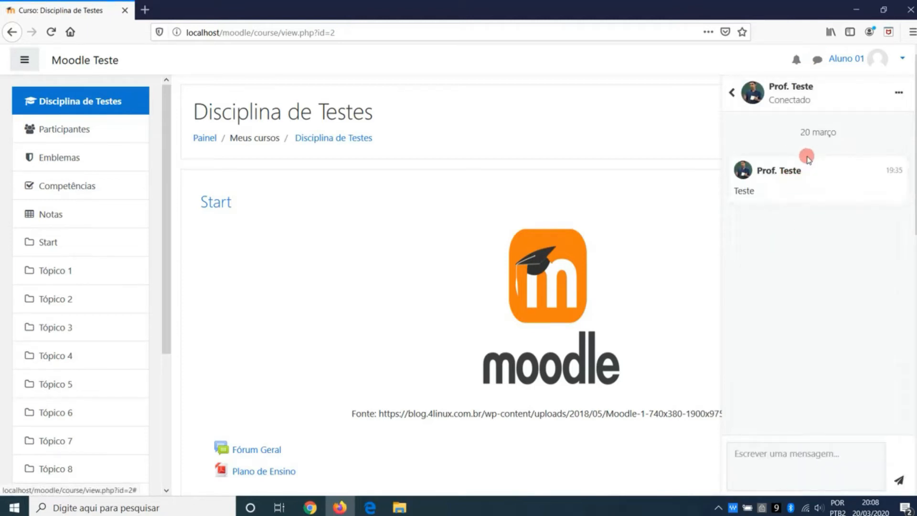
left_click(733, 92)
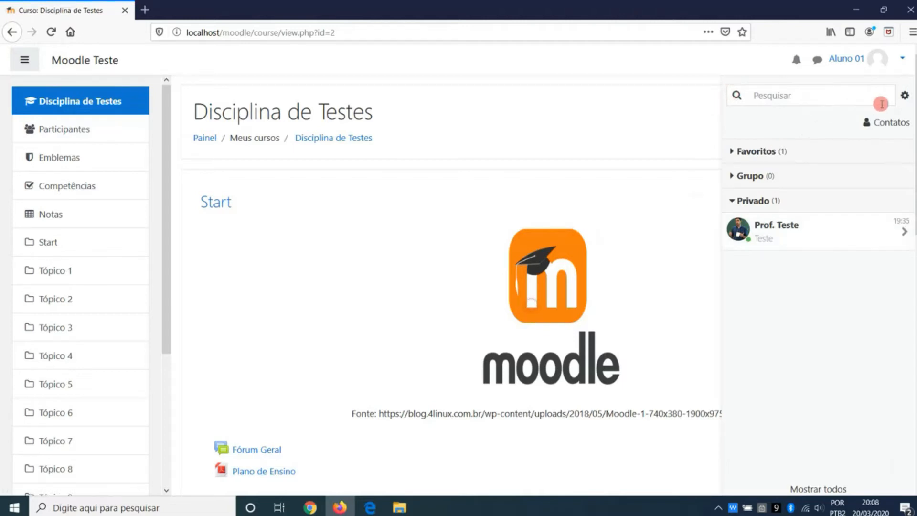
left_click(906, 92)
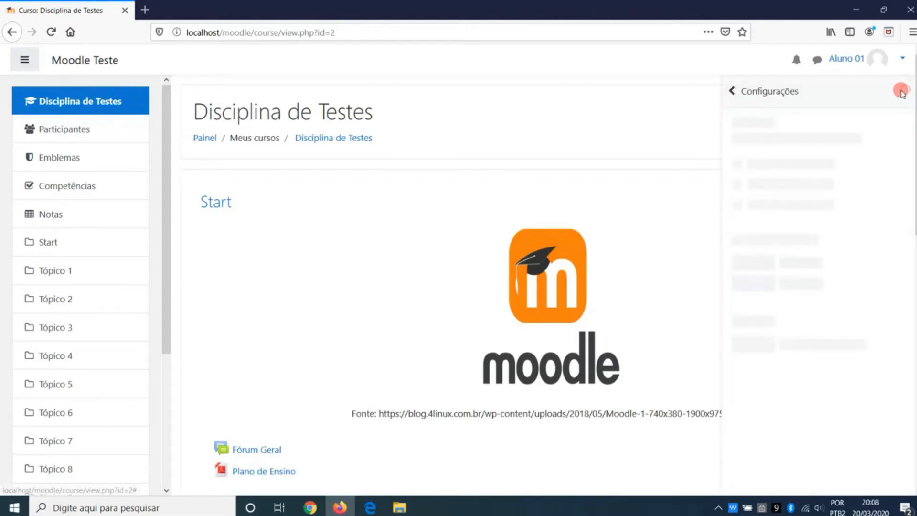
left_click(732, 90)
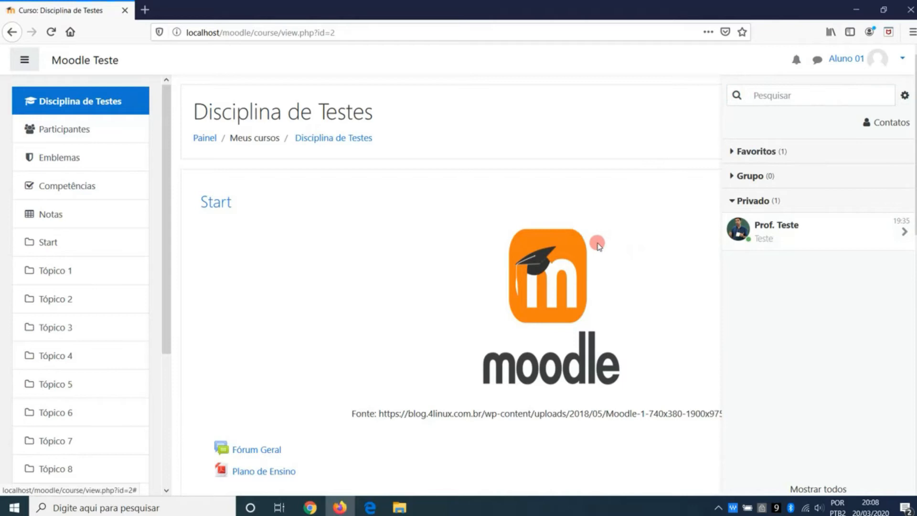
left_click(818, 62)
View the Plano de Ensino PDF from the Start section in a new tab and close it after reading.
scroll(594, 215, "down", 5)
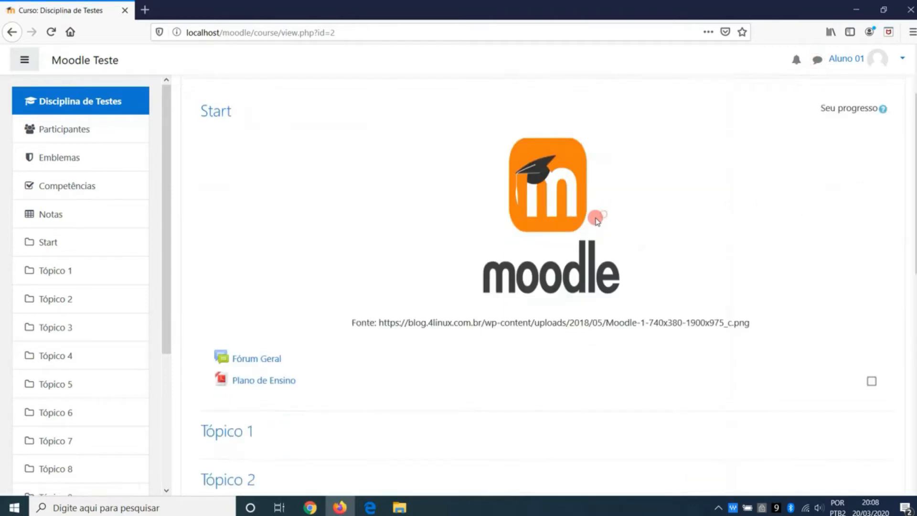
right_click(259, 213)
left_click(286, 219)
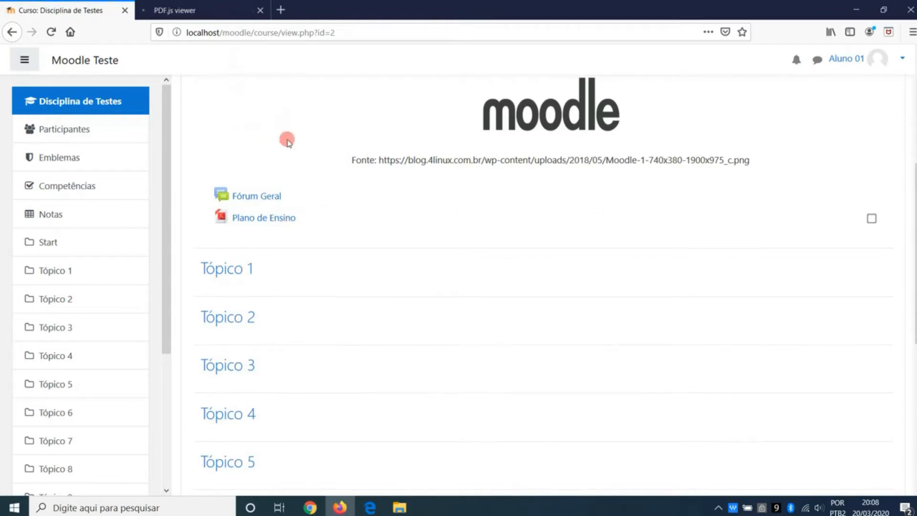
left_click(217, 13)
scroll(369, 179, "down", 8)
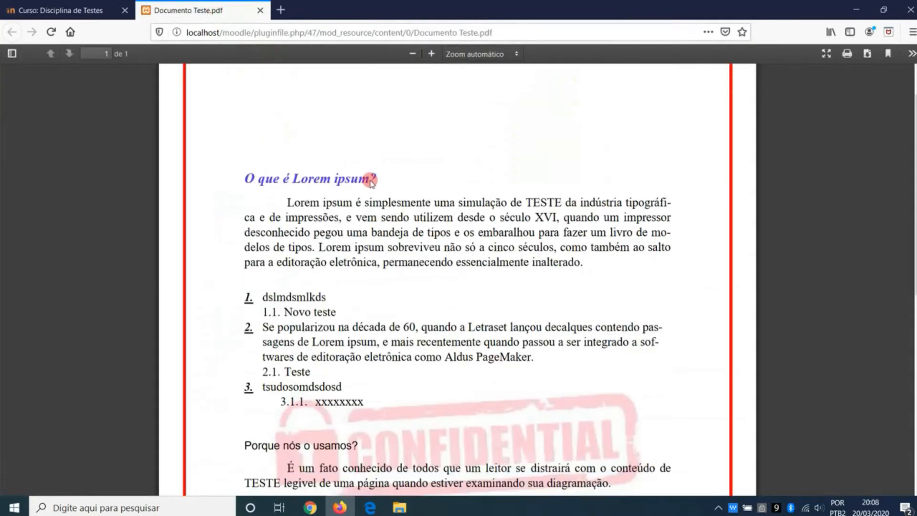
scroll(370, 180, "up", 8)
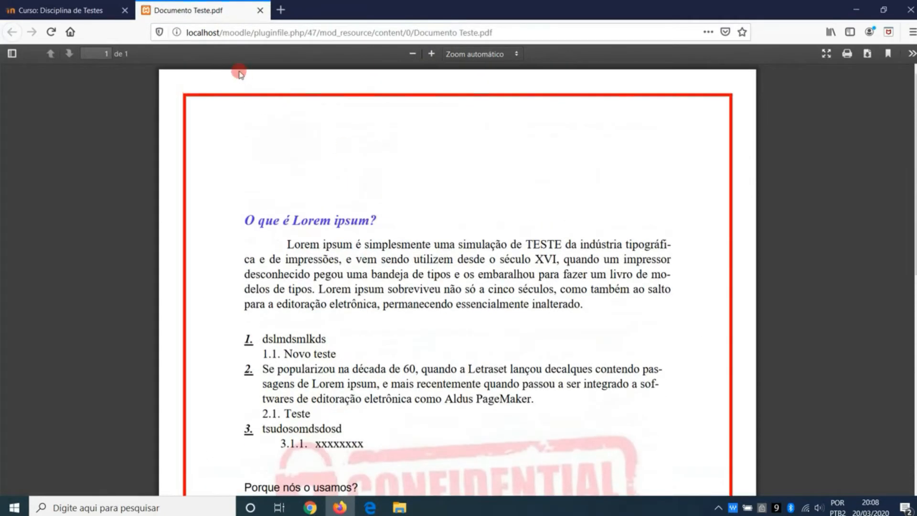
left_click(260, 11)
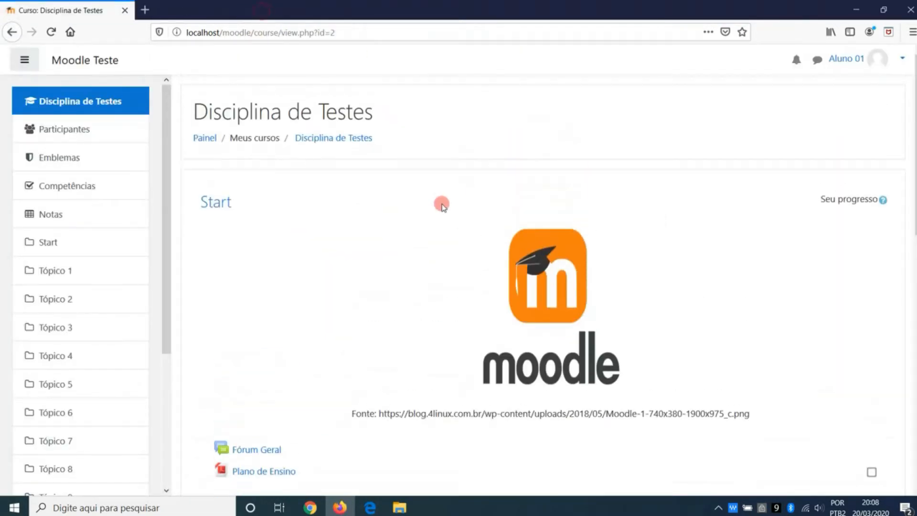
scroll(644, 250, "down", 3)
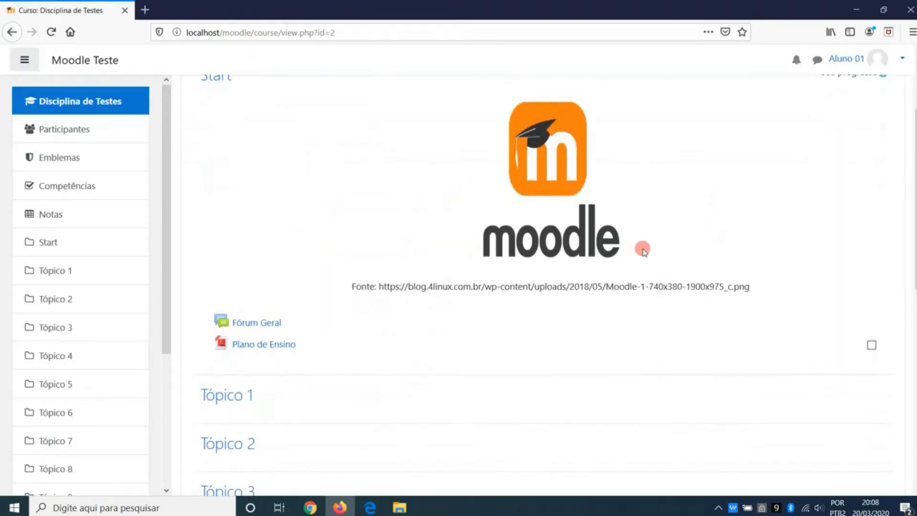
Switch back to the teacher session in Chrome and rename Tópico 1 as Aula 01.
left_click(310, 507)
scroll(355, 381, "down", 5)
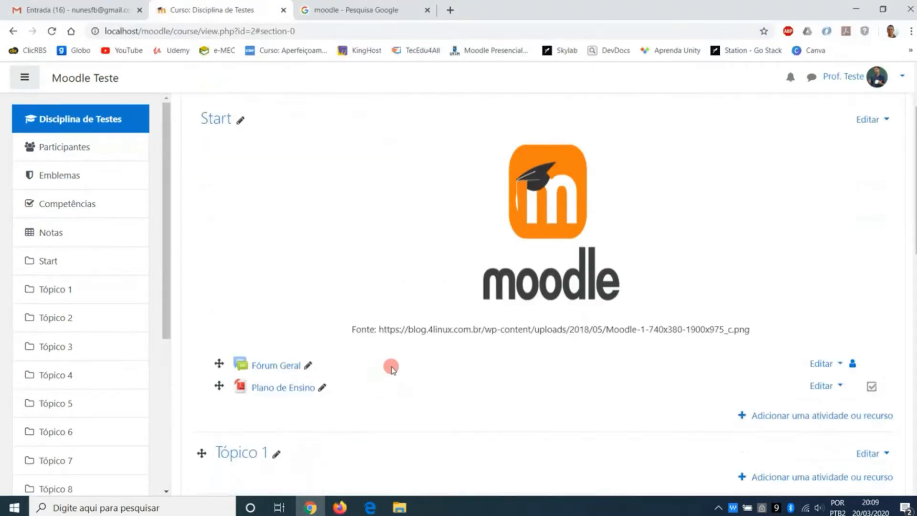
scroll(402, 367, "up", 4)
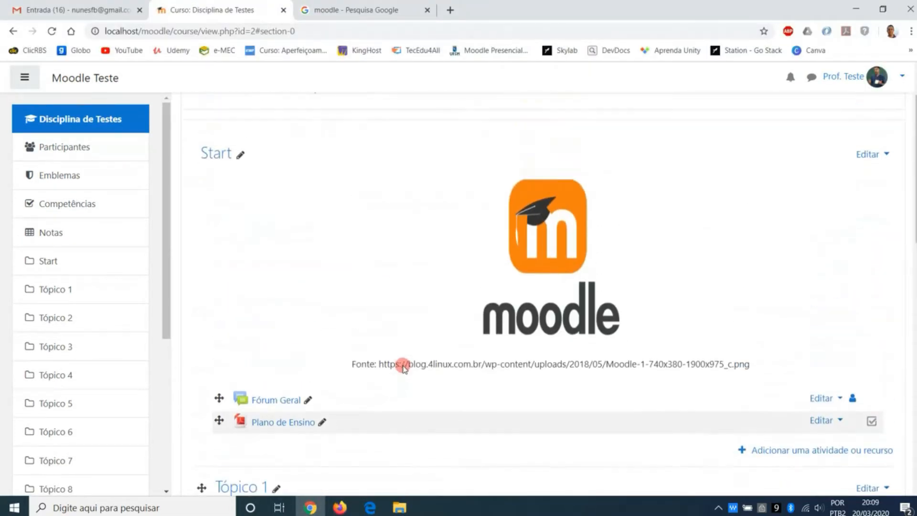
scroll(404, 365, "down", 2)
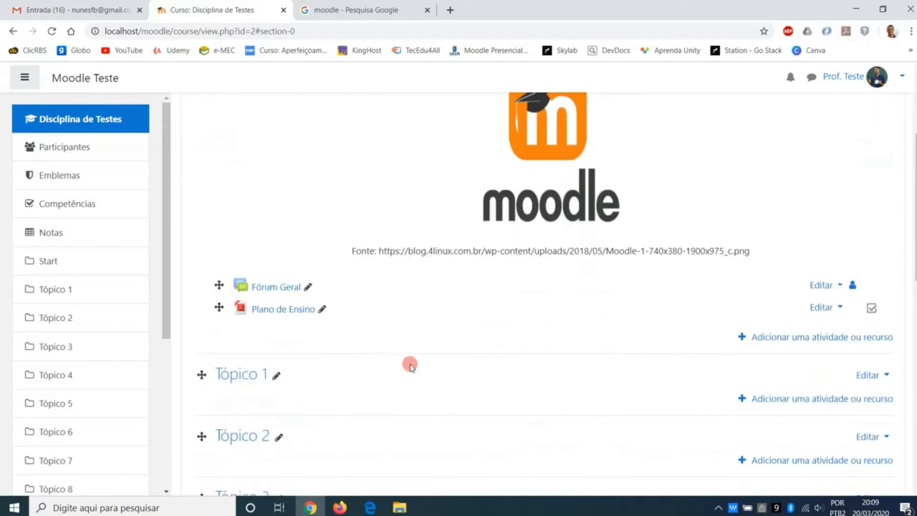
scroll(411, 365, "up", 4)
scroll(414, 364, "down", 5)
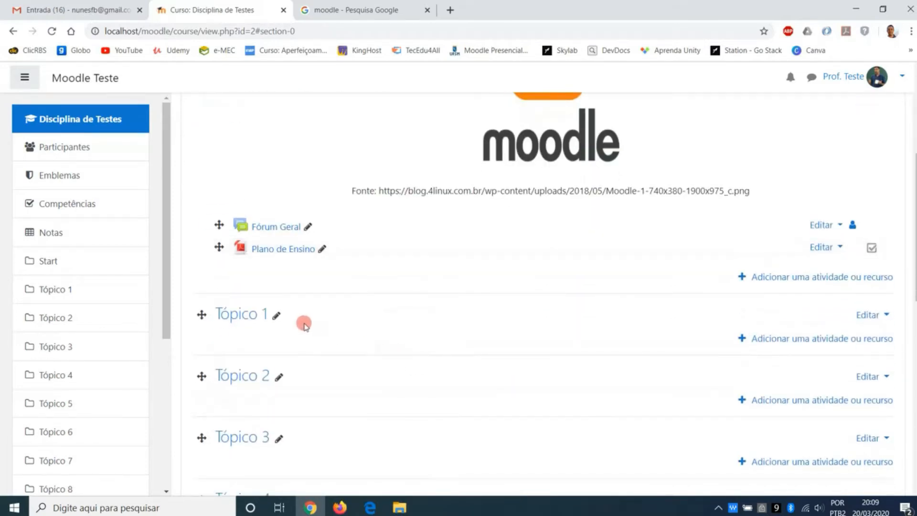
left_click(276, 316)
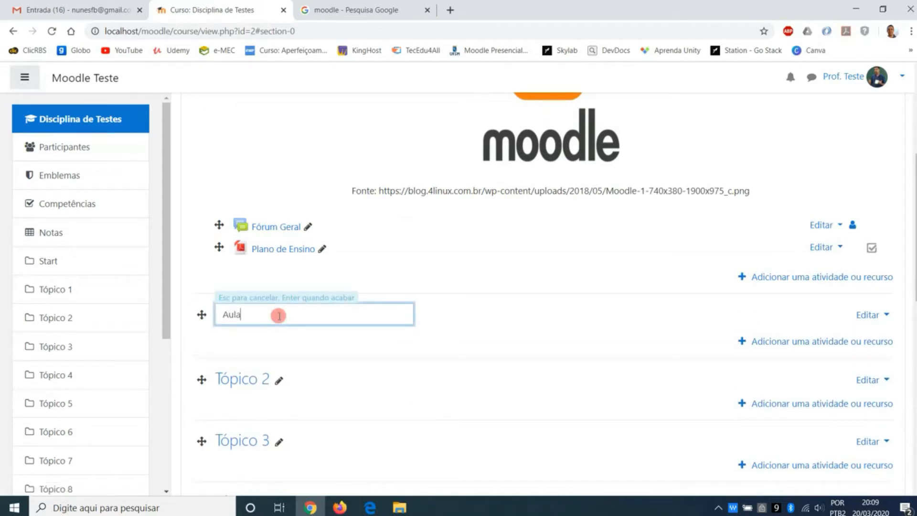
key("Return")
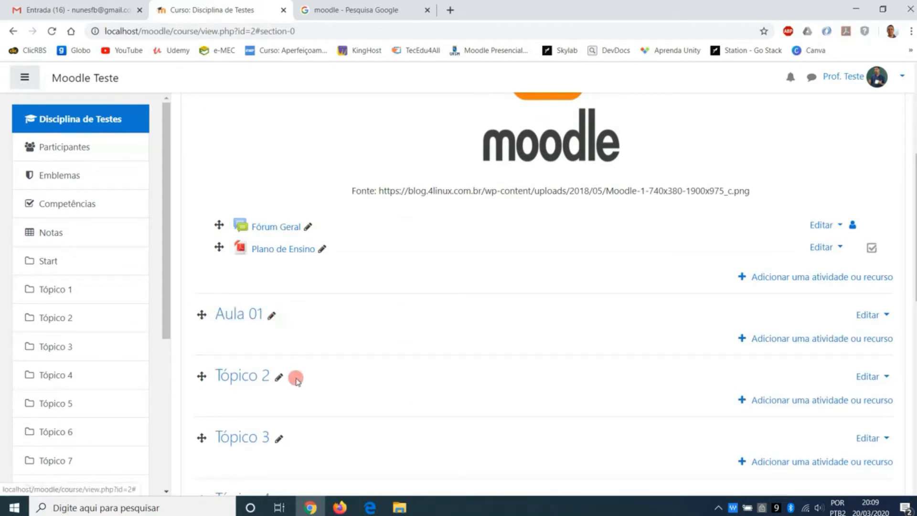
Rename Tópico 2 as Aula 02 and Tópico 3 as Aula 03.
left_click(279, 377)
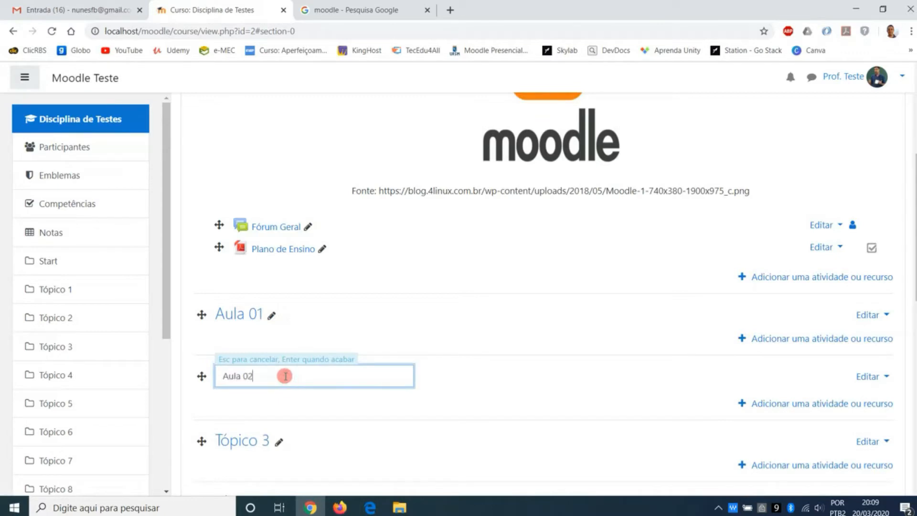
key("Return")
left_click(284, 435)
type("Aula 0")
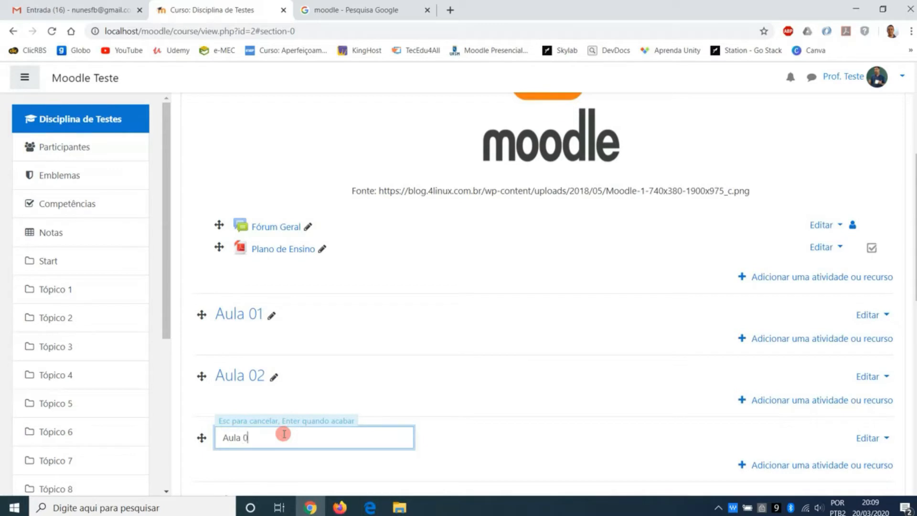
type("3")
key("Return")
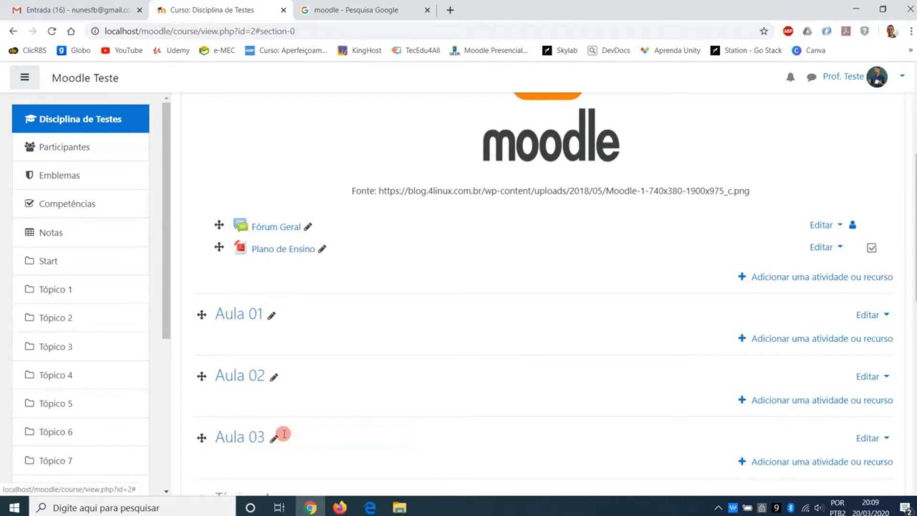
Open the topic editing form of the Aula 01 section, with its section name and summary fields.
scroll(381, 389, "down", 1)
scroll(442, 350, "up", 1)
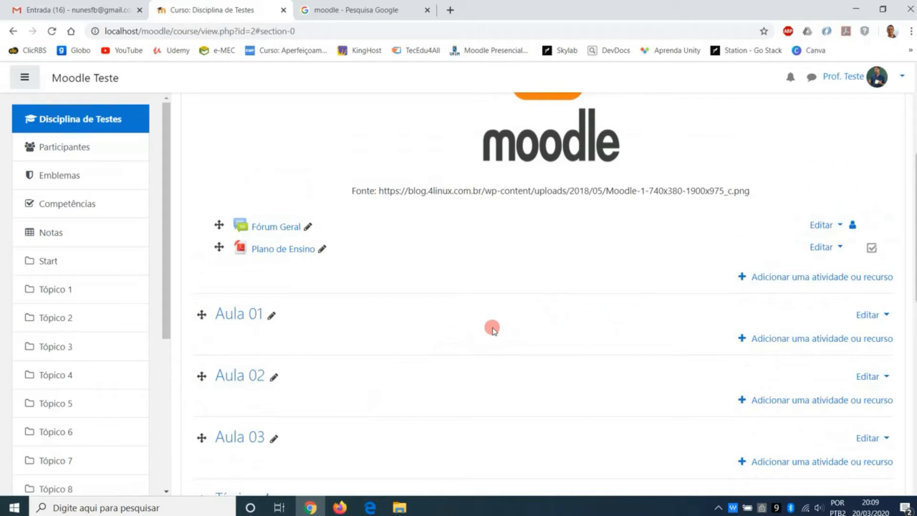
scroll(492, 320, "down", 2)
scroll(667, 280, "up", 1)
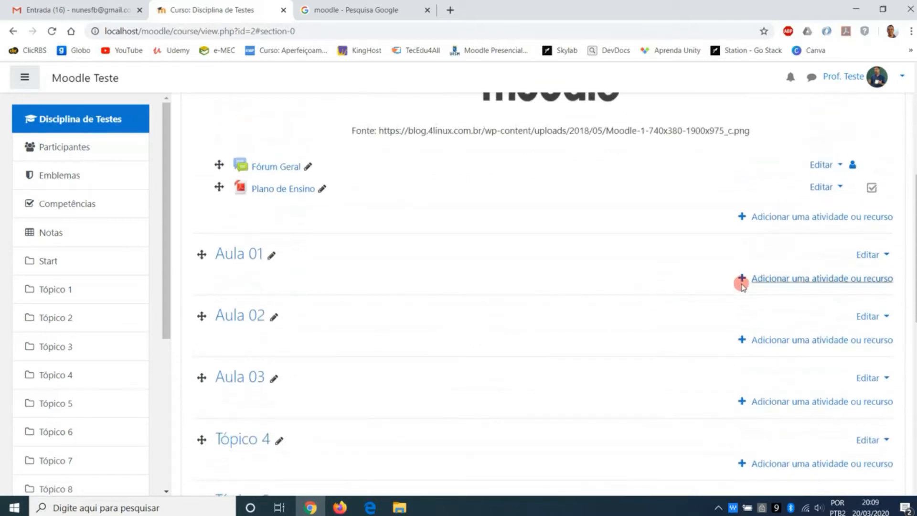
left_click(872, 255)
left_click(874, 255)
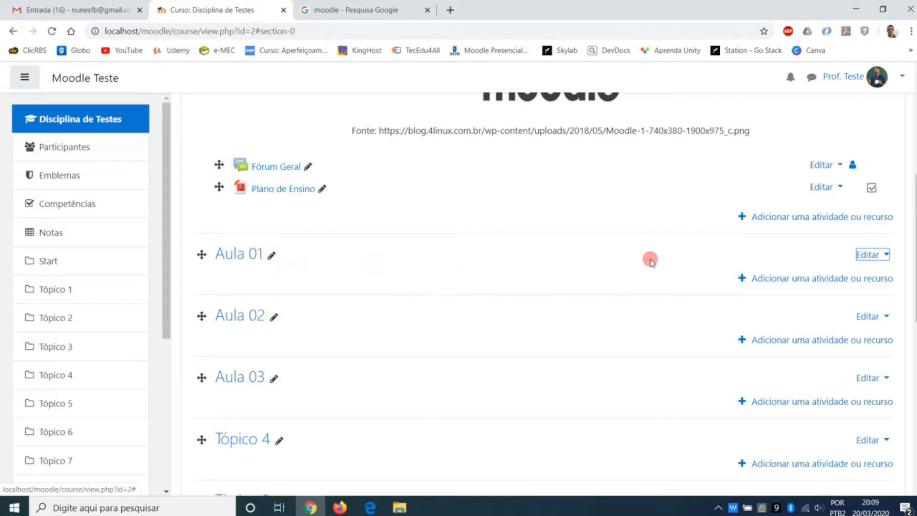
left_click(860, 256)
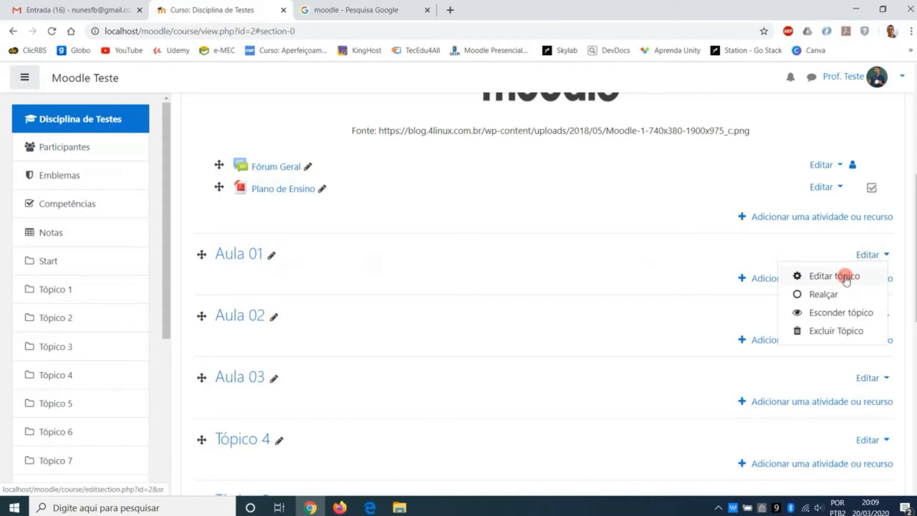
left_click(845, 278)
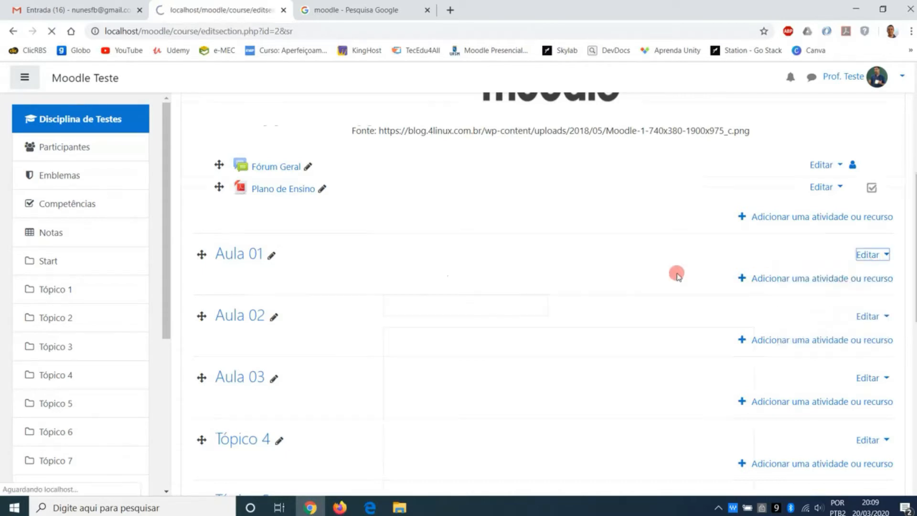
scroll(662, 359, "down", 1)
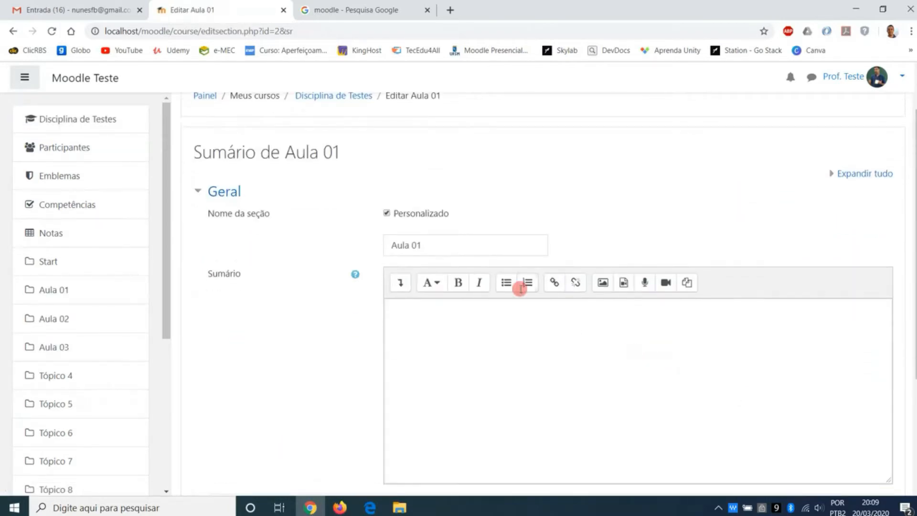
Switch to the Google Images results and run a new image search for "word".
left_click(597, 352)
left_click(389, 19)
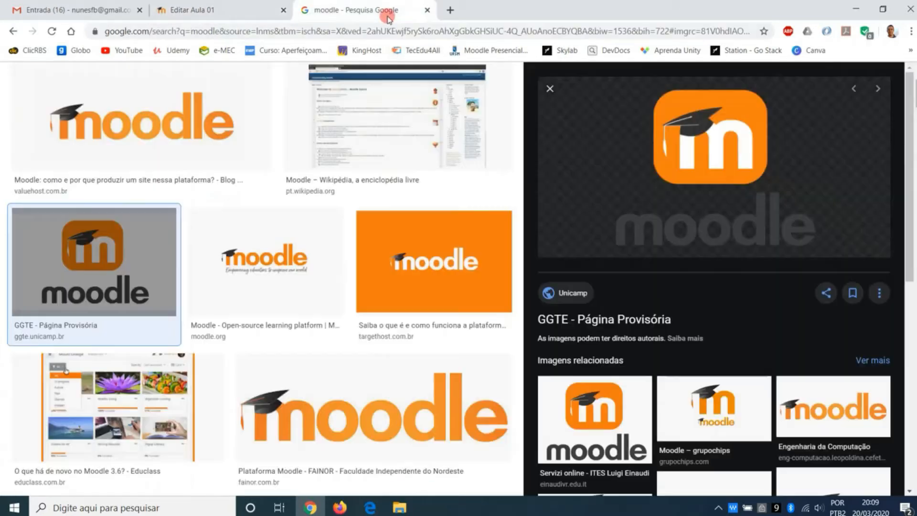
scroll(228, 127, "up", 2)
double_click(192, 93)
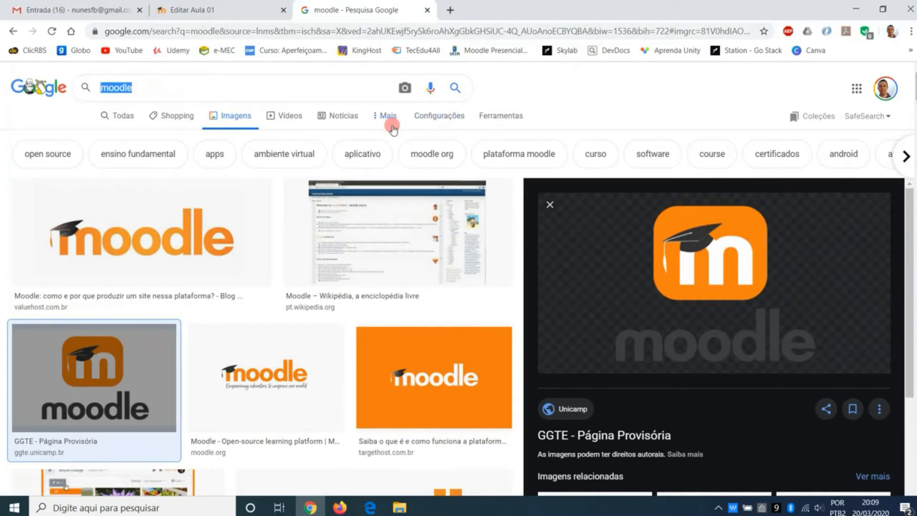
type("word")
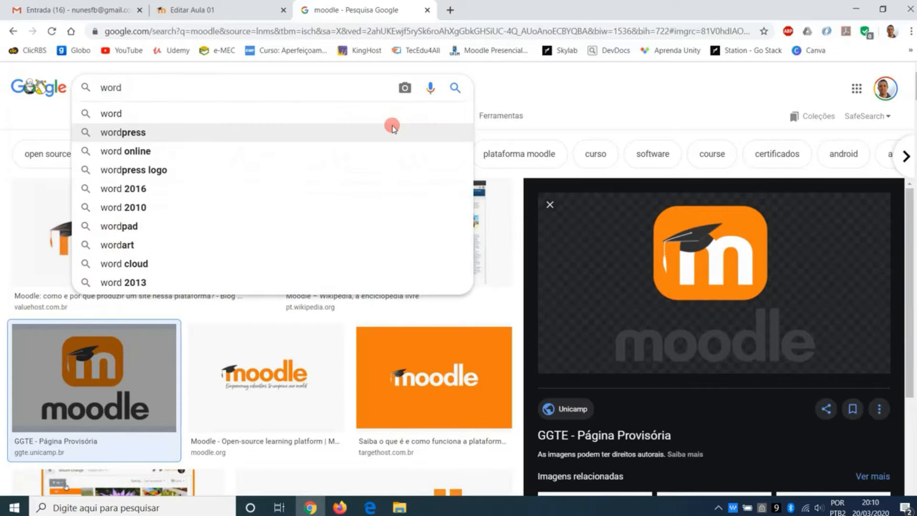
key("Return")
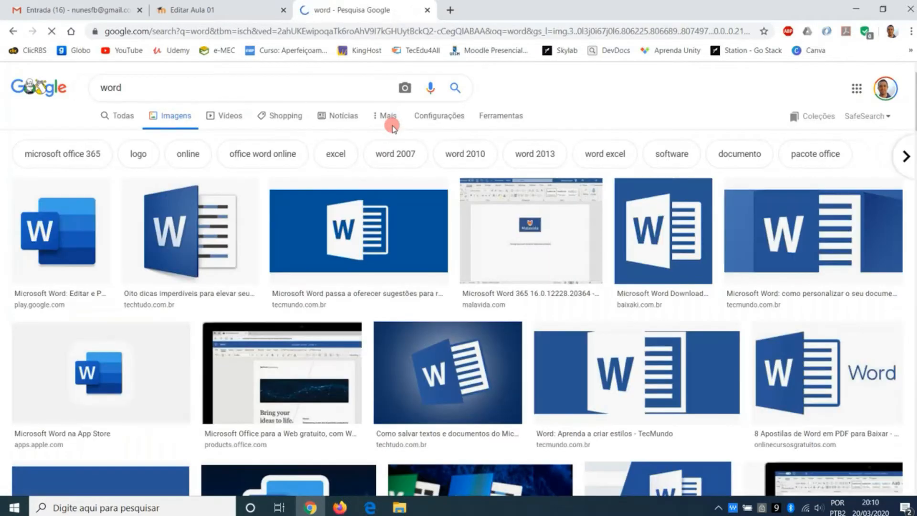
Copy the Microsoft Word logo from the Google Play result and paste it into the Aula 01 summary, with the editor's extra formatting tools shown.
left_click(78, 201)
right_click(724, 182)
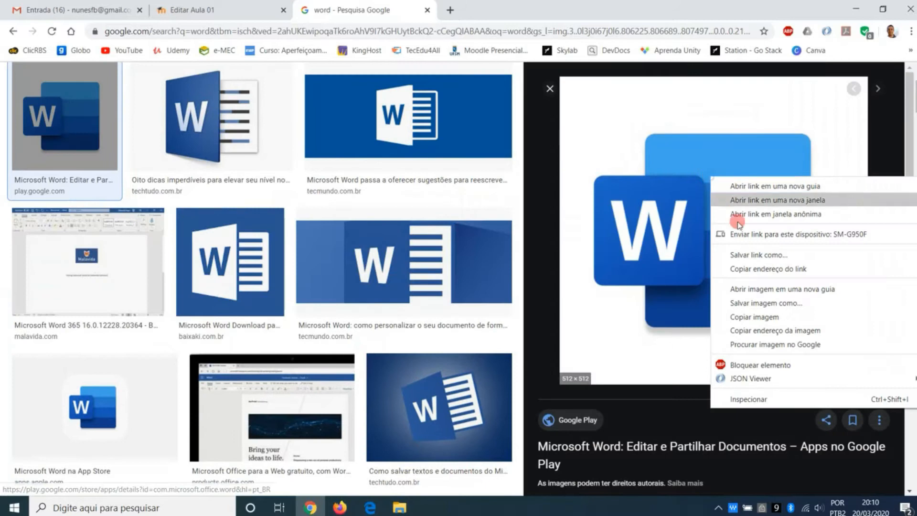
left_click(747, 316)
left_click(240, 12)
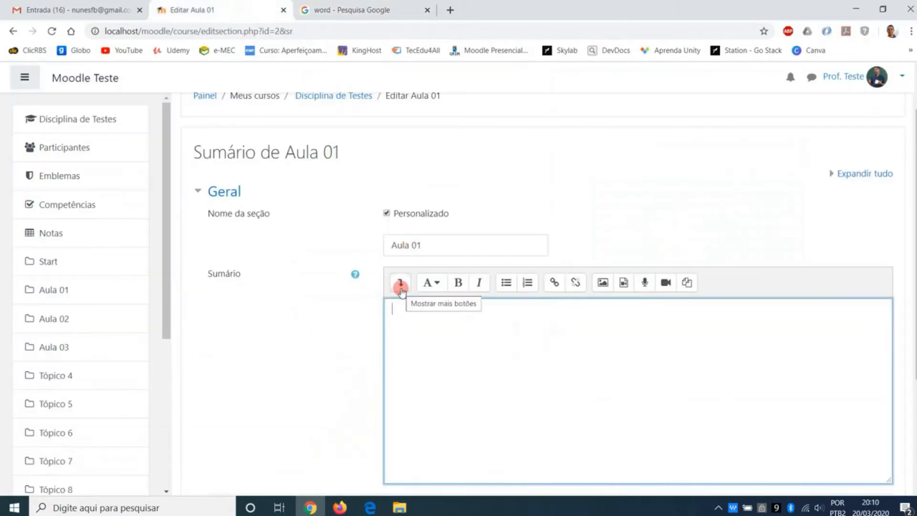
left_click(400, 286)
left_click(511, 369)
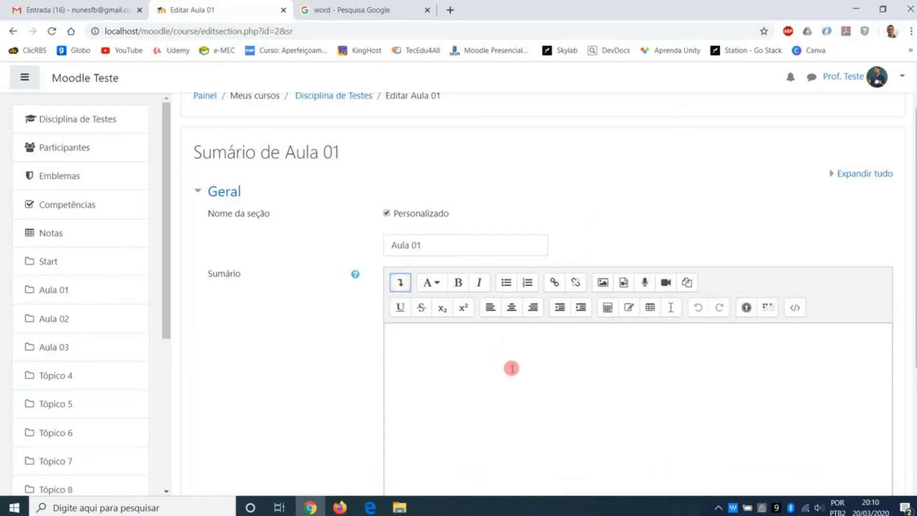
key("ctrl+v")
Set the pasted Word logo's size to 300 x 300 in its image properties and save the image.
double_click(588, 375)
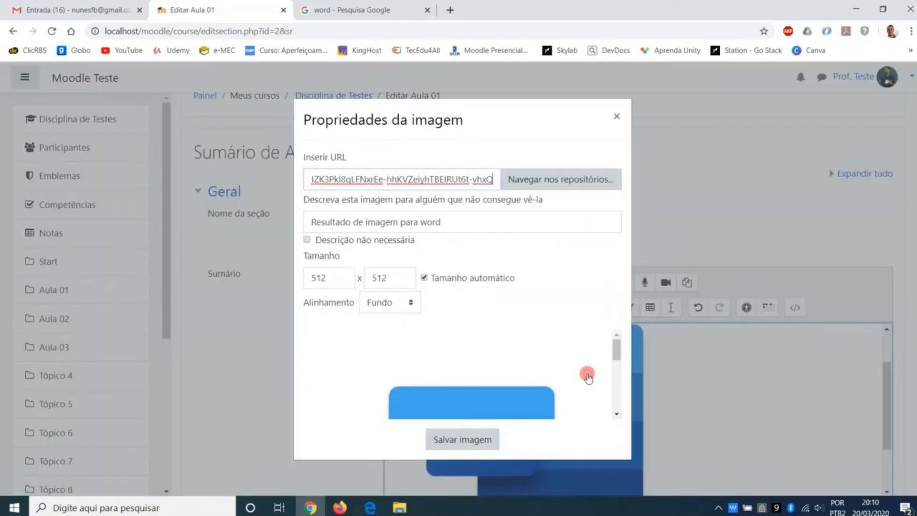
double_click(344, 274)
type("300")
key("Tab")
type("300")
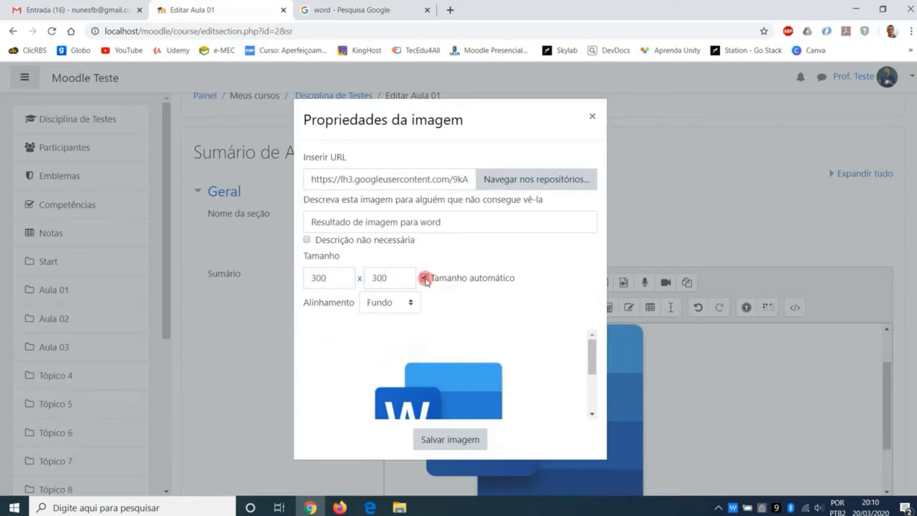
scroll(560, 356, "down", 2)
scroll(513, 368, "up", 2)
left_click(446, 438)
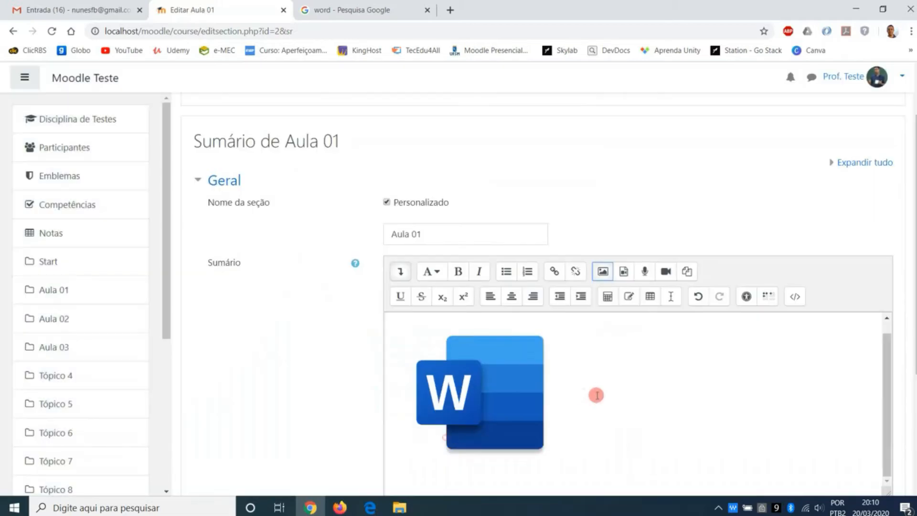
Centre the Word logo horizontally in the Aula 01 summary.
scroll(590, 392, "down", 2)
left_click(587, 303)
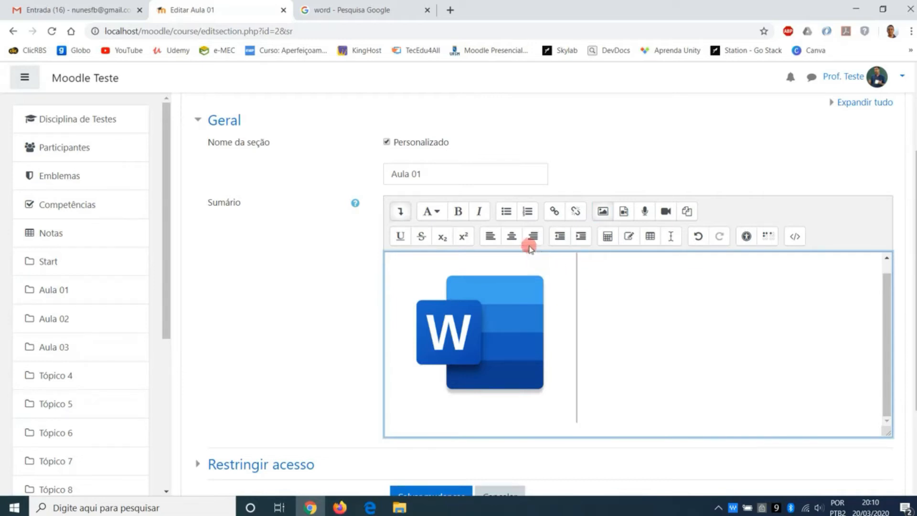
left_click(512, 236)
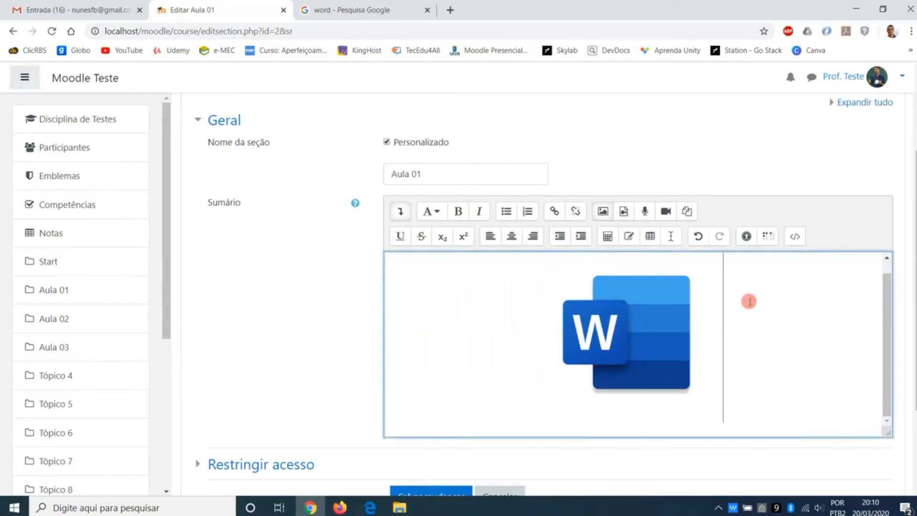
Add a line below the logo reading "Fonte:" followed by the image's web address copied from Google Images, and save the section changes.
key("Return")
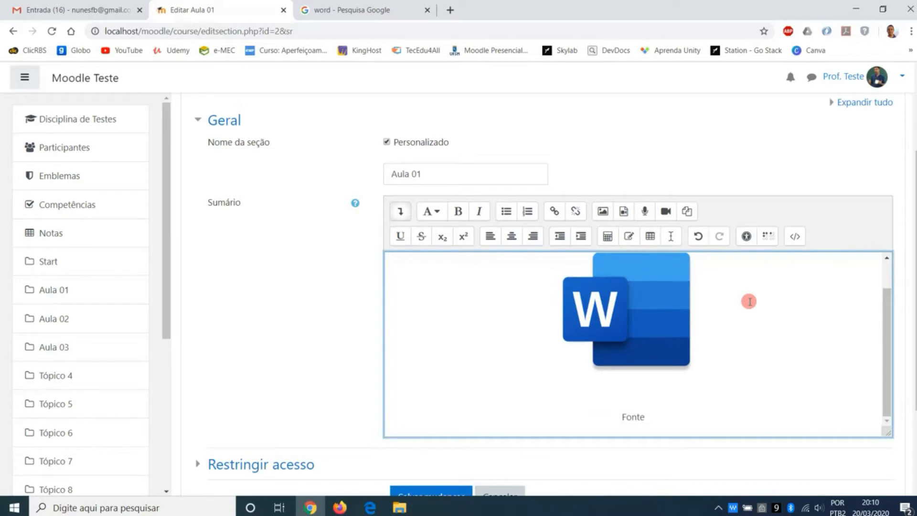
left_click(397, 8)
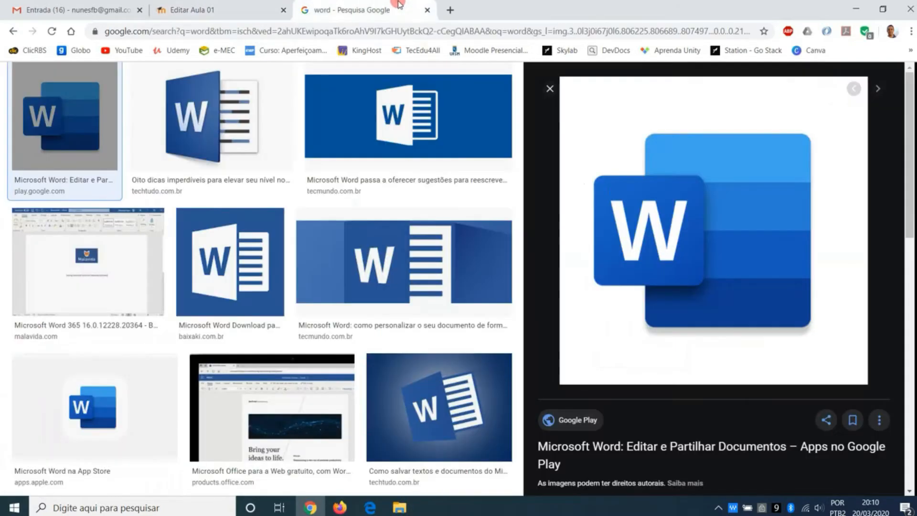
right_click(630, 187)
left_click(712, 341)
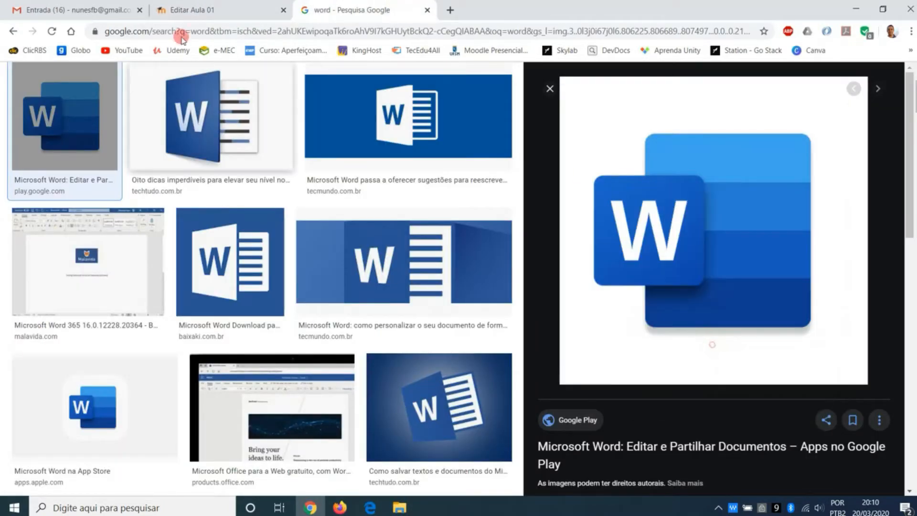
left_click(192, 10)
key("ctrl+v")
scroll(478, 324, "down", 3)
left_click(452, 371)
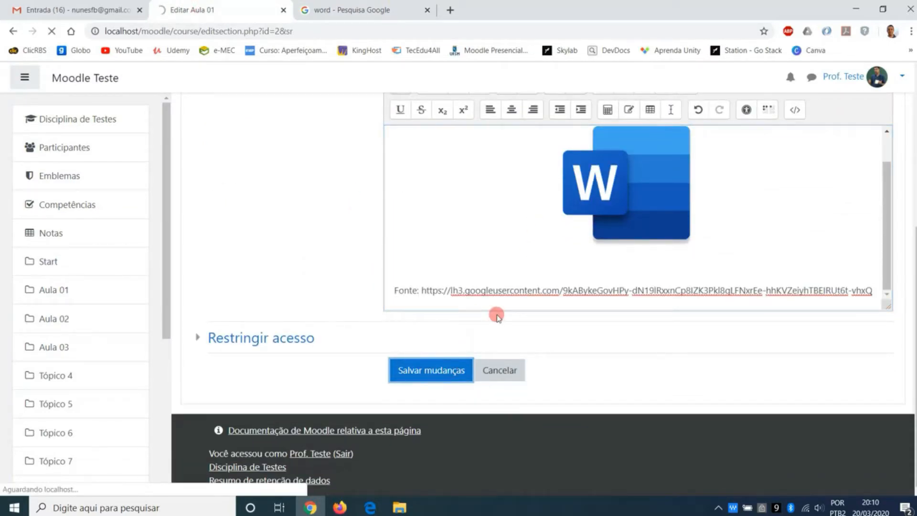
Start adding a Rótulo resource to the Aula 01 section after reading its description.
scroll(511, 287, "up", 3)
scroll(569, 333, "down", 1)
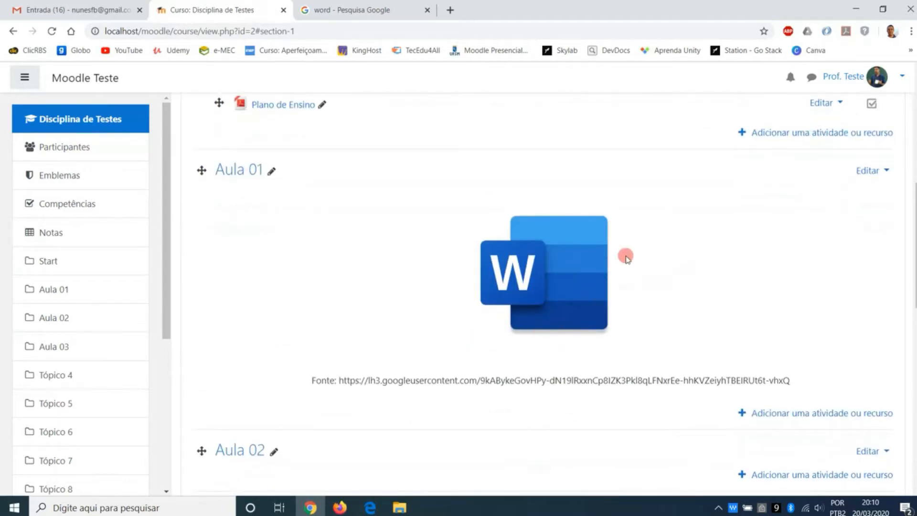
scroll(646, 239, "up", 3)
scroll(572, 376, "down", 3)
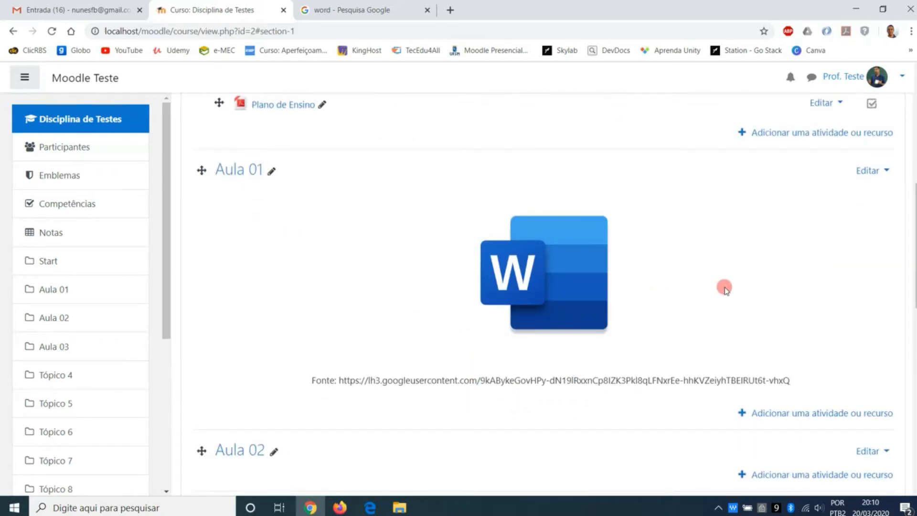
scroll(724, 289, "down", 2)
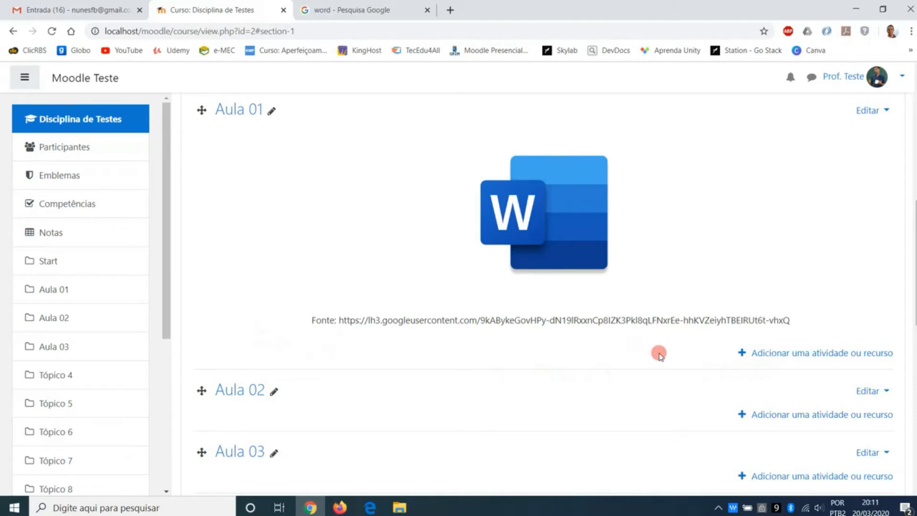
scroll(659, 352, "up", 1)
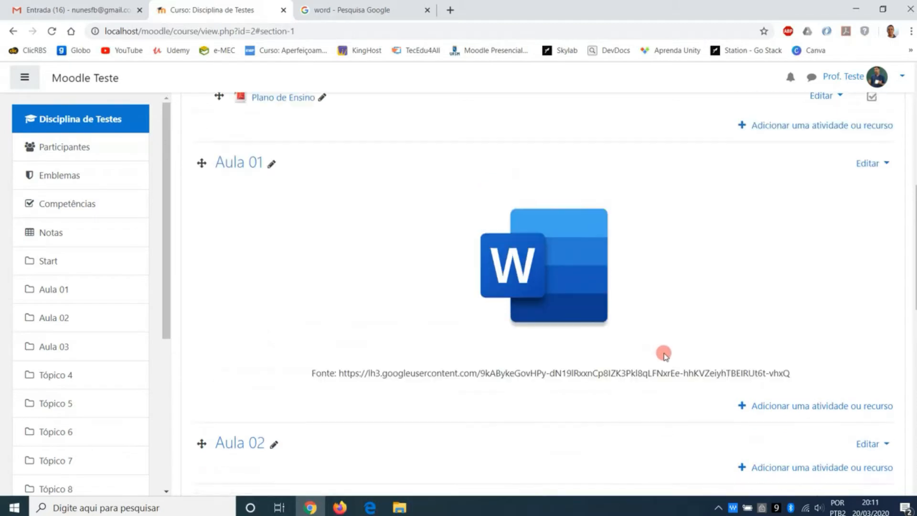
left_click(783, 414)
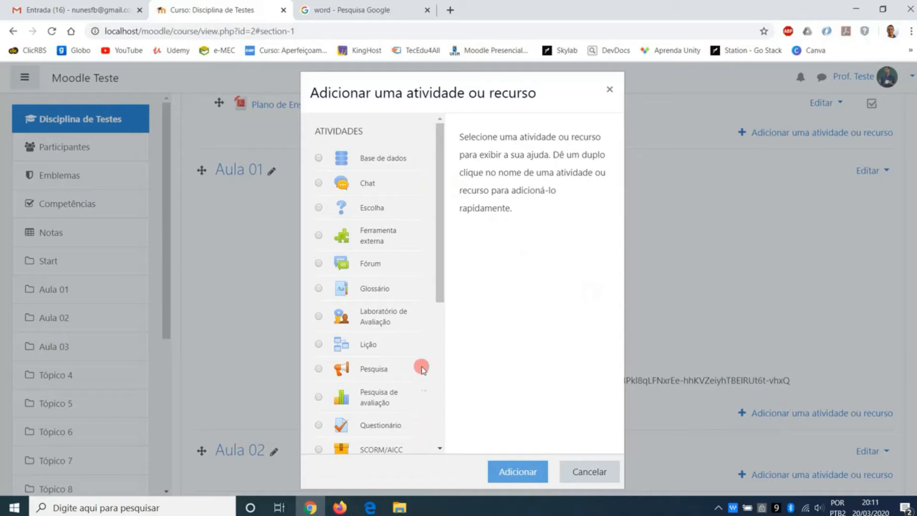
left_click_drag(437, 230, 402, 168)
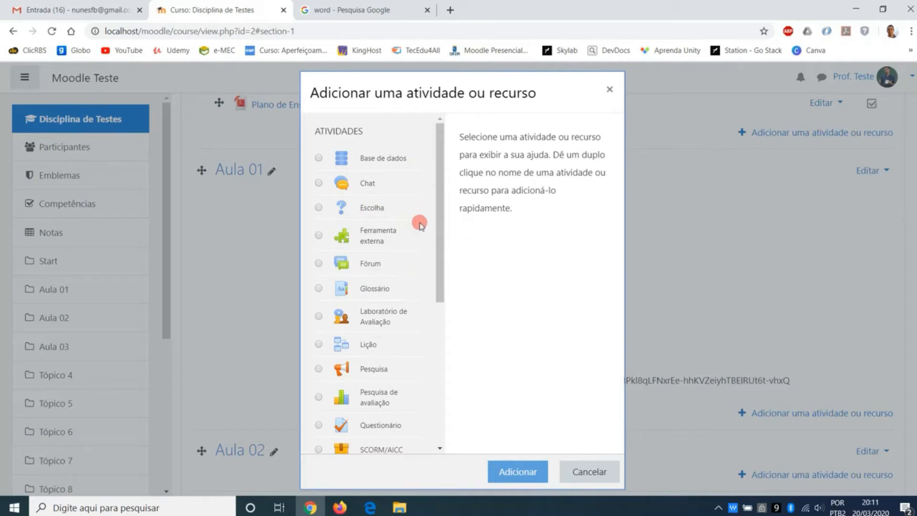
left_click_drag(438, 224, 437, 367)
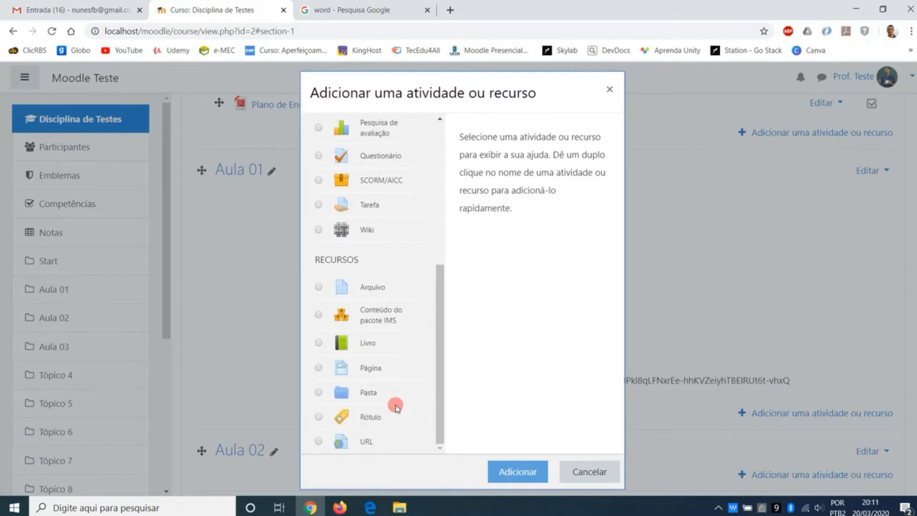
left_click(375, 417)
left_click(546, 141)
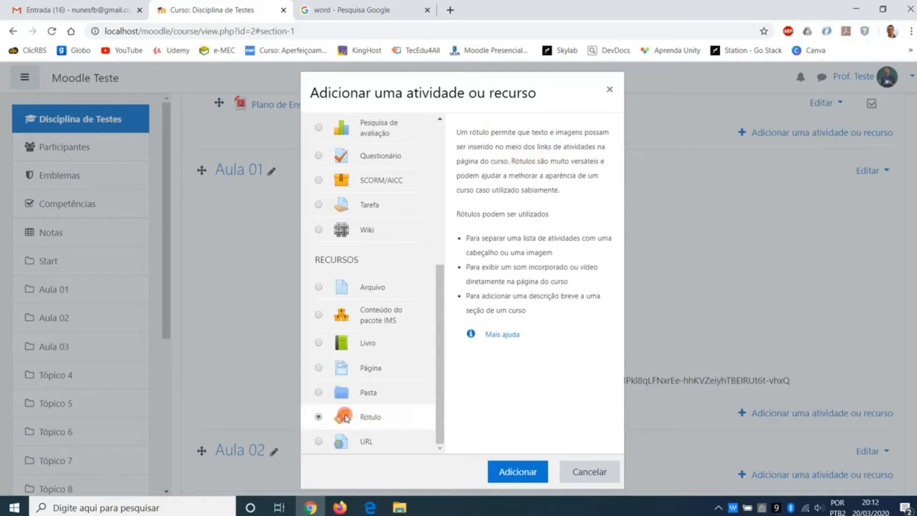
left_click(518, 470)
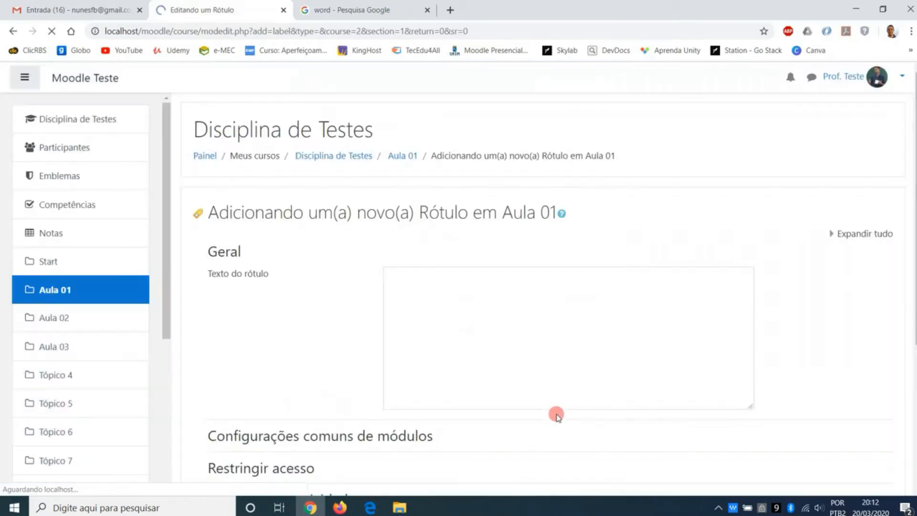
Enter "Materiais da Aula" as the label text, with the editor's extra formatting tools shown.
left_click(506, 362)
left_click(400, 282)
left_click(456, 339)
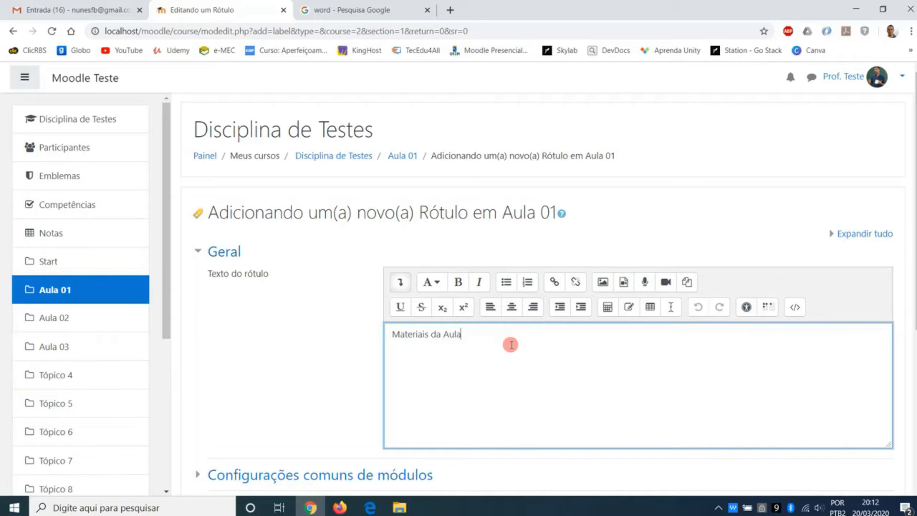
Try the large heading and preformatted styles on the label text, and return it to the paragraph style.
left_click_drag(470, 338, 400, 335)
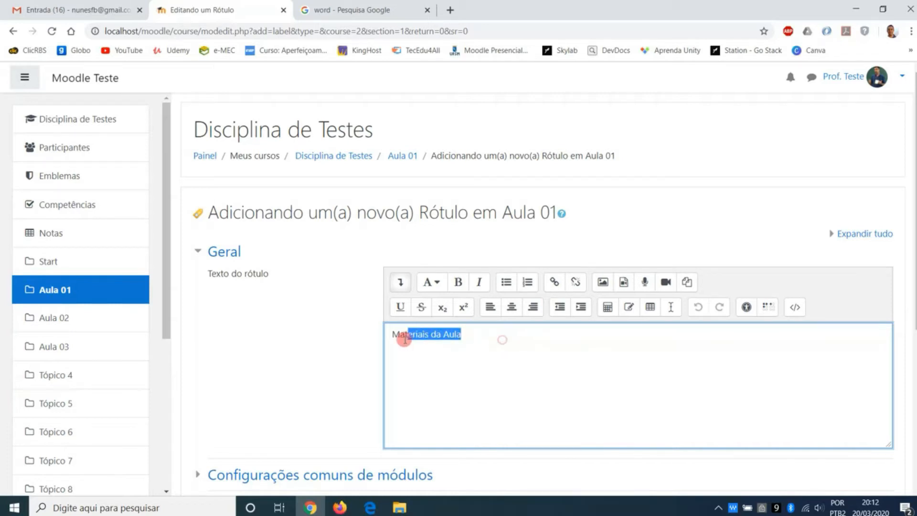
scroll(473, 329, "down", 1)
left_click(429, 222)
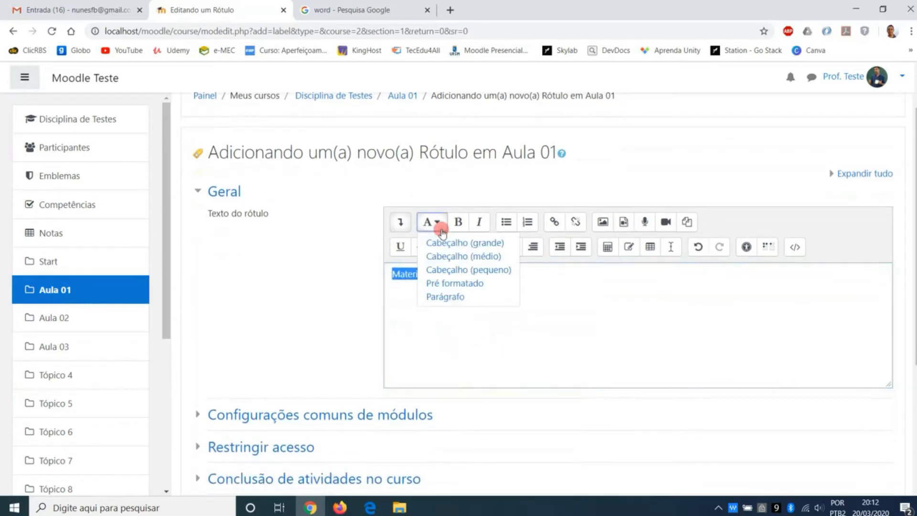
left_click(446, 241)
left_click(435, 224)
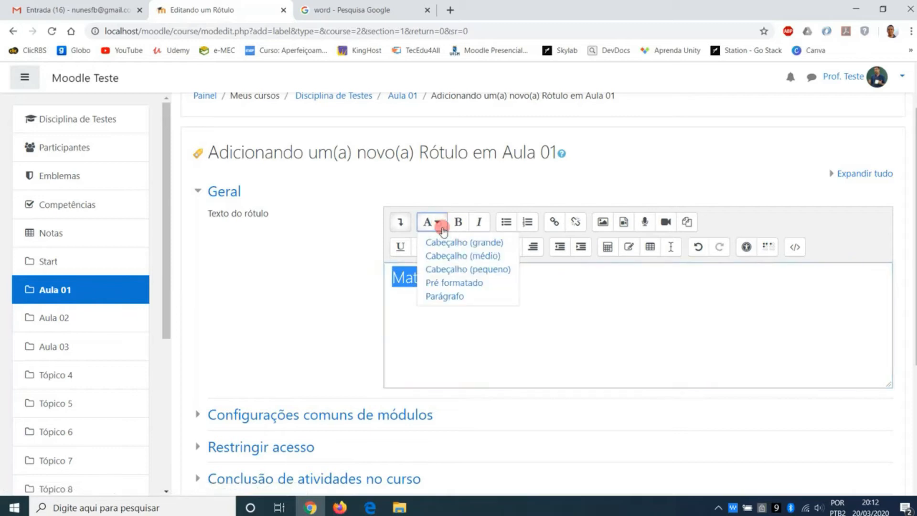
left_click(478, 283)
left_click_drag(482, 271, 381, 268)
left_click(435, 222)
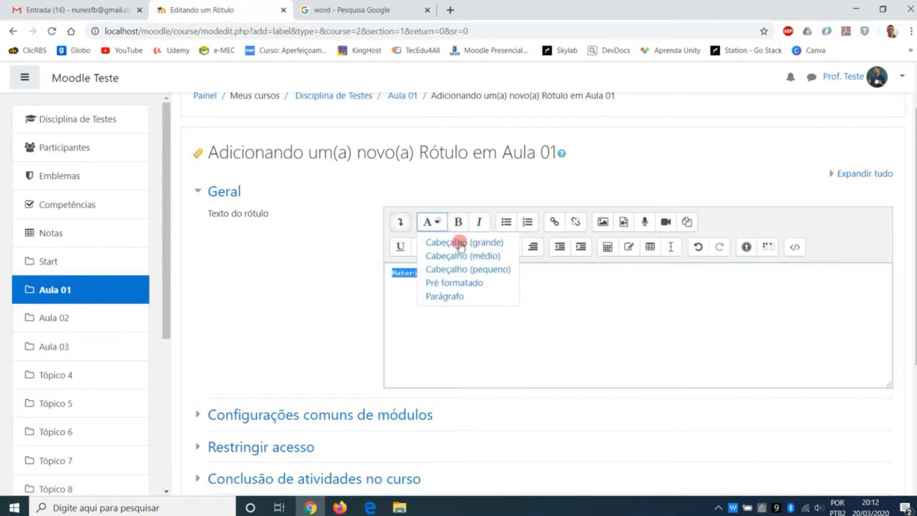
left_click(460, 296)
left_click(487, 286)
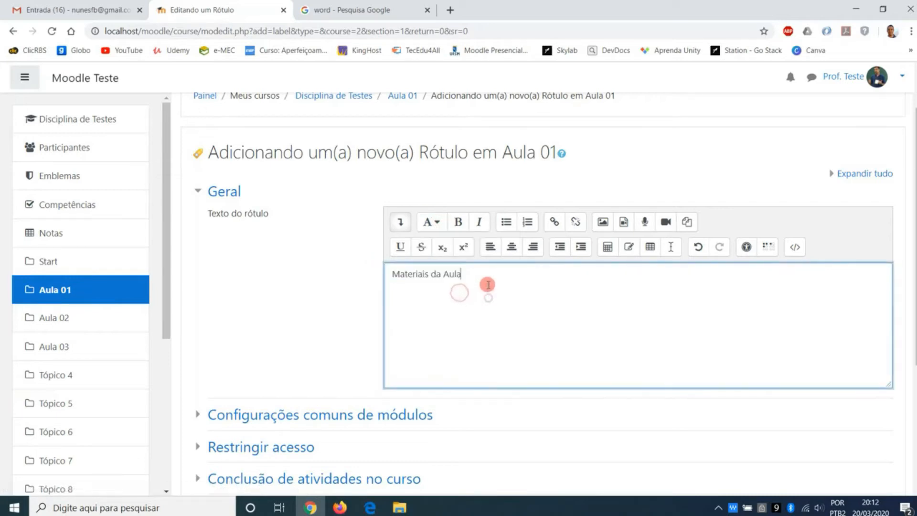
left_click(438, 225)
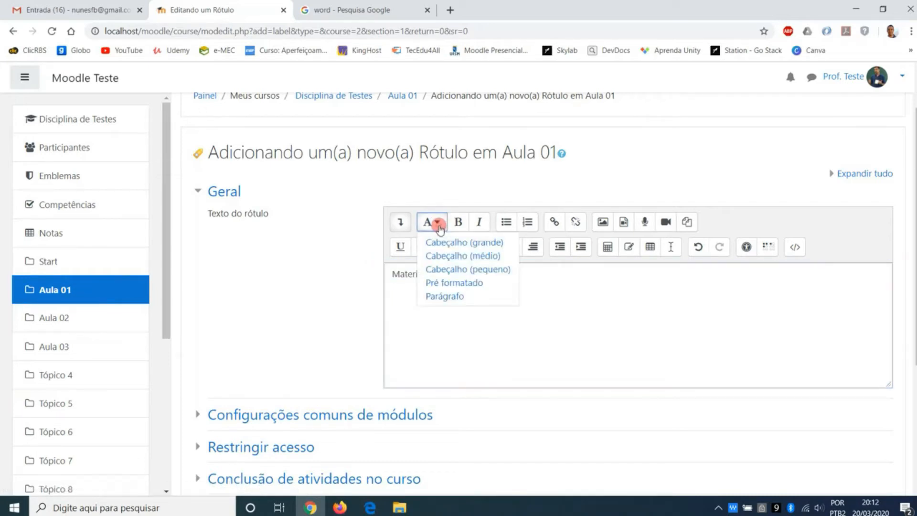
left_click(549, 325)
Make the label text "Materiais da Aula" bold and italic.
left_click_drag(478, 273, 379, 267)
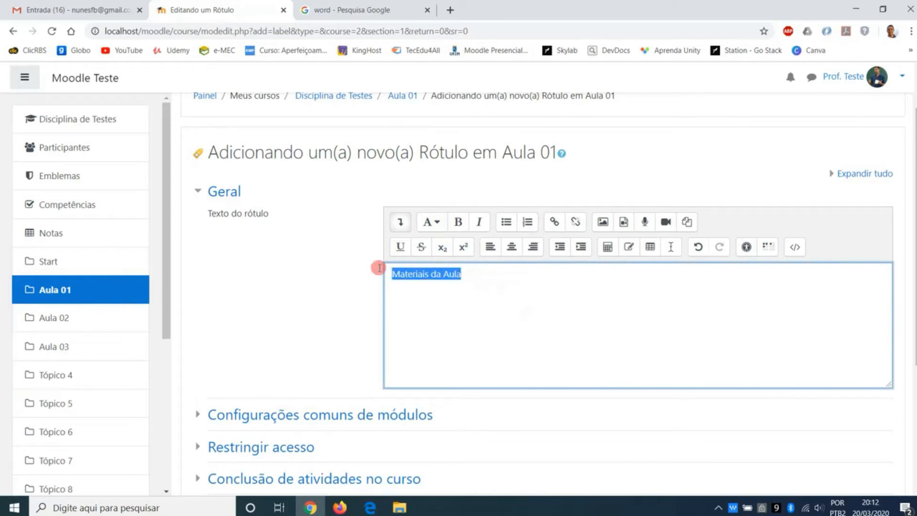
left_click(457, 226)
left_click(479, 227)
left_click(503, 292)
Try underlining the label text "Materiais da Aula".
left_click_drag(498, 276, 385, 269)
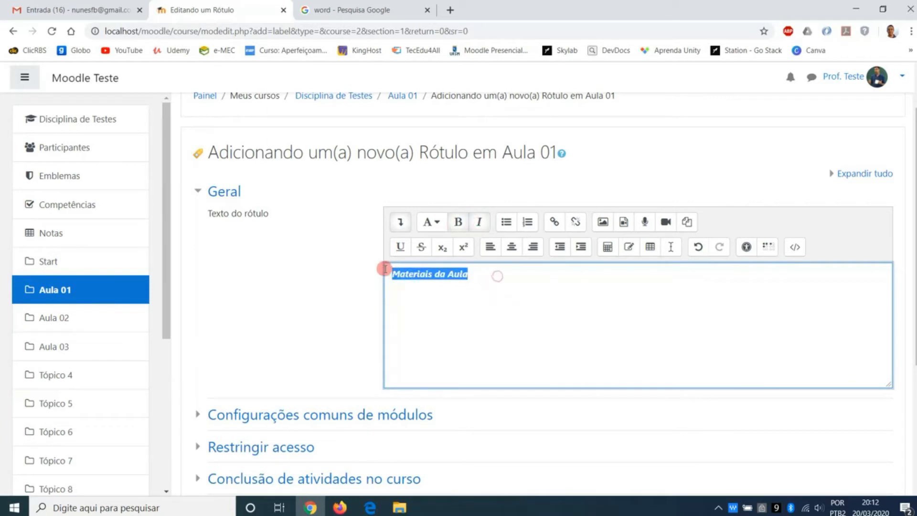
left_click(407, 249)
left_click(442, 301)
left_click_drag(487, 270, 391, 258)
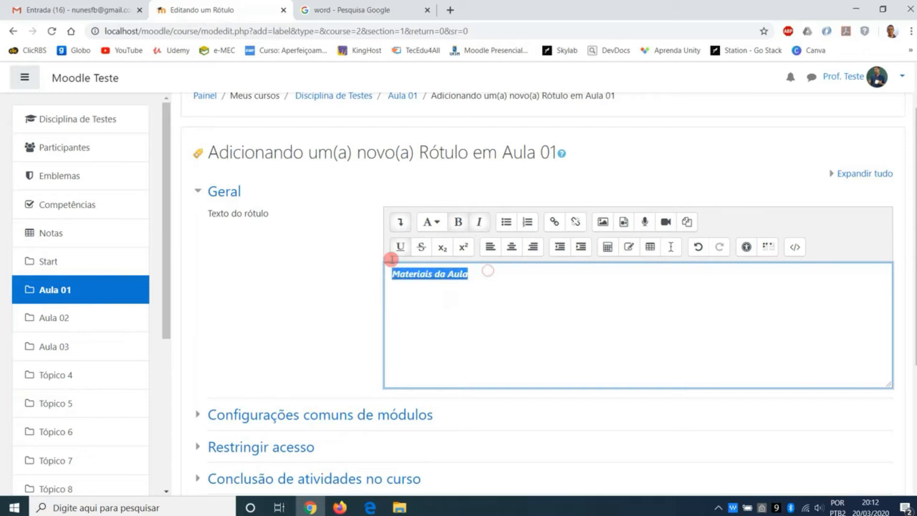
left_click(659, 301)
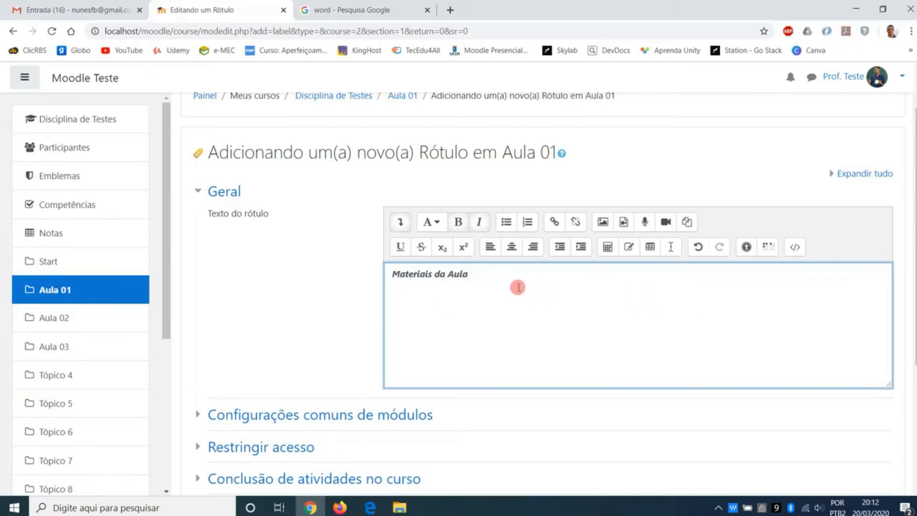
Try centring the label text, and return it to left alignment.
left_click_drag(484, 278, 376, 276)
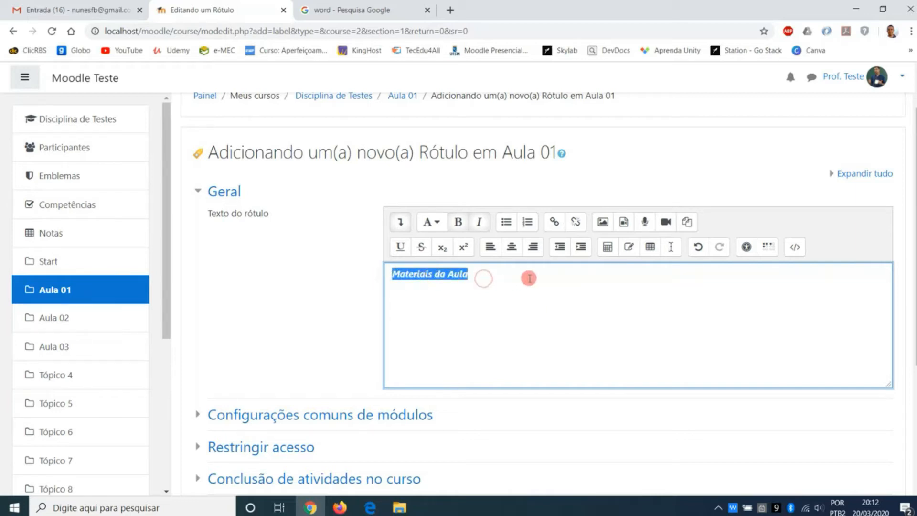
left_click(512, 248)
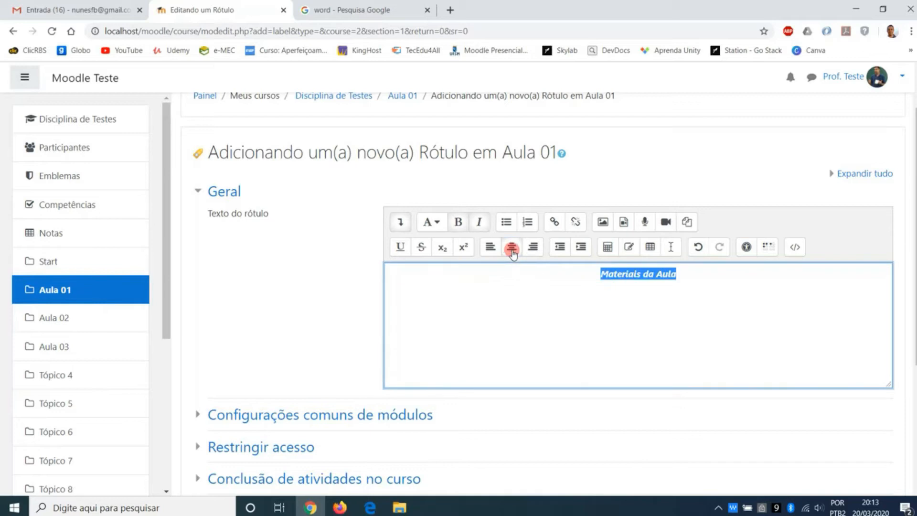
left_click(491, 246)
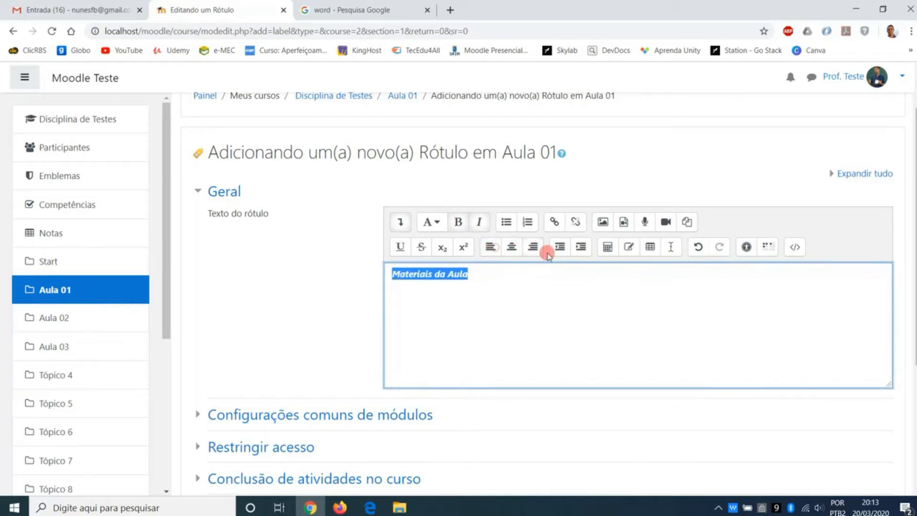
Try indenting the label text by one and several levels, and remove the indentation again.
left_click(579, 248)
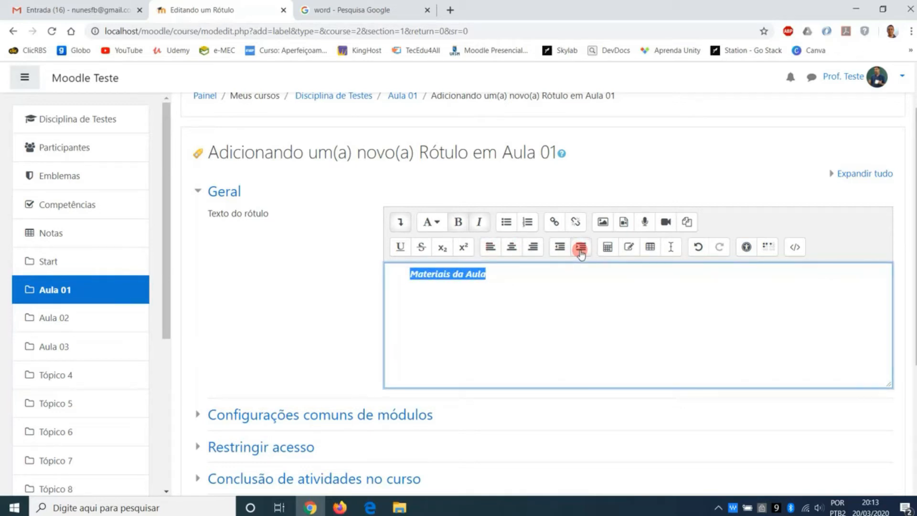
left_click(456, 286)
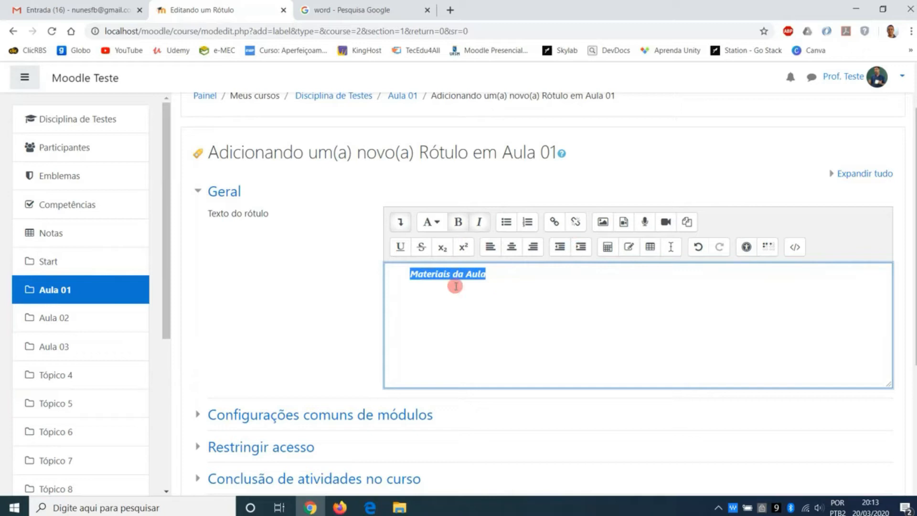
left_click(560, 247)
left_click(582, 248)
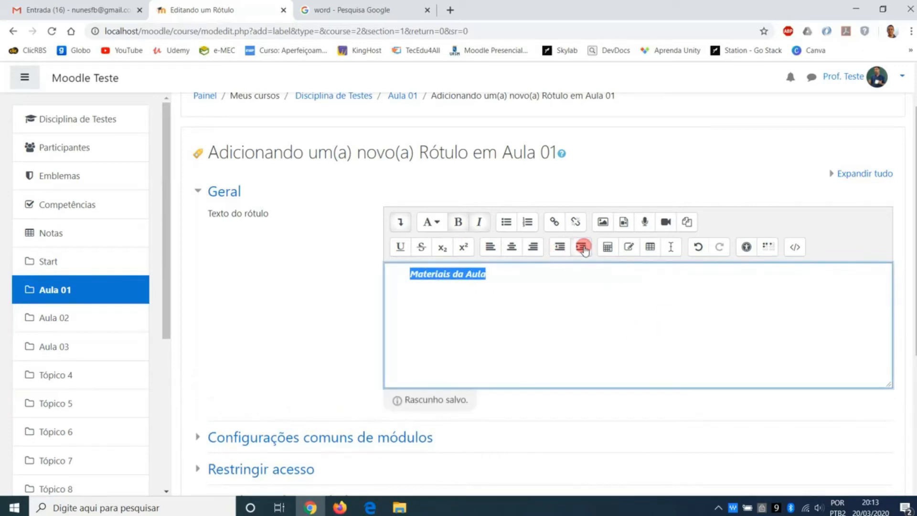
left_click(583, 248)
left_click(579, 250)
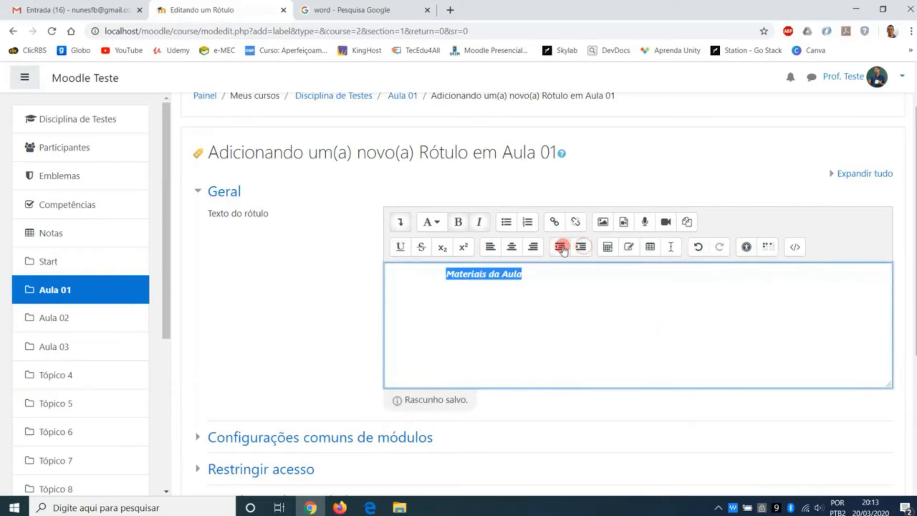
left_click(562, 248)
left_click(562, 248)
left_click(562, 247)
left_click(581, 248)
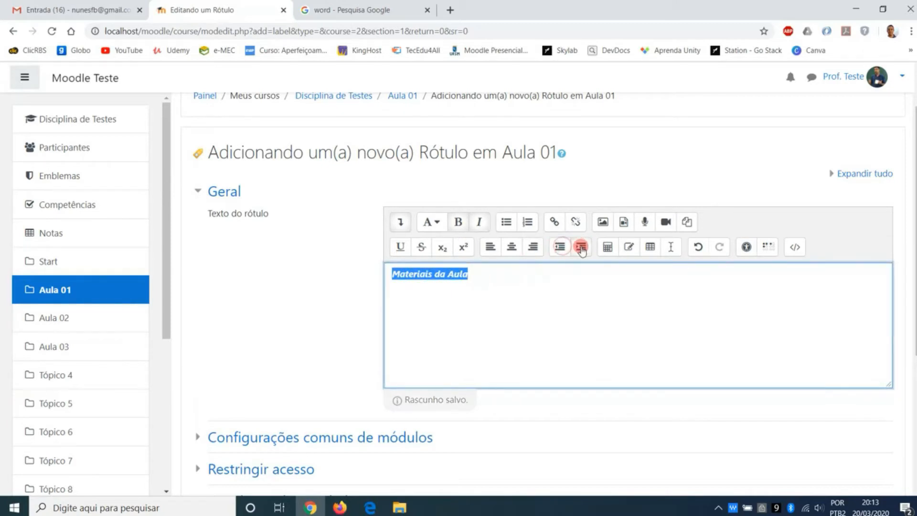
left_click(577, 257)
left_click(561, 249)
left_click(603, 262)
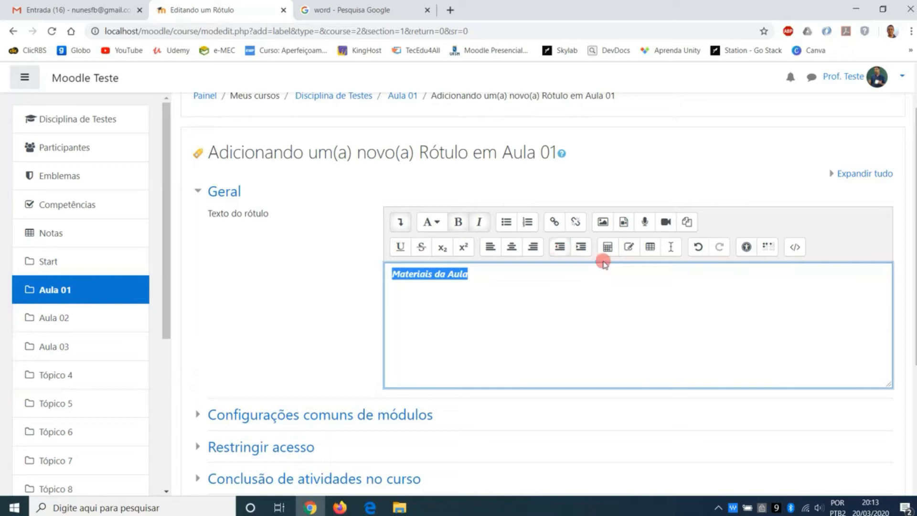
left_click(621, 278)
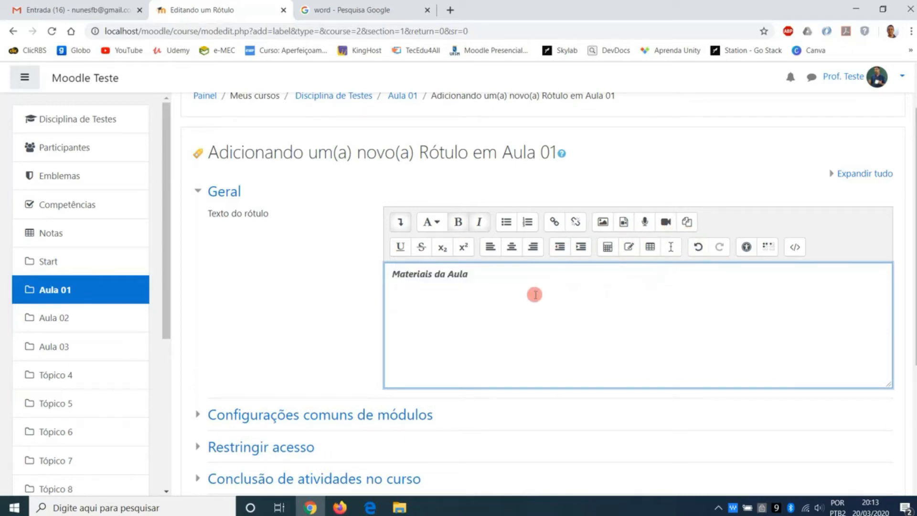
left_click_drag(393, 273, 512, 274)
left_click(512, 273)
Examine the label's common module, access restriction, activity completion, tag and competency settings.
scroll(520, 293, "down", 1)
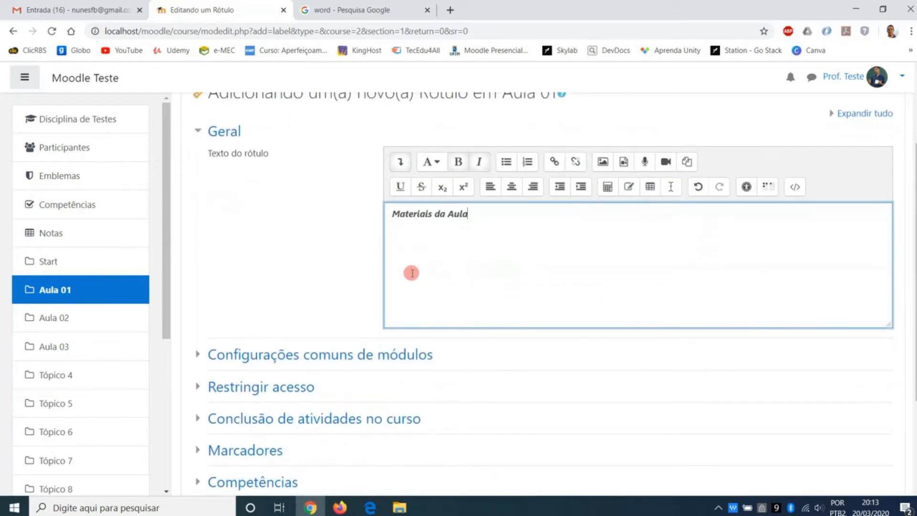
scroll(375, 293, "down", 2)
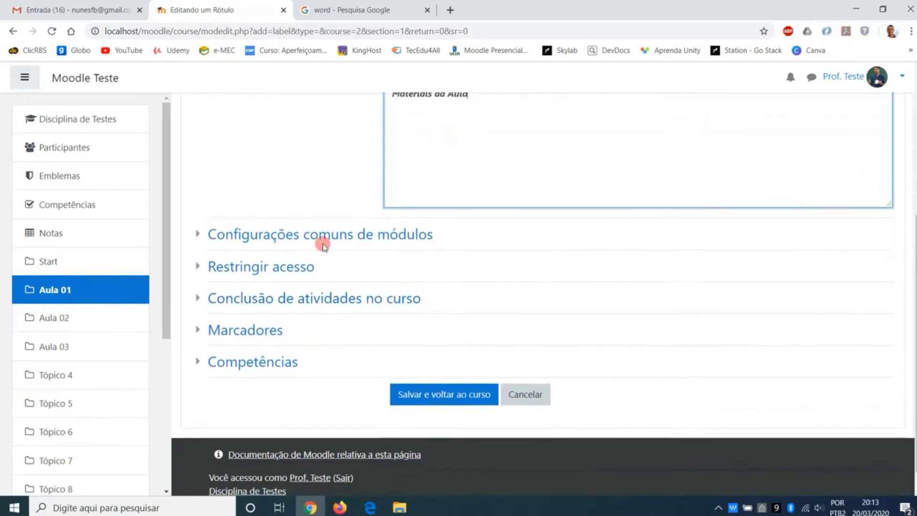
left_click(197, 236)
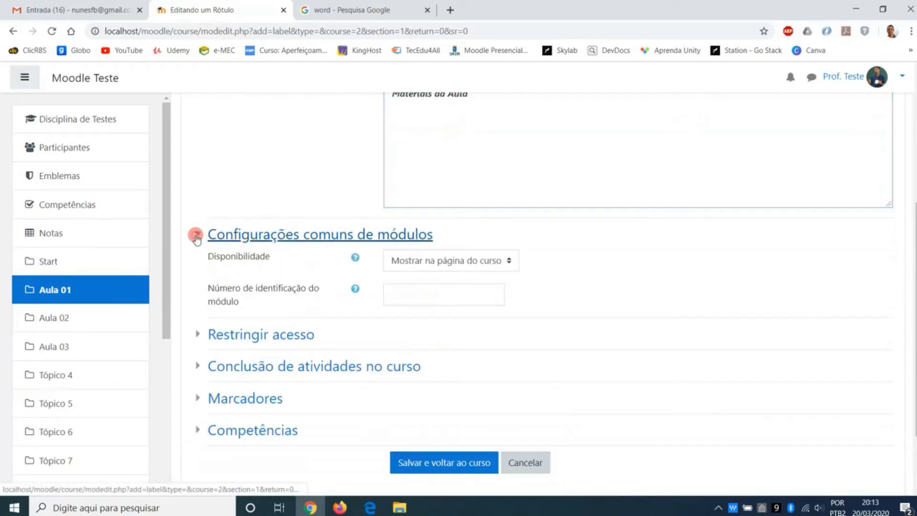
left_click(198, 238)
left_click(197, 264)
left_click(197, 263)
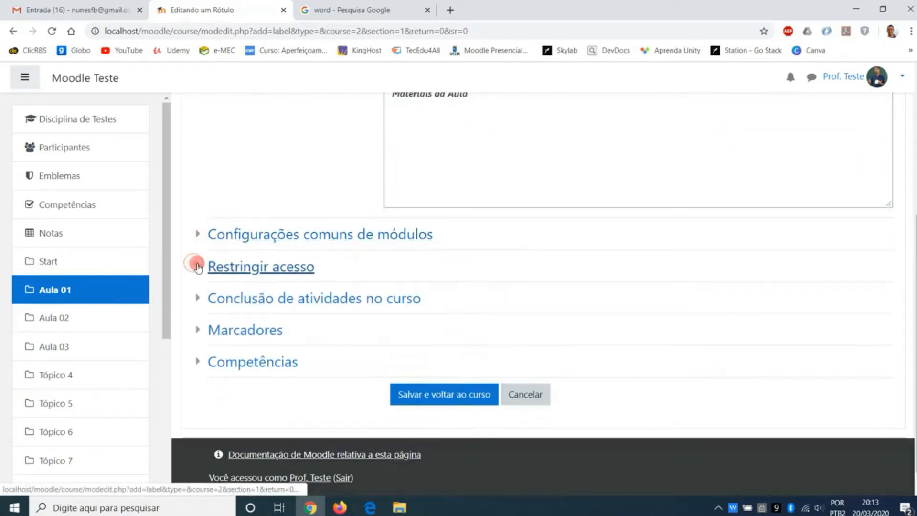
scroll(202, 270, "down", 1)
left_click(199, 273)
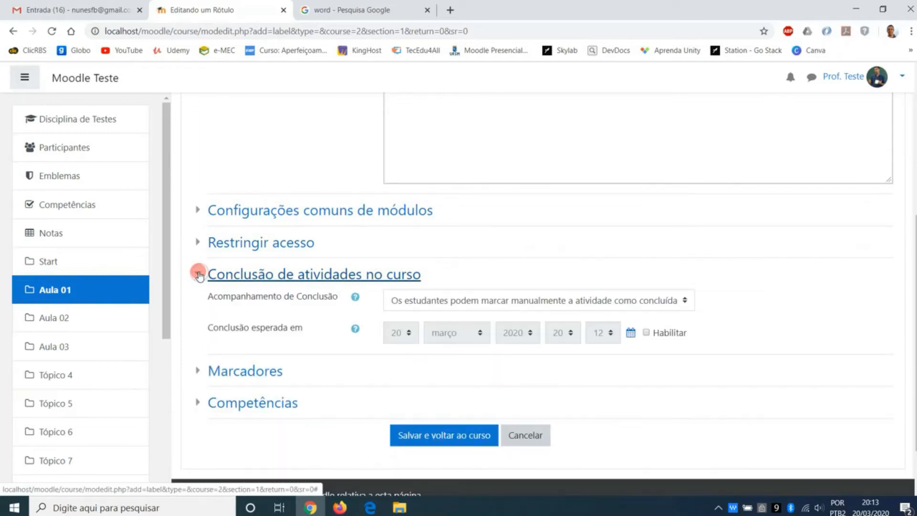
left_click(200, 275)
left_click(199, 309)
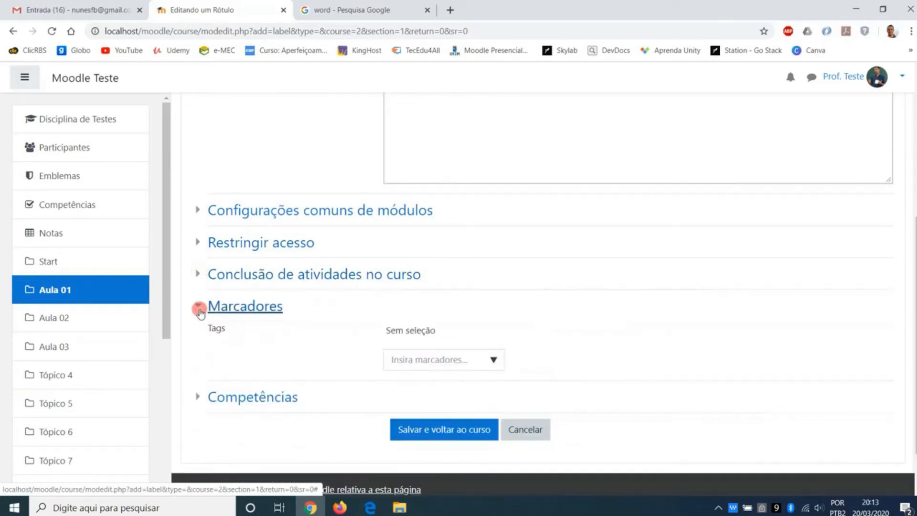
scroll(198, 310, "down", 1)
left_click(197, 250)
left_click(199, 337)
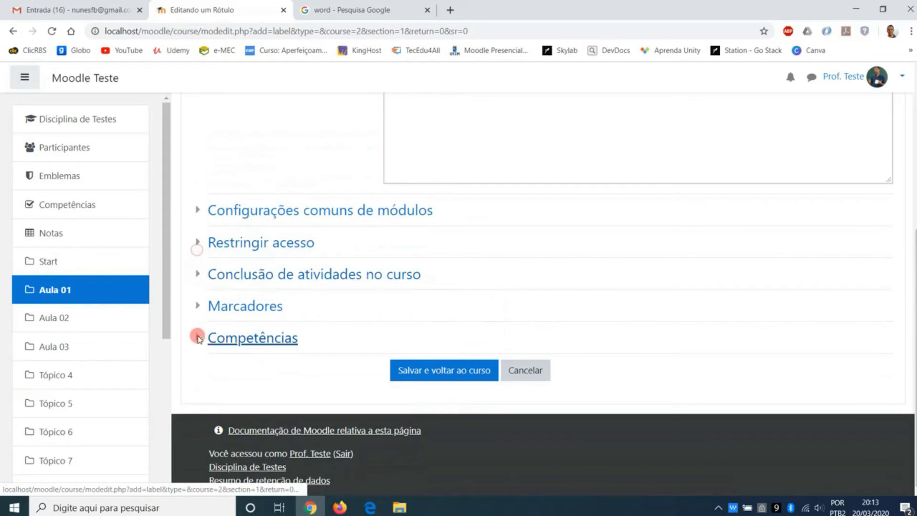
left_click(196, 278)
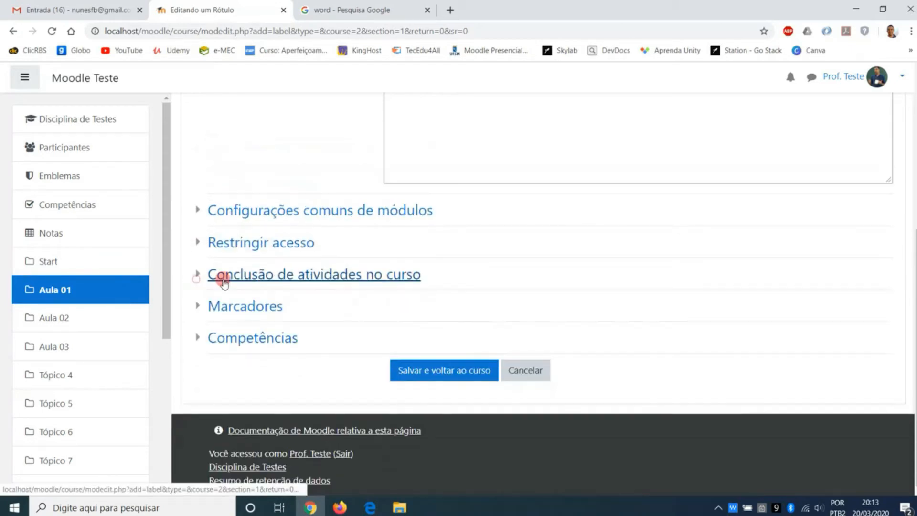
Save the new Materiais da Aula label, return to the course, and check it under the Aula 01 image source.
scroll(457, 286, "up", 3)
scroll(526, 249, "down", 3)
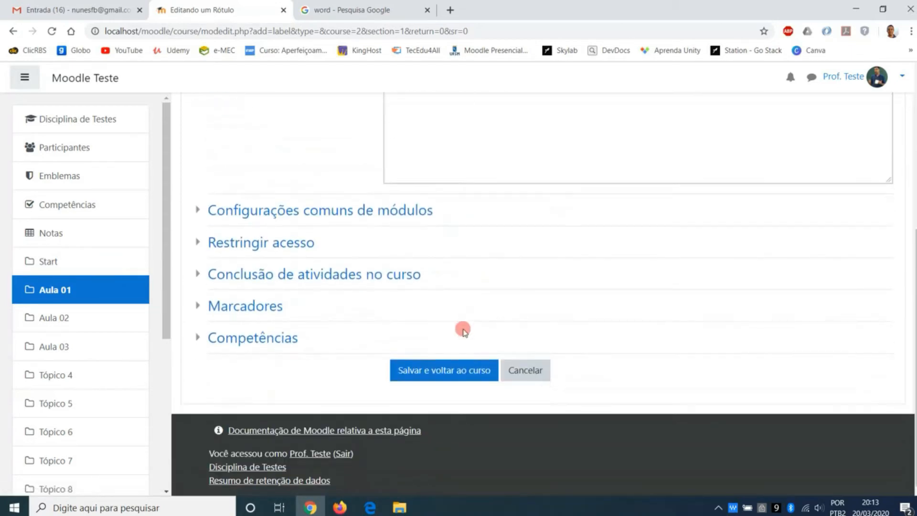
left_click(465, 365)
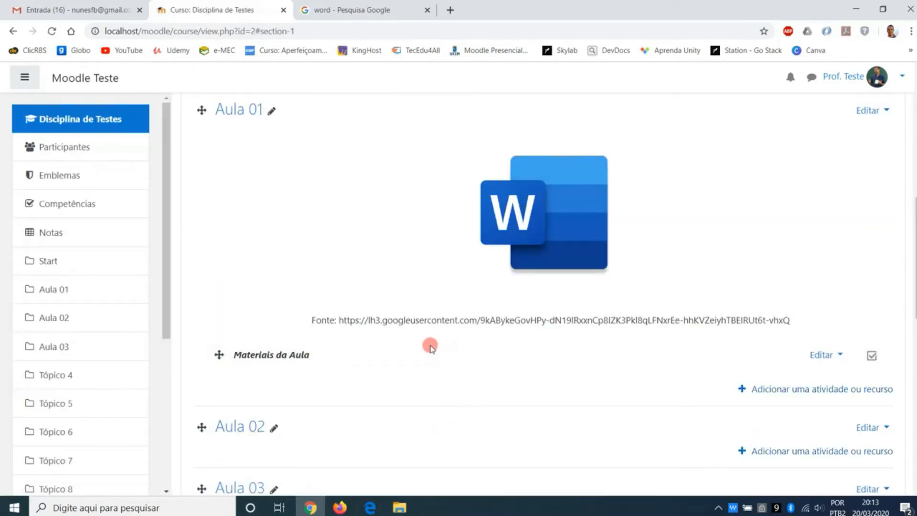
left_click_drag(256, 353, 360, 364)
left_click(415, 365)
Reopen the Materiais da Aula label for editing, apply the medium heading style to its text, and save it back to the course.
left_click(822, 356)
left_click(819, 370)
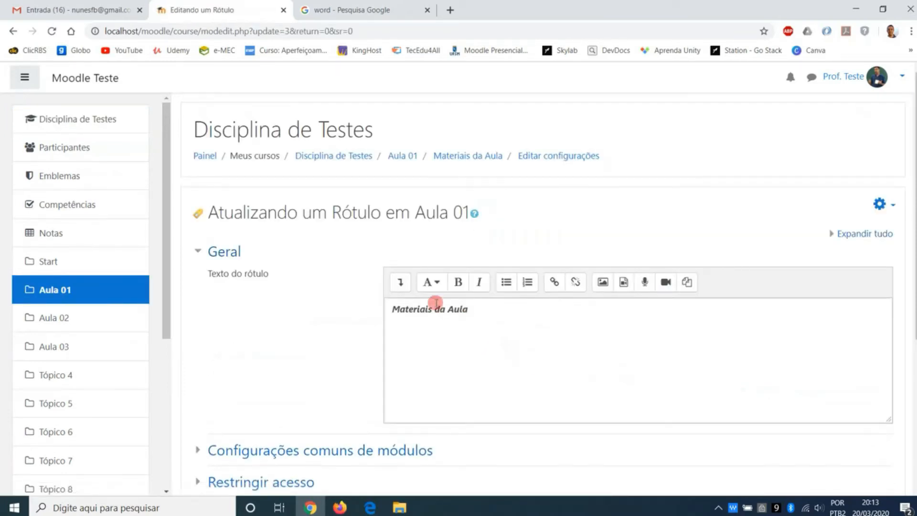
left_click(400, 282)
triple_click(485, 331)
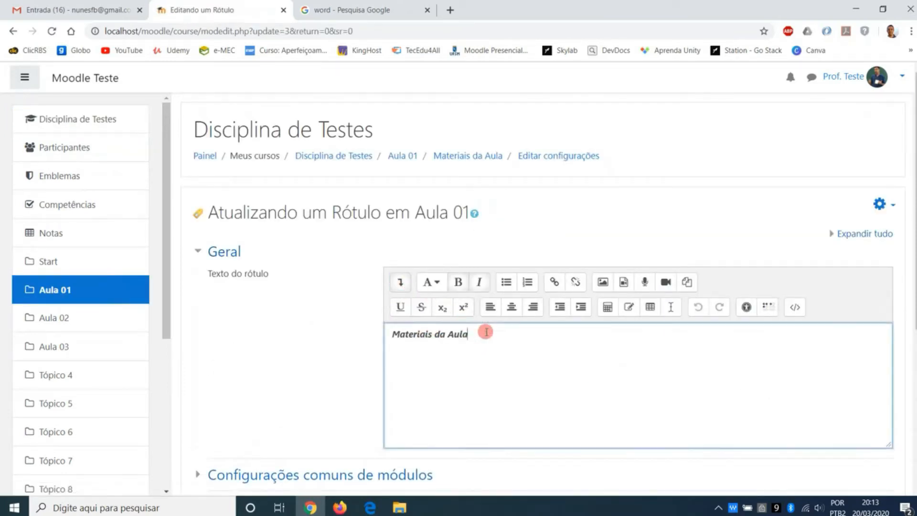
left_click(434, 282)
left_click(487, 317)
left_click_drag(523, 336, 392, 334)
left_click(504, 336)
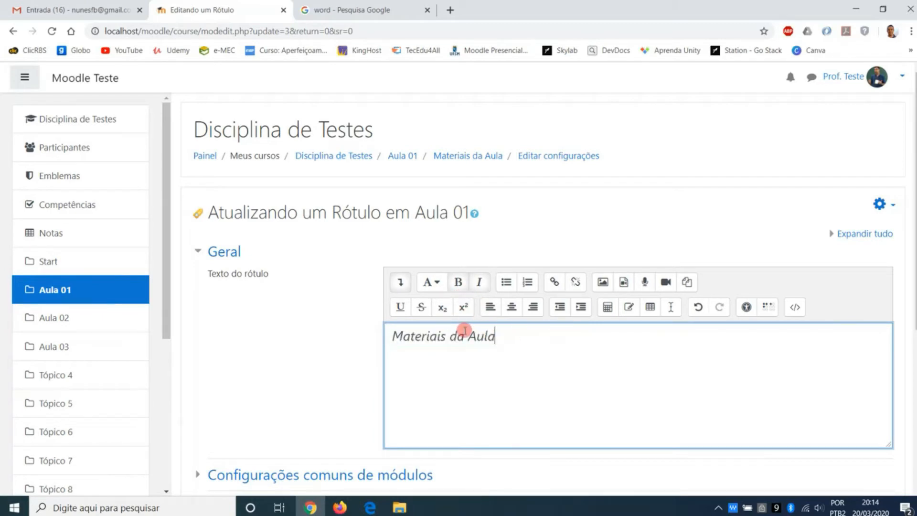
scroll(512, 340, "down", 5)
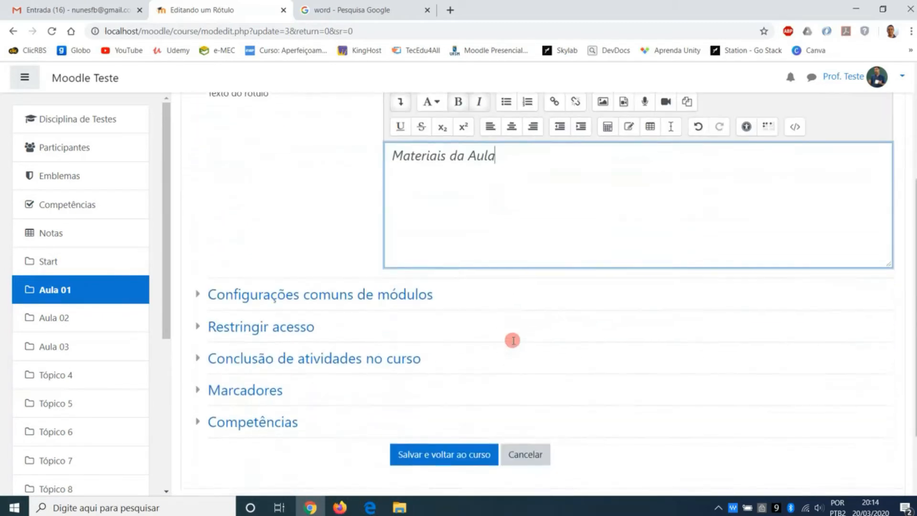
left_click(462, 375)
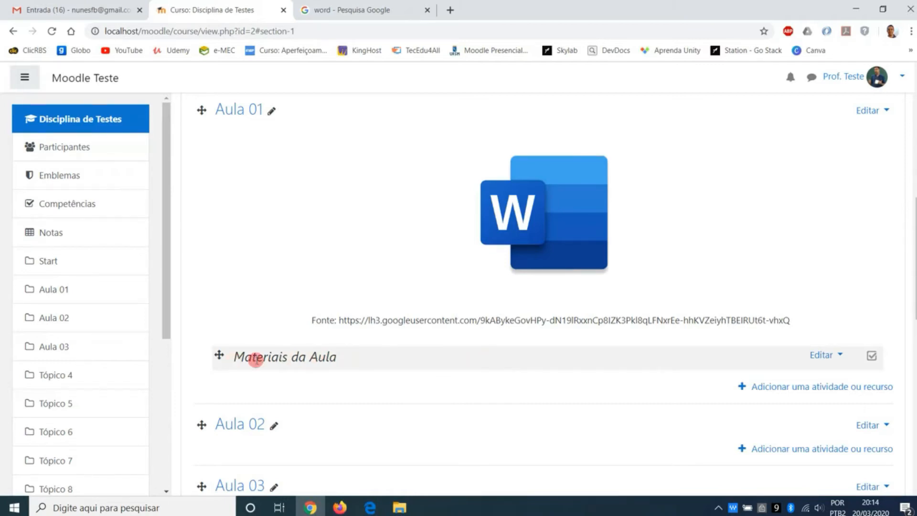
Review the saved label on the course page and the resource types that can be added to Aula 01, without adding one.
scroll(518, 371, "down", 3)
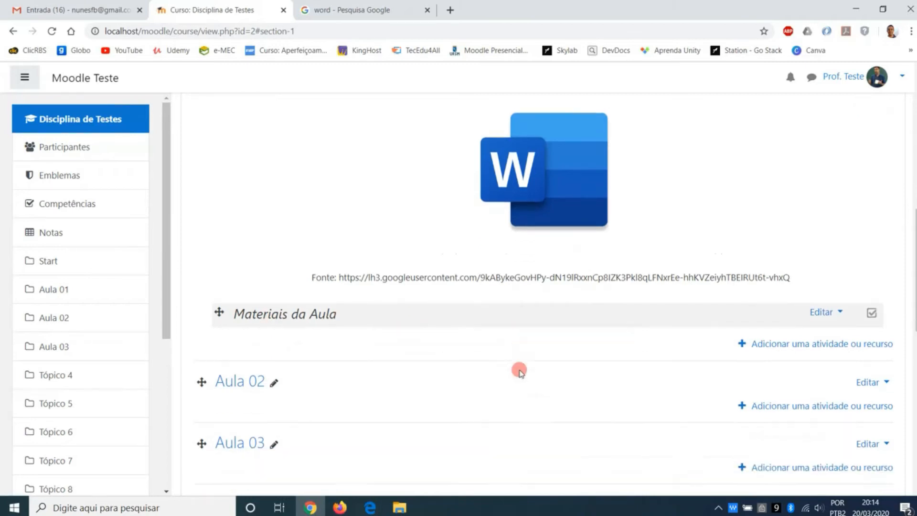
scroll(519, 372, "up", 3)
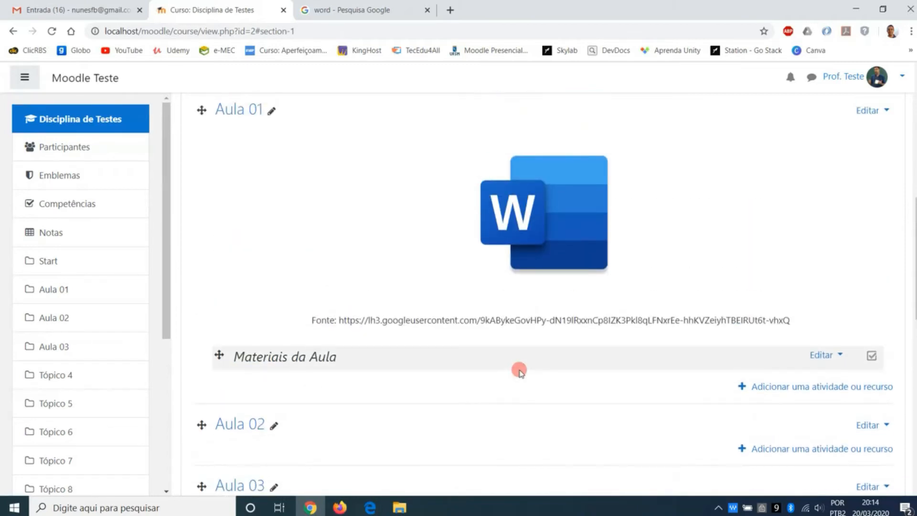
scroll(518, 372, "up", 1)
scroll(518, 373, "down", 1)
left_click(798, 386)
scroll(363, 377, "down", 5)
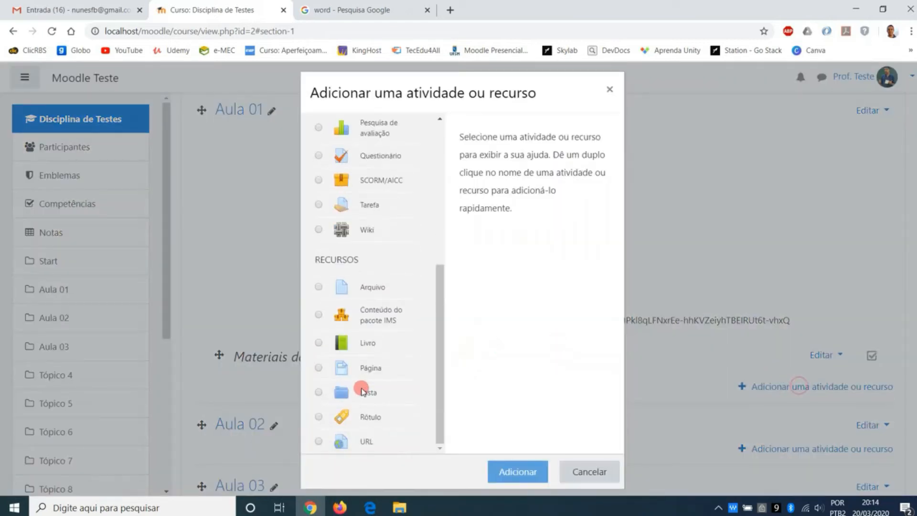
left_click(573, 470)
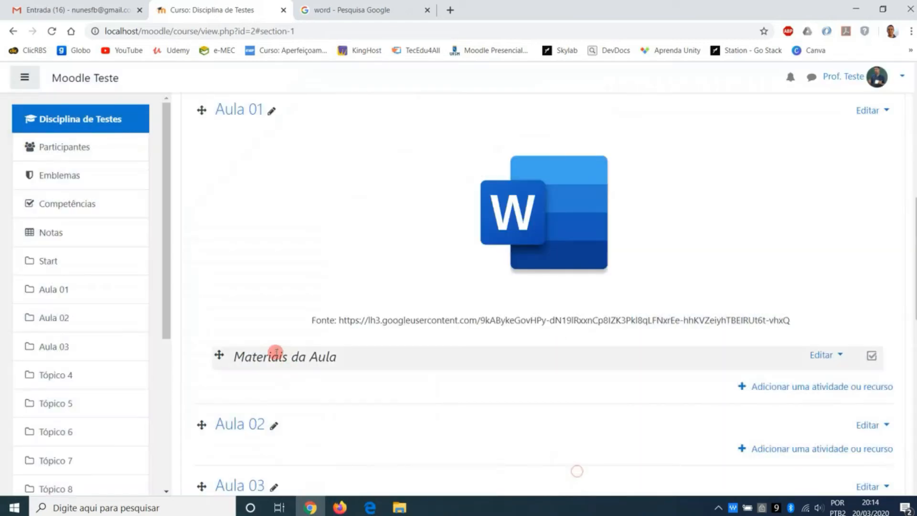
left_click_drag(256, 356, 361, 358)
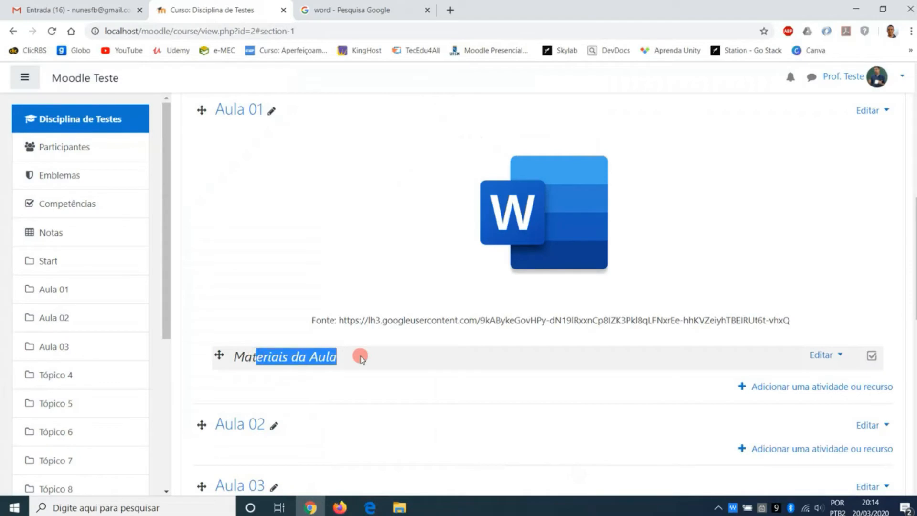
left_click(360, 358)
scroll(597, 350, "down", 1)
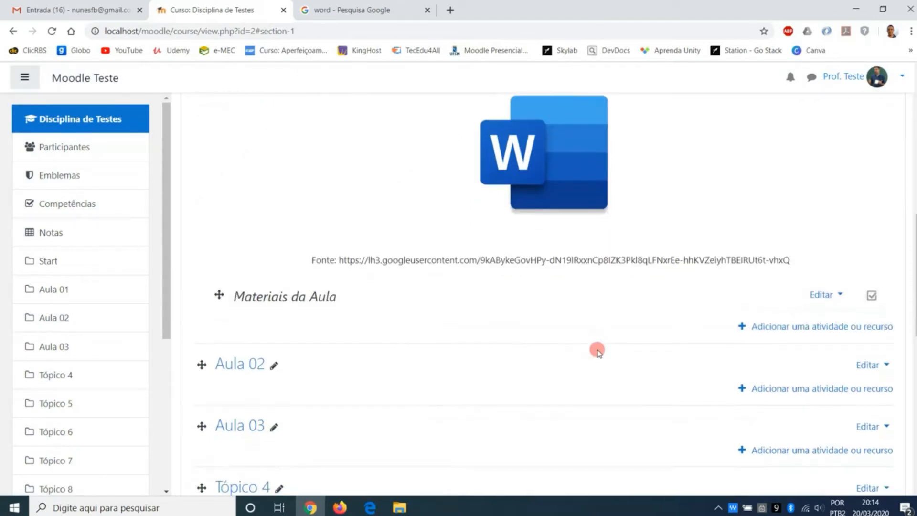
Duplicate the Materiais da Aula label in the Aula 01 section.
left_click(823, 296)
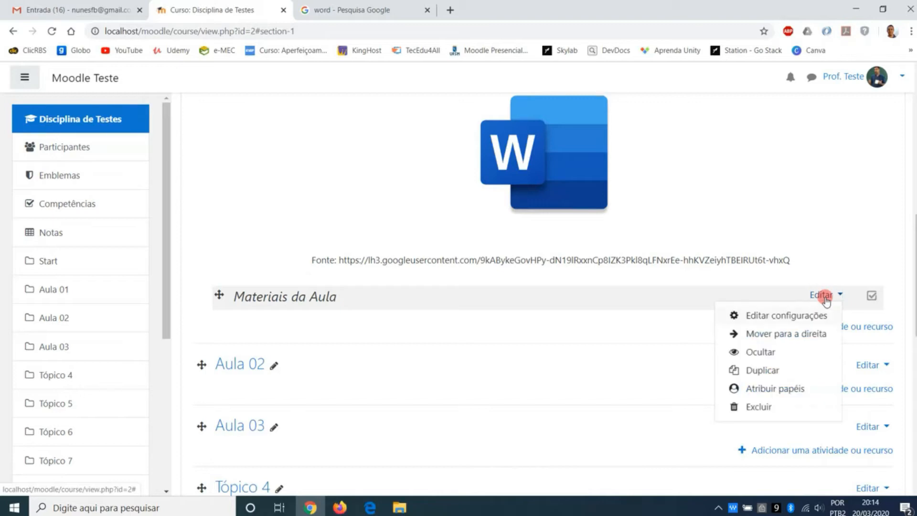
left_click(771, 371)
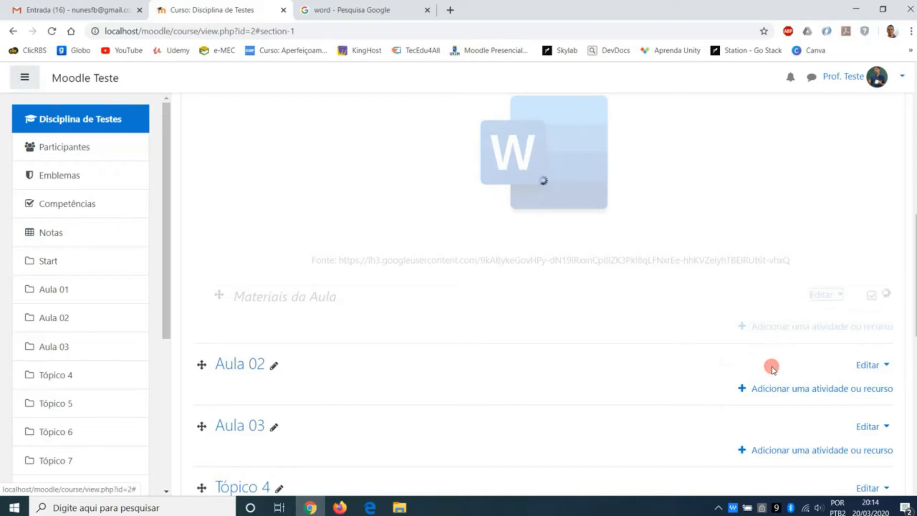
left_click_drag(243, 325, 337, 326)
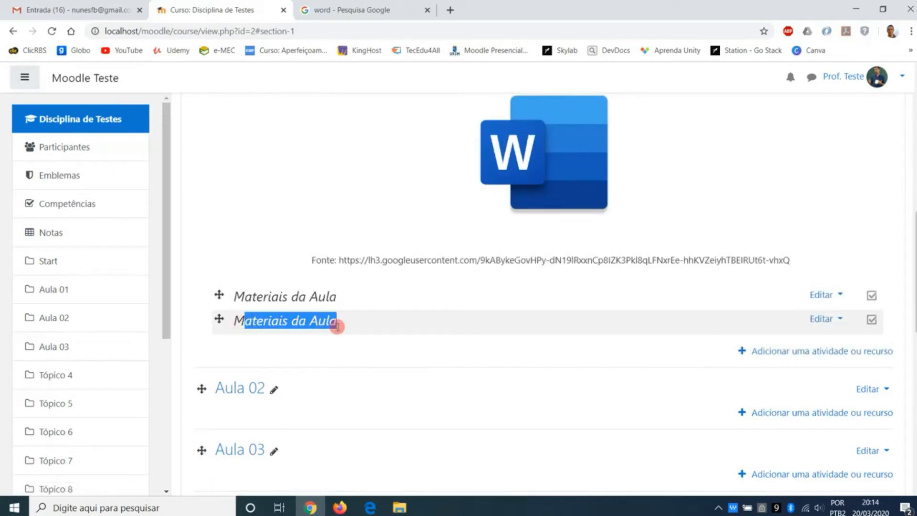
Open the duplicated label for editing and change its text to Materiais Complementares.
left_click(818, 319)
left_click(799, 338)
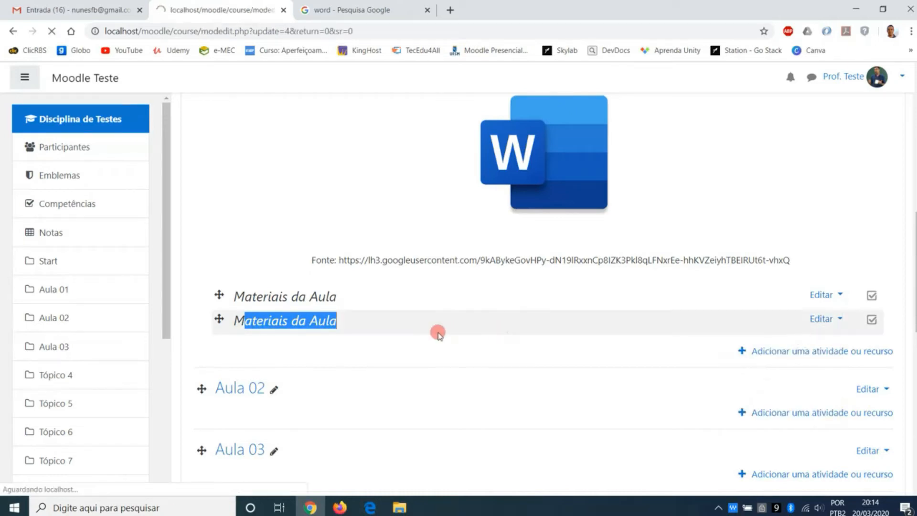
left_click(503, 316)
left_click_drag(502, 316, 451, 312)
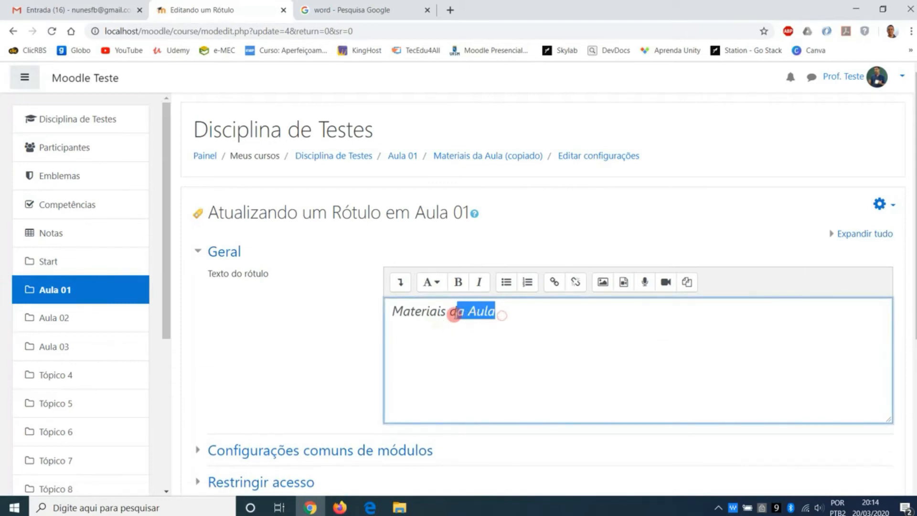
type("Complementares")
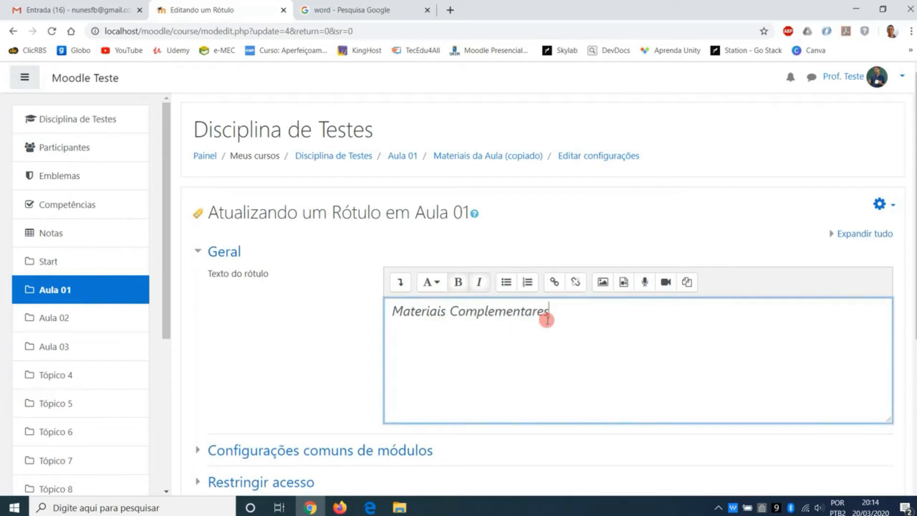
Try copying a word from the Google search page into a new line below the label text, and remove the pasted line.
left_click(378, 10)
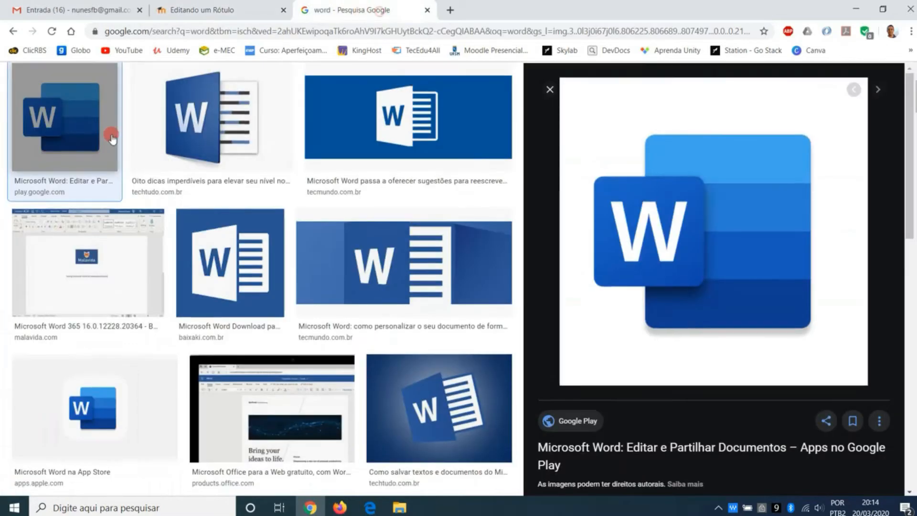
double_click(139, 89)
key("ctrl+c")
left_click(220, 10)
key("ctrl+v")
key("ctrl+z")
key("Return")
key("ctrl+v")
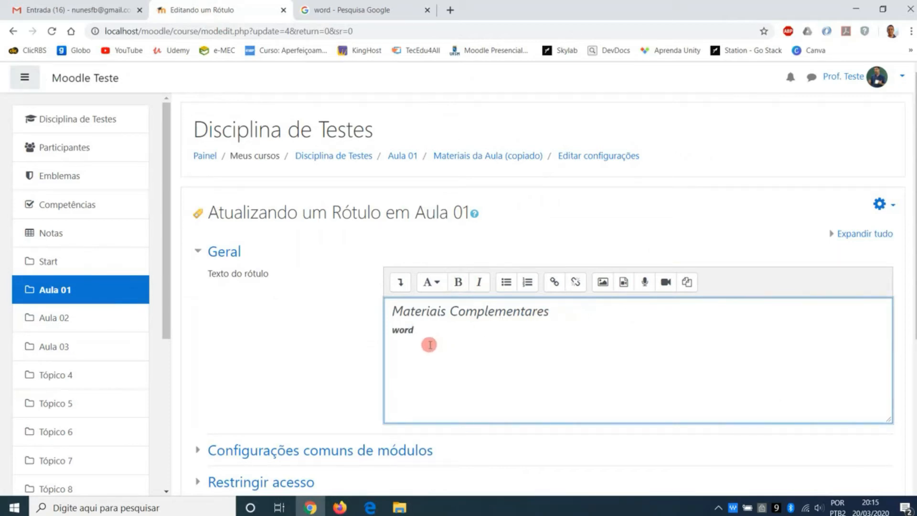
double_click(405, 329)
key("BackSpace")
key("BackSpace")
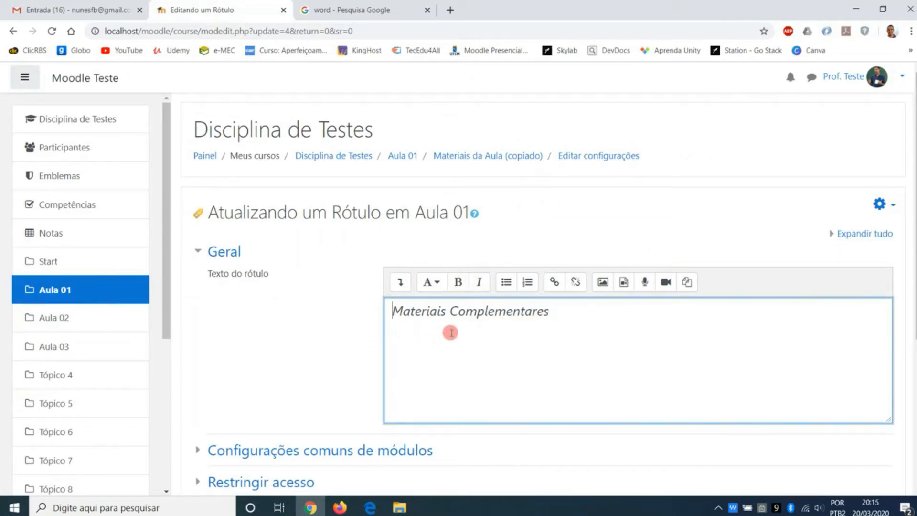
Try pasting the copied word directly after Materiais Complementares, and undo the paste.
left_click(573, 311)
key("ctrl+v")
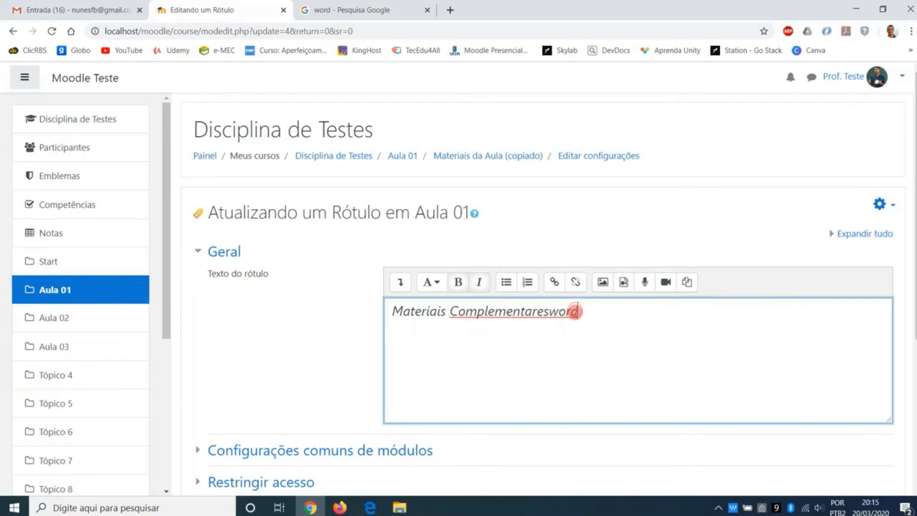
key("ctrl+z")
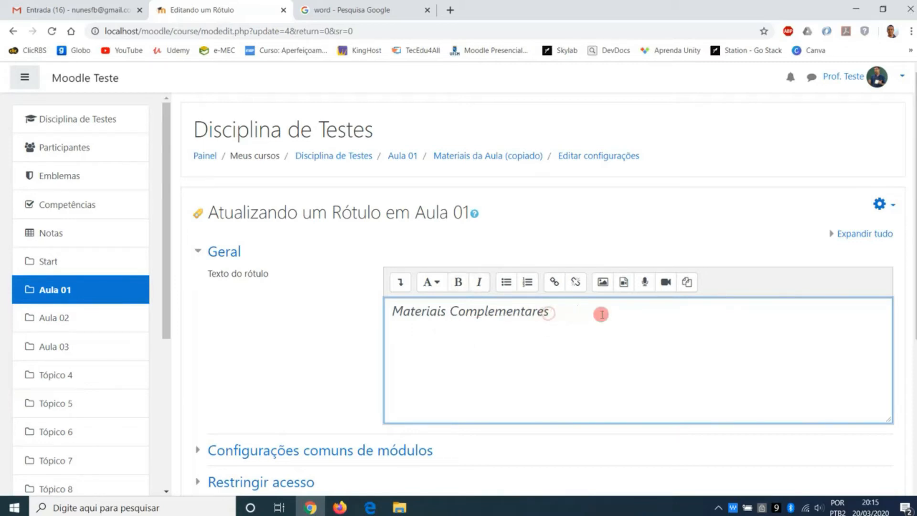
key("ctrl+v")
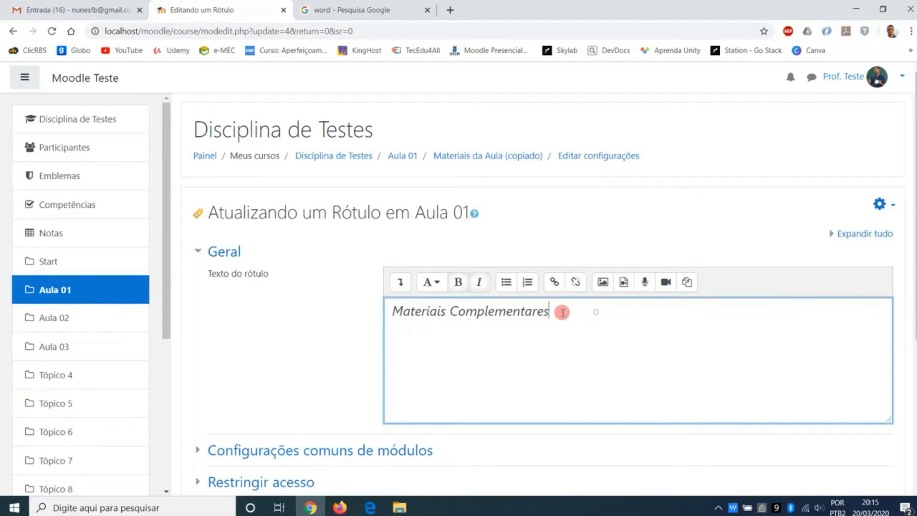
Save the Materiais Complementares label to the course and duplicate it within Aula 01.
scroll(530, 308, "down", 4)
left_click(465, 431)
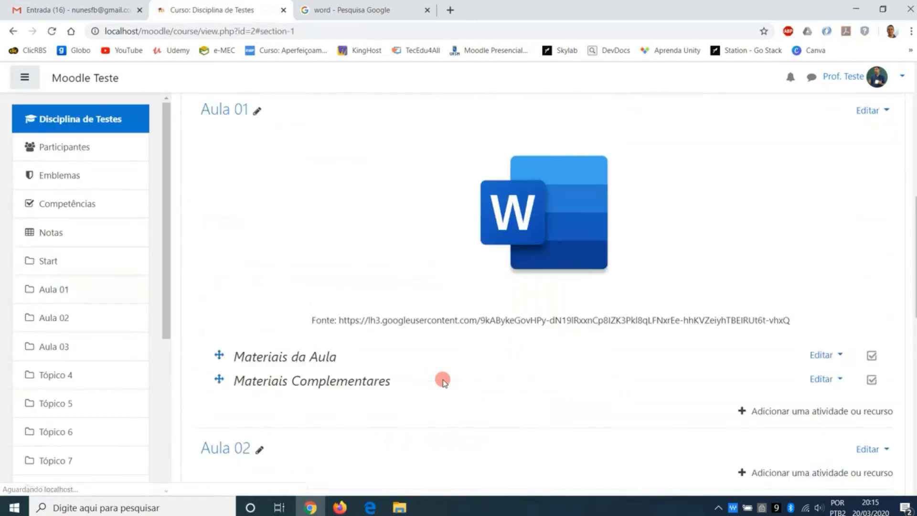
left_click(831, 378)
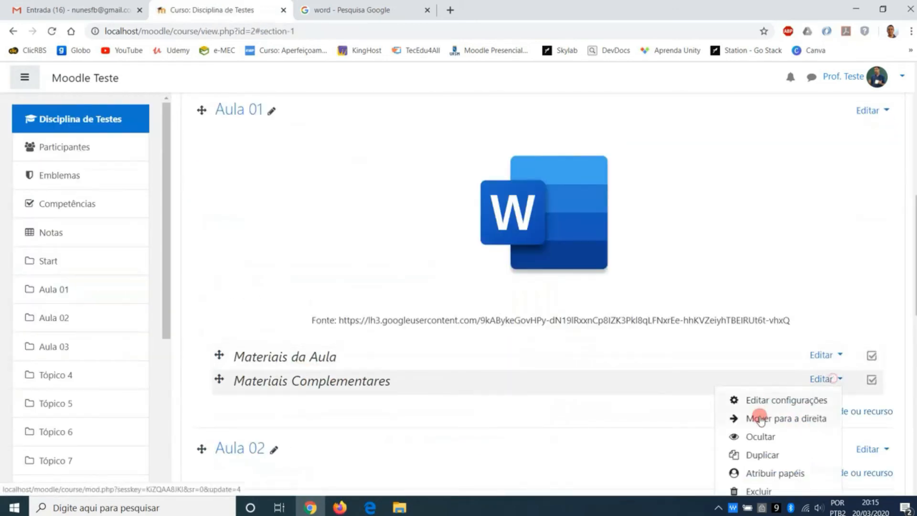
left_click(763, 453)
scroll(475, 322, "down", 1)
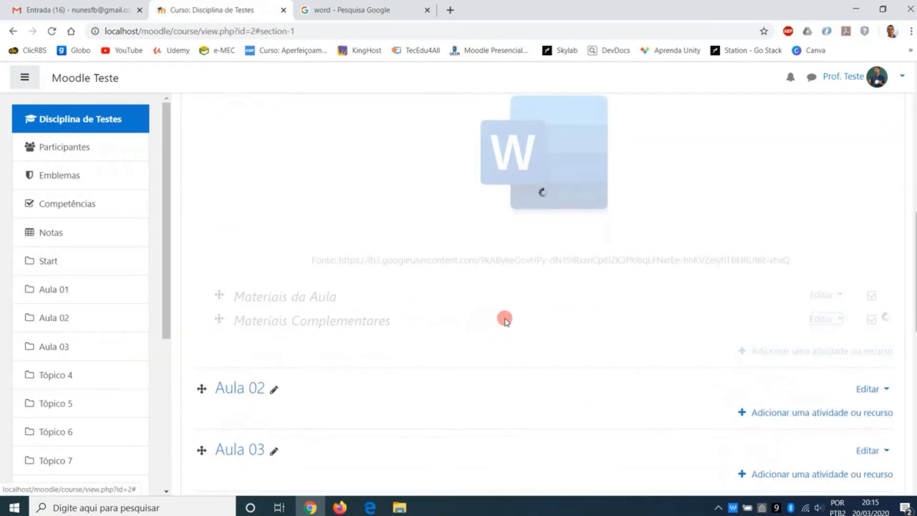
Change the text of the copied Materiais Complementares label to Atividades and save it back to the course.
left_click(819, 345)
left_click(793, 363)
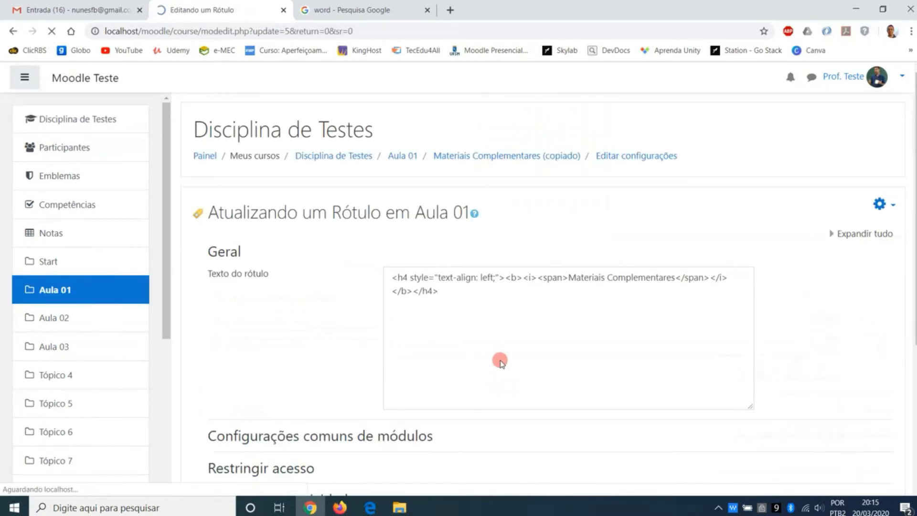
left_click_drag(544, 315, 368, 302)
type("Atividades")
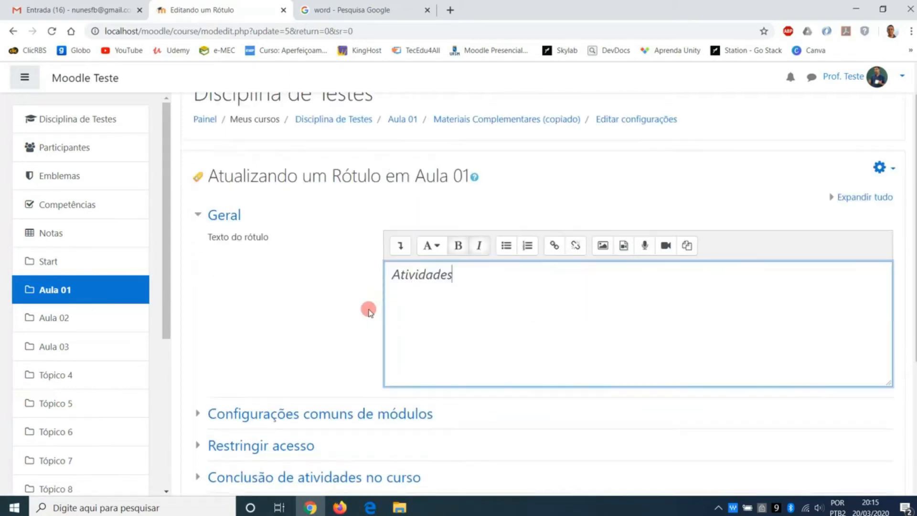
scroll(368, 309, "down", 3)
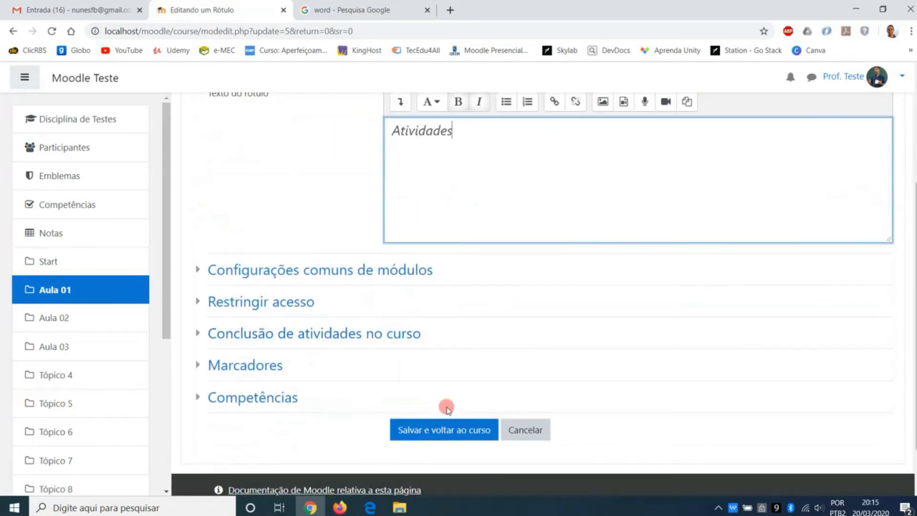
left_click(452, 429)
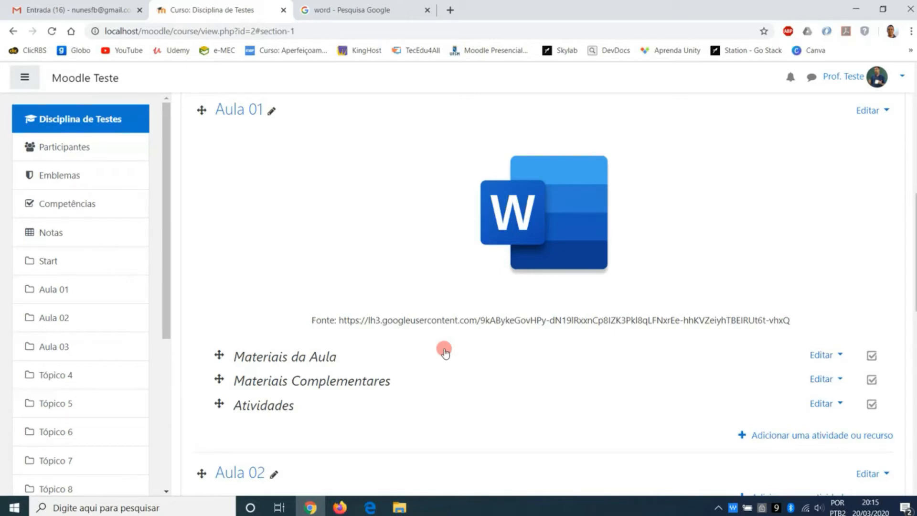
Add a Fórum activity to Aula 01 and name it Fórum de Dúvidas.
left_click_drag(243, 356, 338, 359)
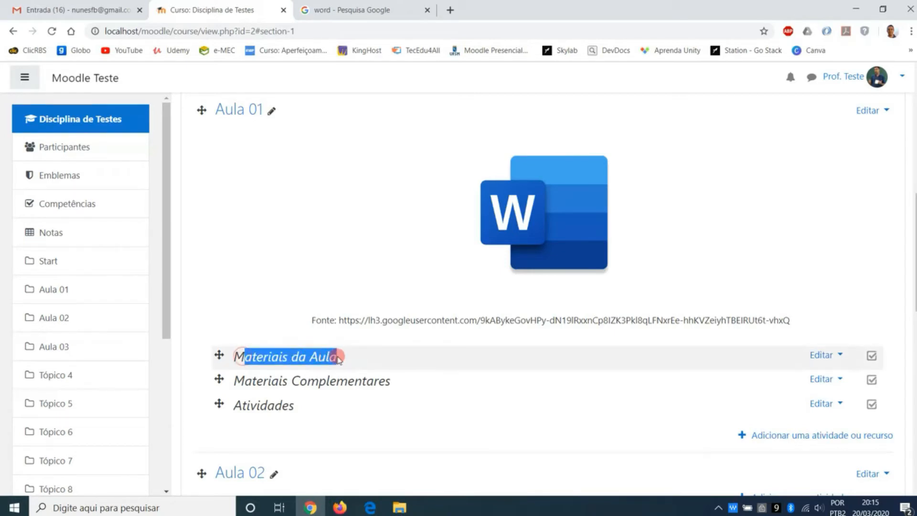
left_click(788, 435)
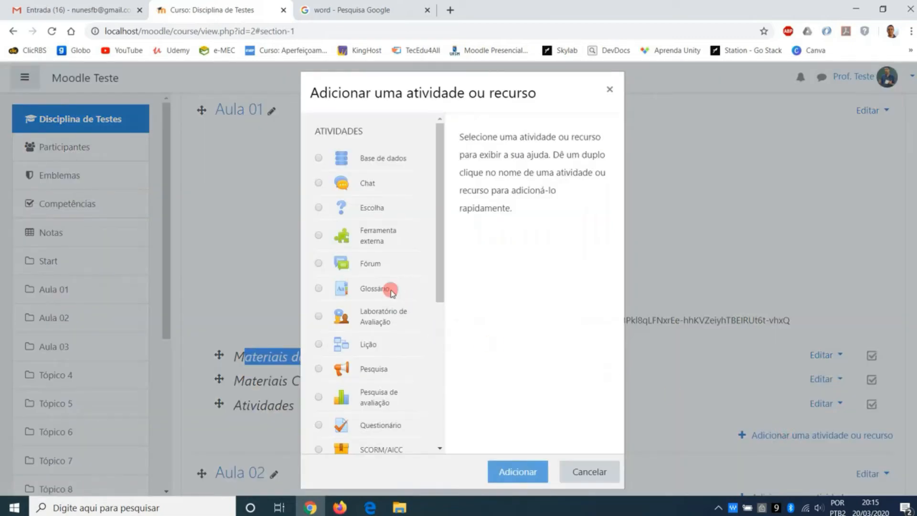
left_click(364, 263)
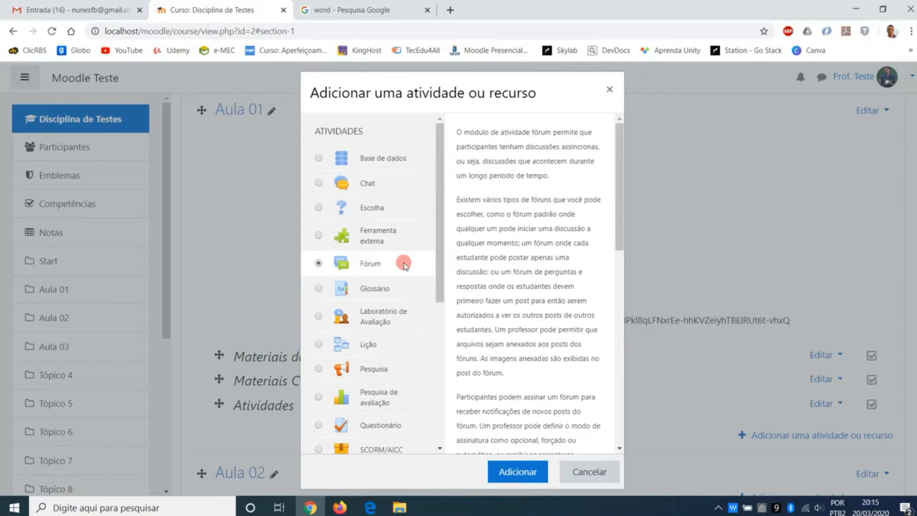
left_click(525, 471)
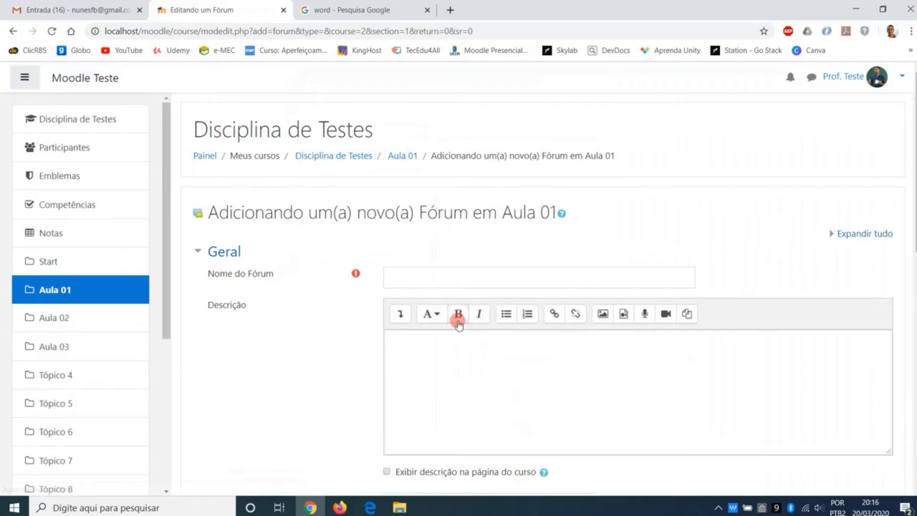
left_click(452, 277)
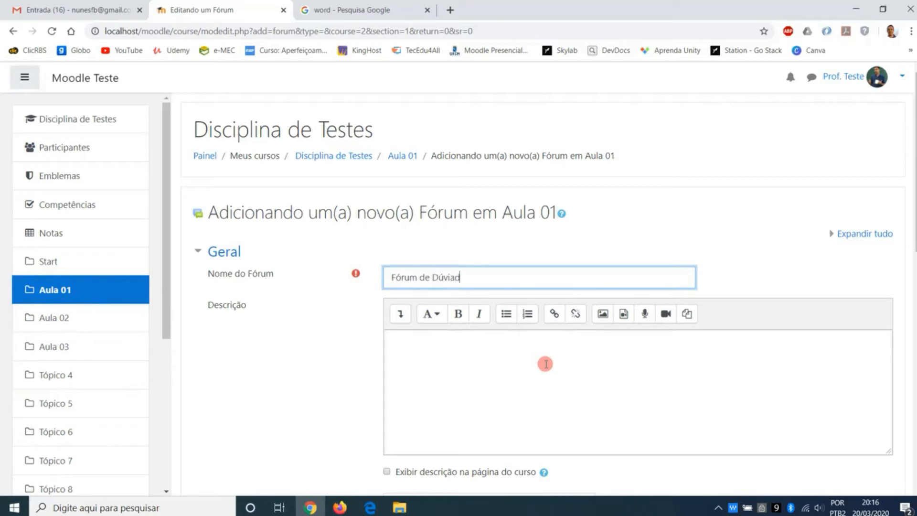
Enter Descrição do Fórum as the forum's description and look through the remaining forum settings.
left_click(546, 364)
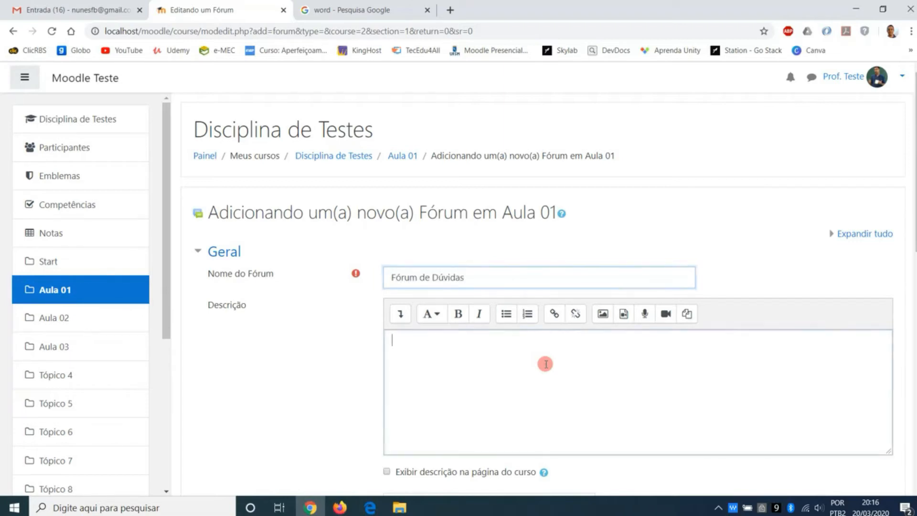
scroll(546, 364, "down", 1)
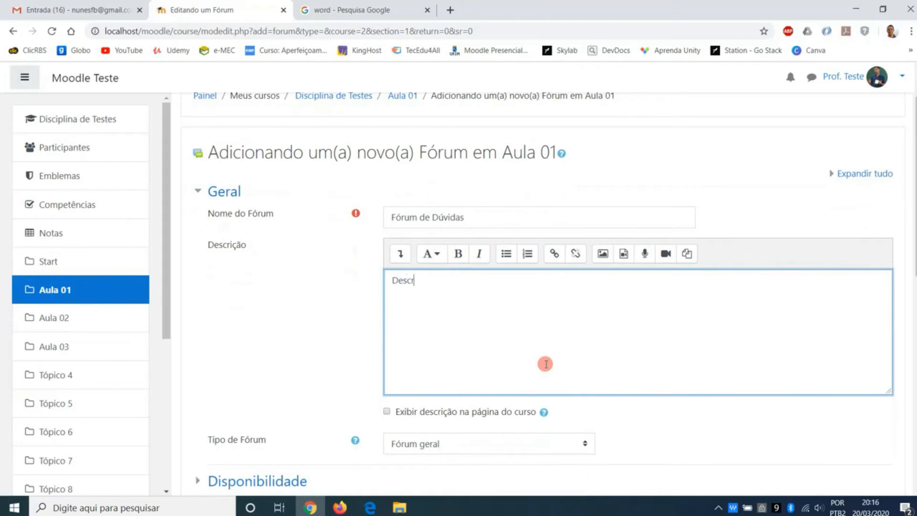
type("Descrição do Fórum")
scroll(545, 364, "down", 9)
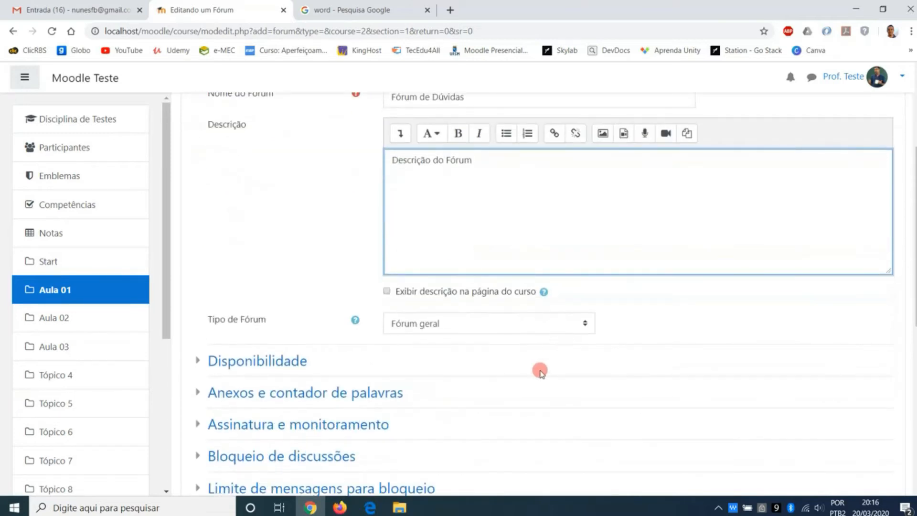
scroll(536, 376, "up", 6)
scroll(537, 376, "up", 1)
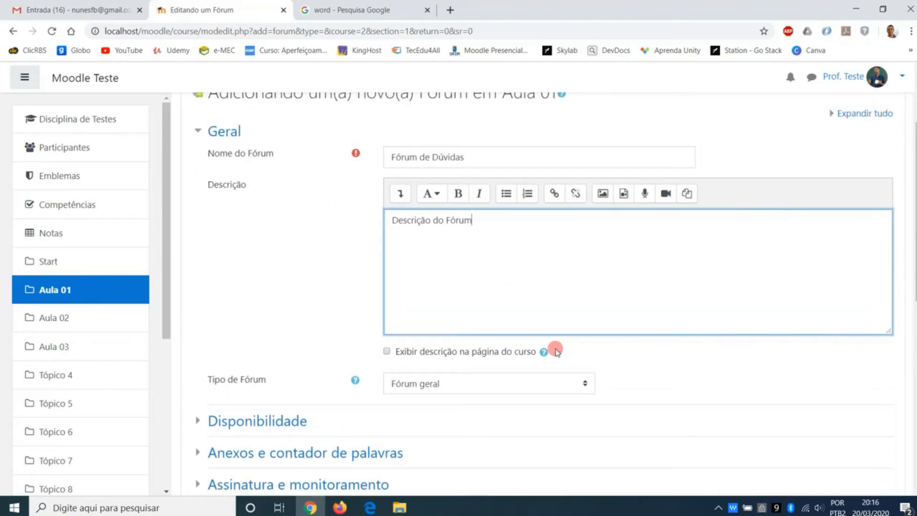
Format the forum's description text as bold and italic.
left_click_drag(488, 221, 381, 221)
left_click(460, 194)
left_click(478, 194)
left_click(522, 250)
scroll(586, 302, "down", 1)
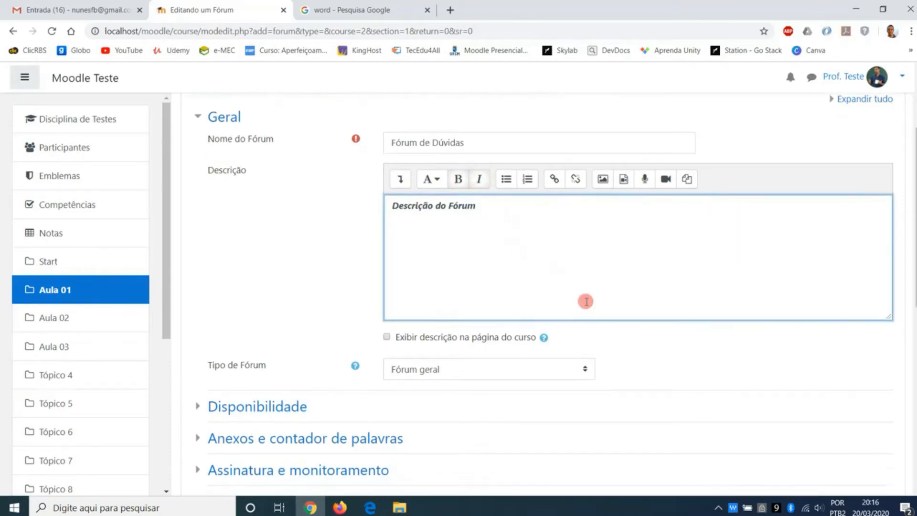
Save the new forum, return to the course, and check it under the Atividades label.
scroll(586, 301, "down", 1)
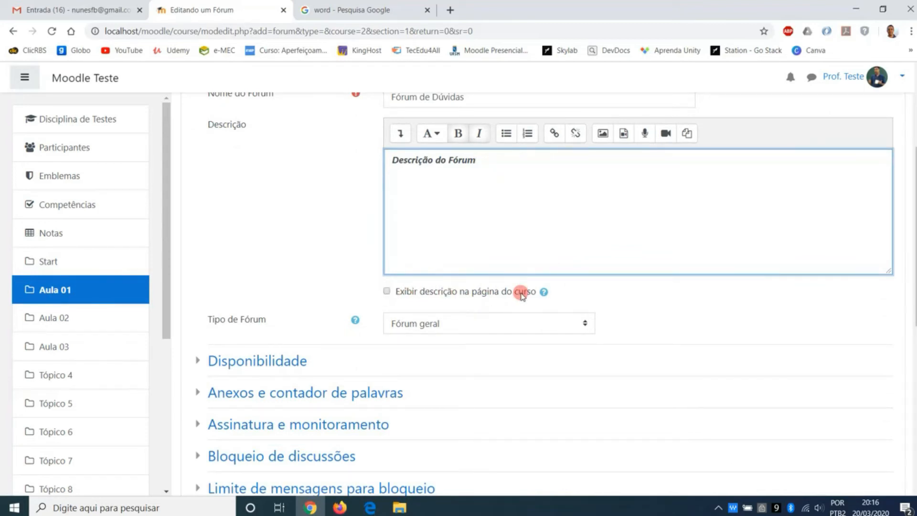
scroll(522, 295, "down", 8)
left_click(453, 382)
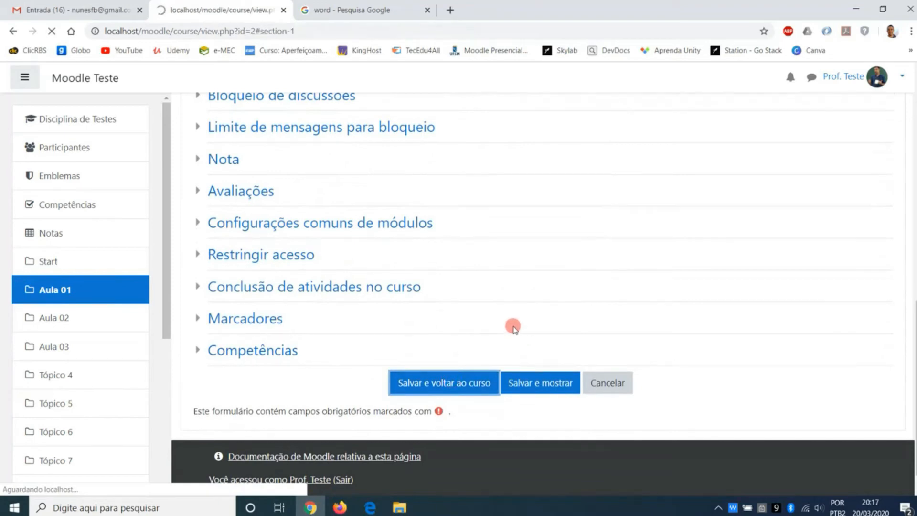
scroll(410, 341, "down", 1)
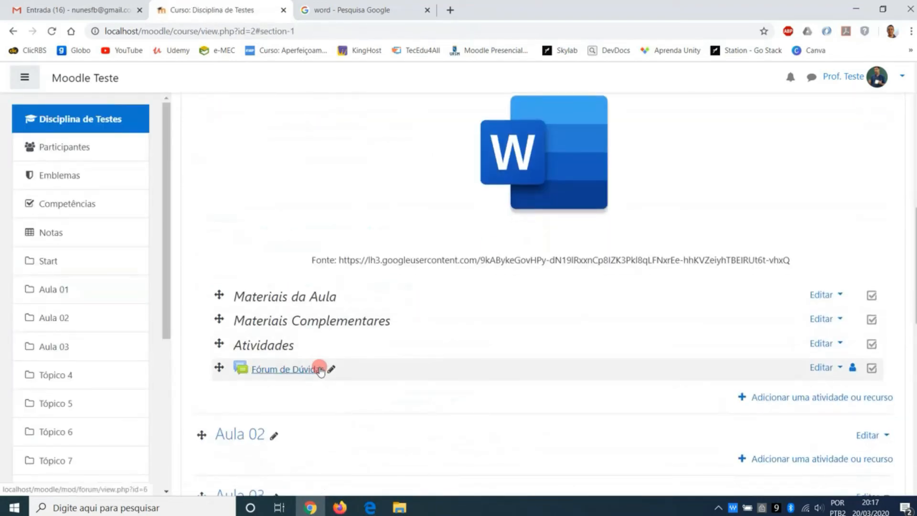
Reopen the Fórum de Dúvidas settings and enable showing its description on the course page.
left_click(822, 368)
left_click(799, 384)
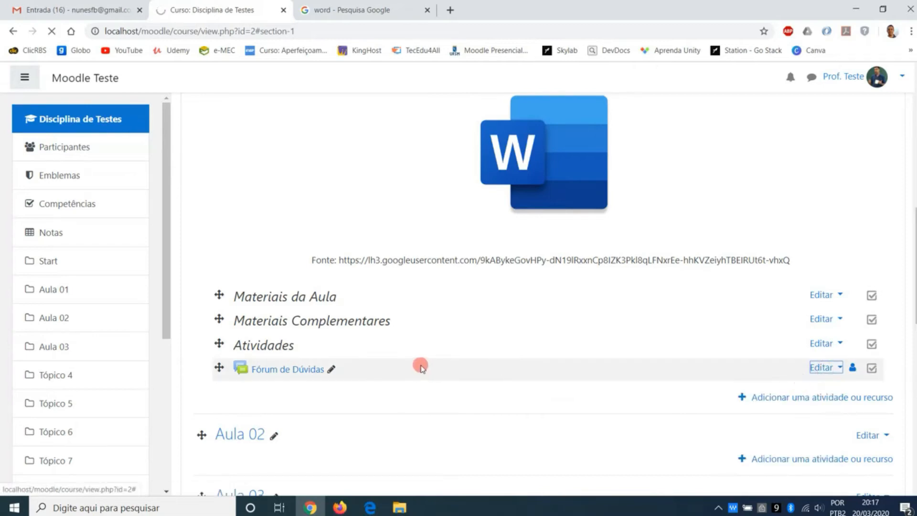
scroll(418, 363, "down", 3)
left_click(386, 291)
left_click_drag(551, 172, 393, 164)
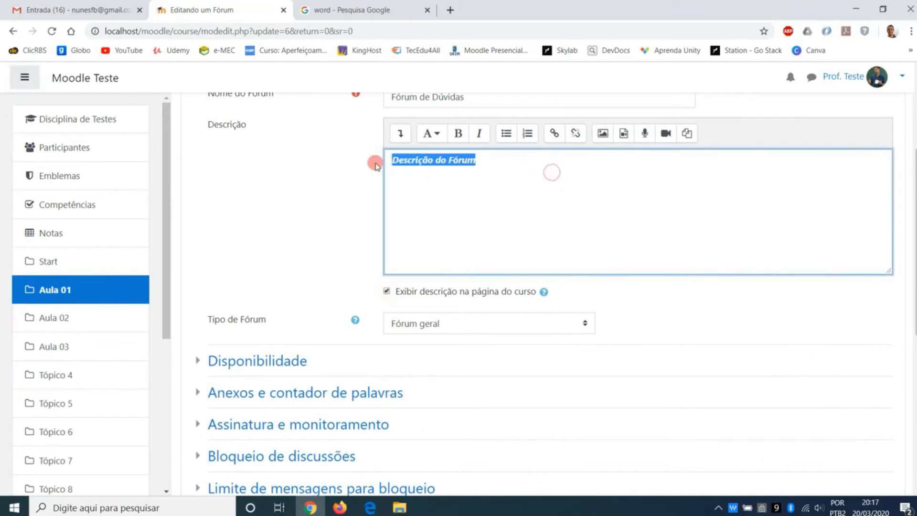
left_click(437, 166)
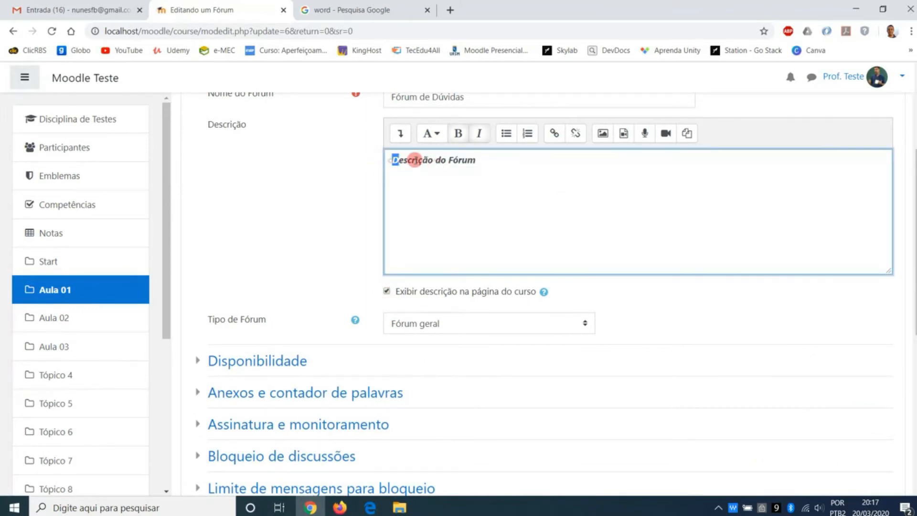
Save the forum settings, return to the course, and check the forum's description under Atividades in Aula 01.
left_click_drag(391, 161, 504, 162)
left_click(499, 165)
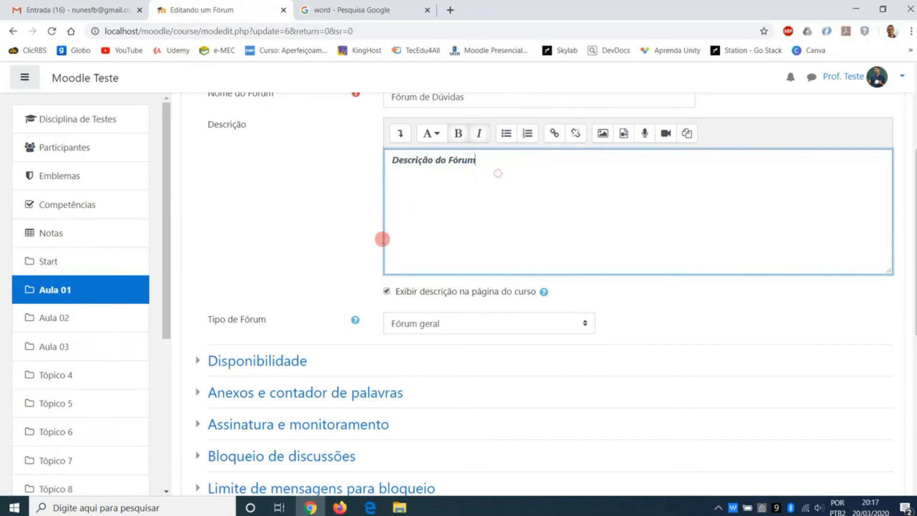
scroll(381, 239, "down", 6)
left_click(435, 357)
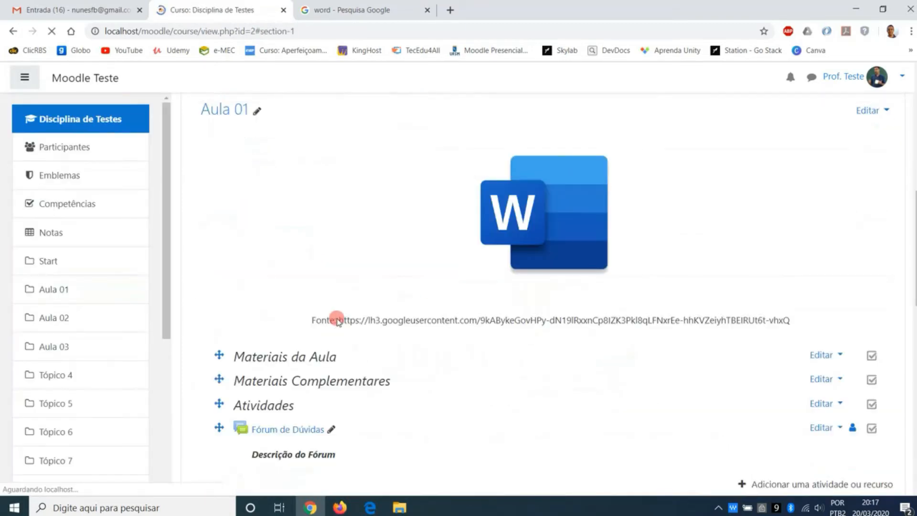
left_click_drag(249, 393, 340, 393)
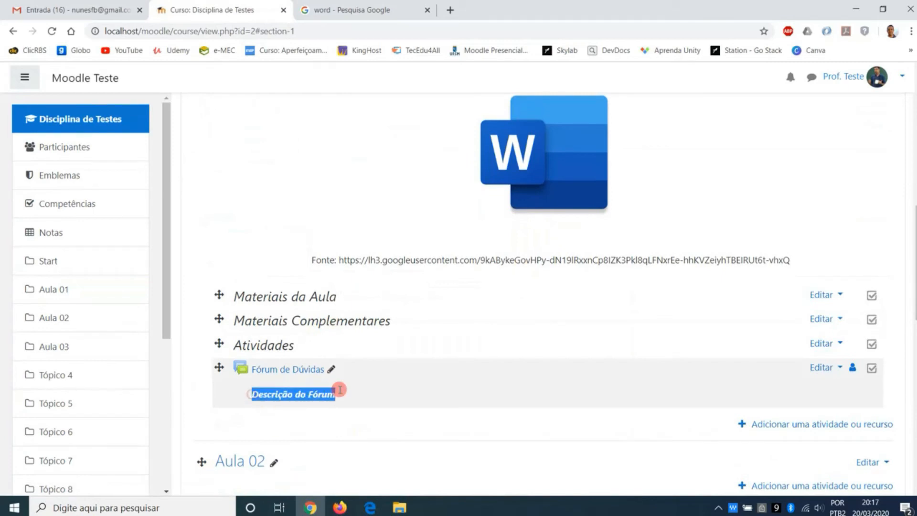
Open Fórum de Dúvidas to view its description on the forum page, and return to the course page.
left_click(294, 373)
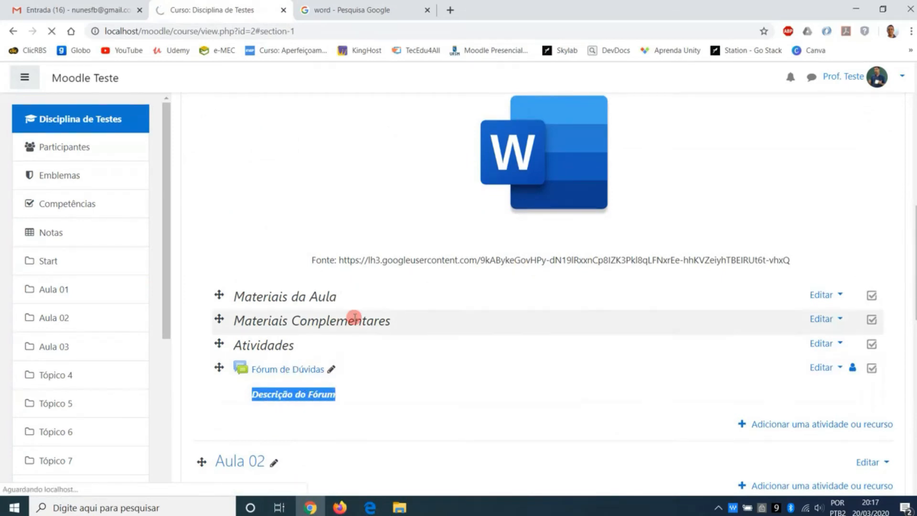
left_click_drag(200, 246, 317, 246)
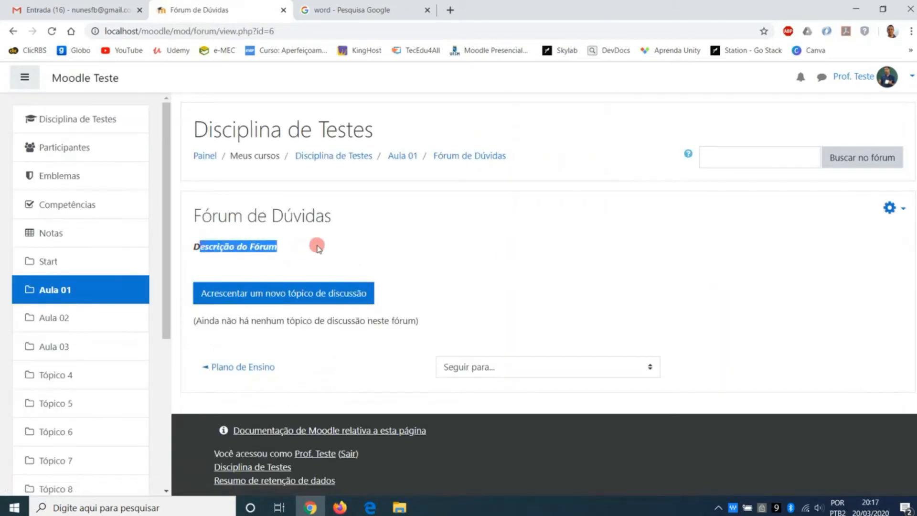
left_click(13, 31)
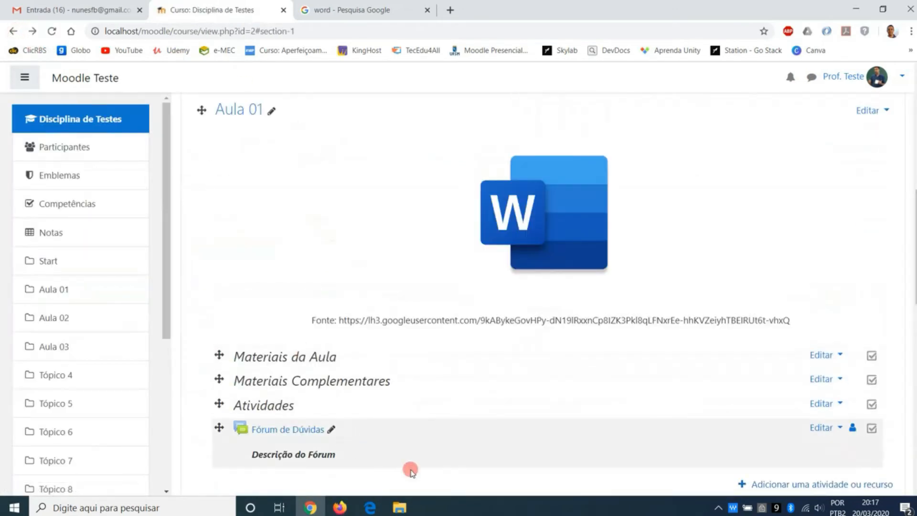
Reopen the Fórum de Dúvidas settings and review the forum types available for selection.
left_click(825, 430)
left_click(806, 447)
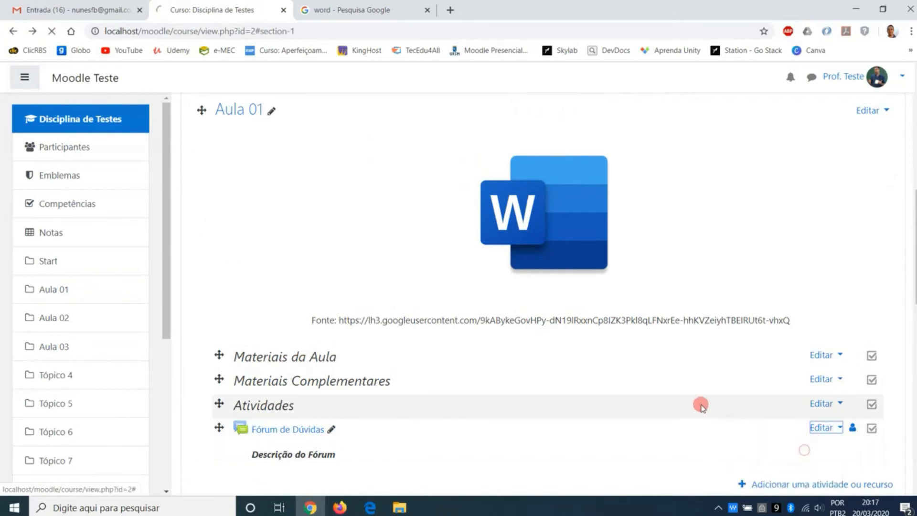
scroll(699, 404, "down", 4)
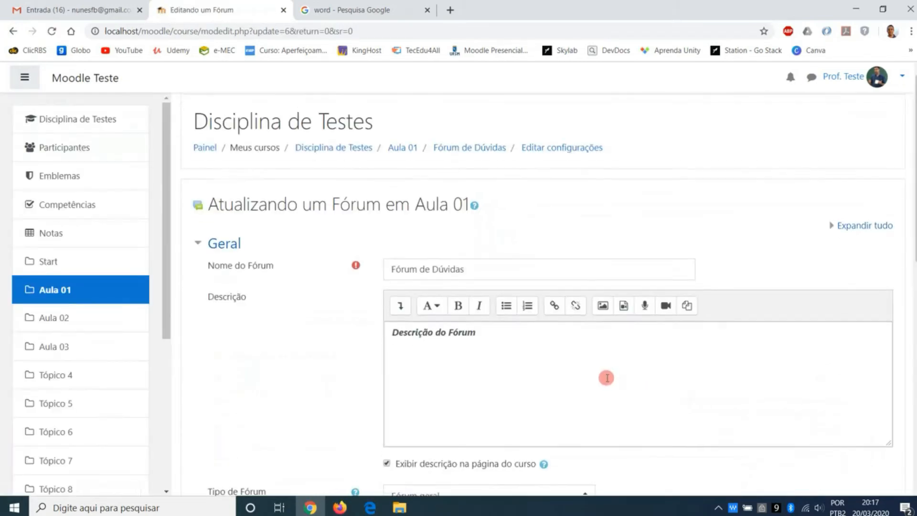
scroll(594, 371, "down", 2)
scroll(512, 253, "down", 3)
scroll(512, 253, "up", 3)
left_click(510, 205)
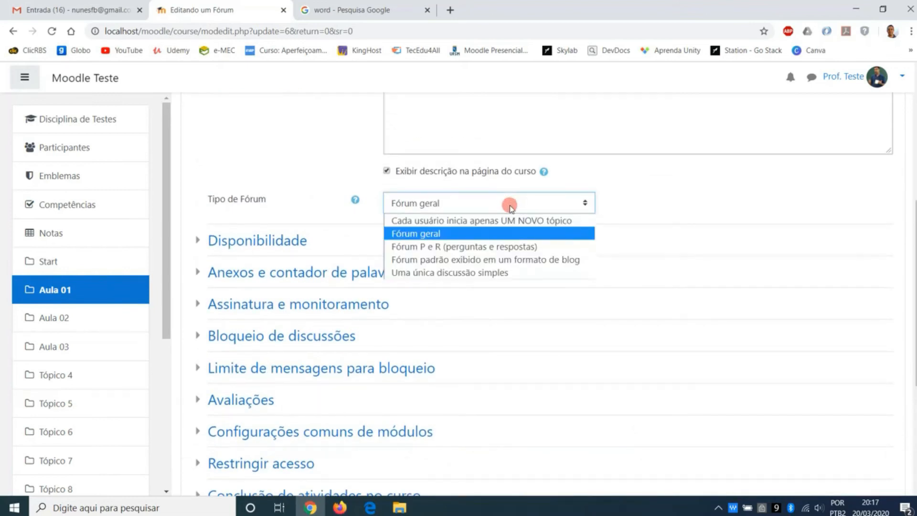
left_click(510, 205)
Look over the remaining forum settings sections, save the forum, and return to its entry in Aula 01.
scroll(518, 263, "down", 2)
scroll(521, 275, "up", 2)
scroll(523, 280, "down", 1)
scroll(523, 277, "down", 4)
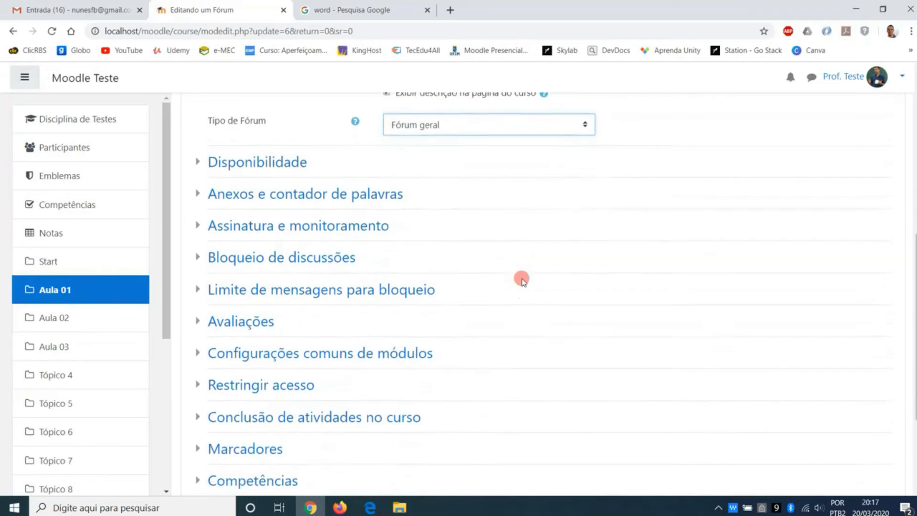
left_click(472, 367)
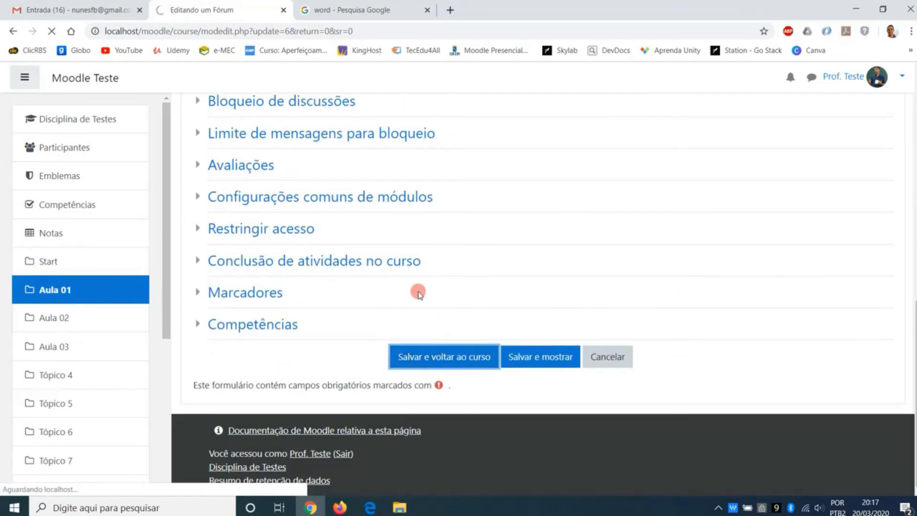
scroll(349, 323, "down", 4)
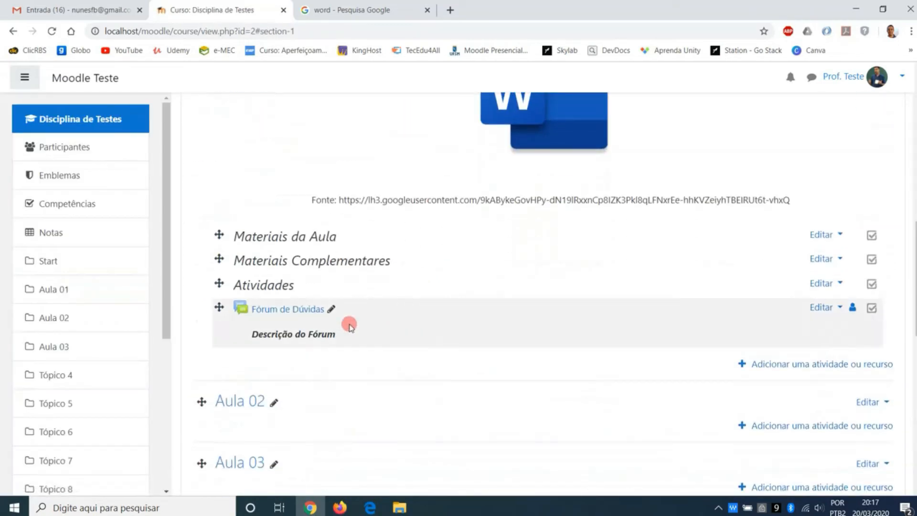
Switch to the student session in Firefox and open Fórum de Dúvidas from Aula 01.
left_click(341, 508)
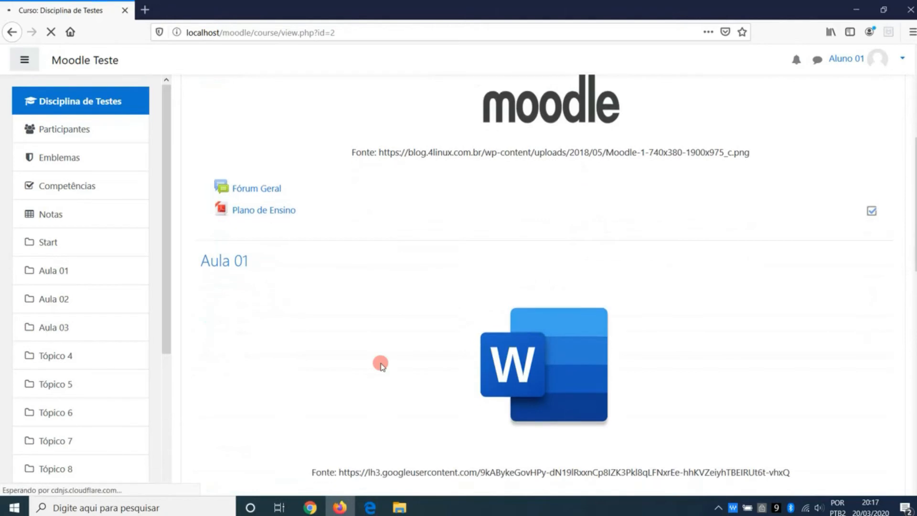
scroll(380, 366, "down", 6)
scroll(385, 340, "up", 10)
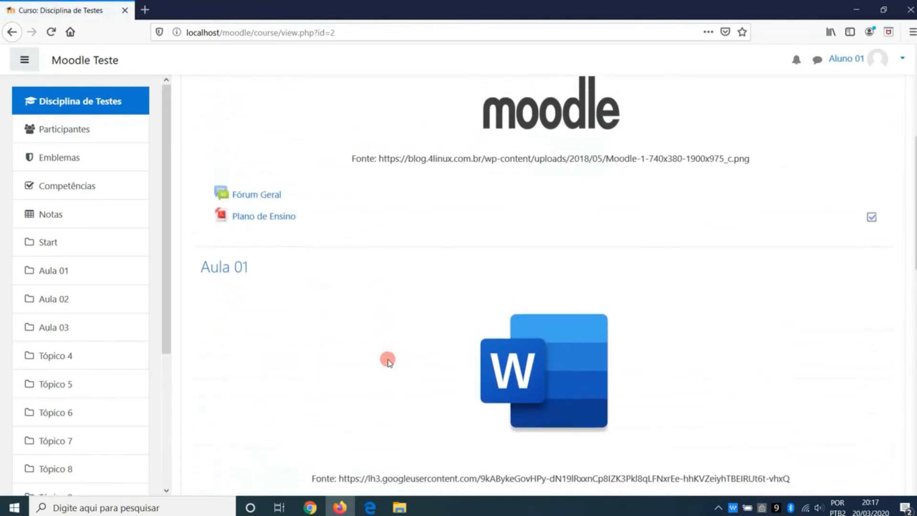
scroll(385, 358, "down", 3)
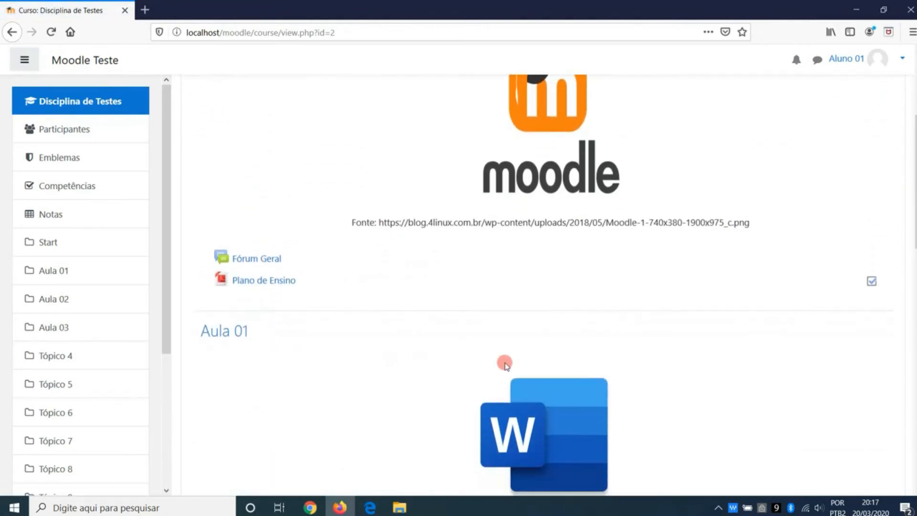
scroll(500, 360, "down", 5)
scroll(468, 359, "up", 1)
left_click(288, 462)
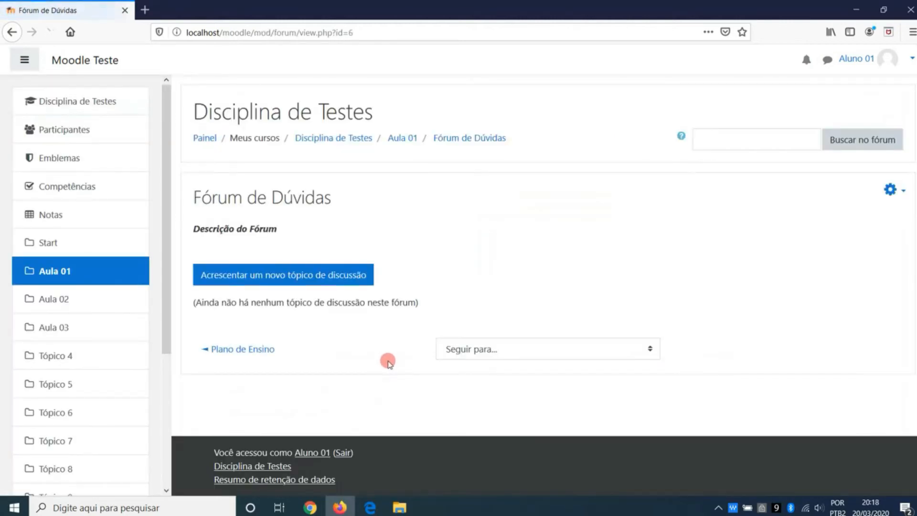
Post a new discussion topic as the student with the subject Teste and the message teste.
left_click(348, 284)
scroll(426, 292, "down", 1)
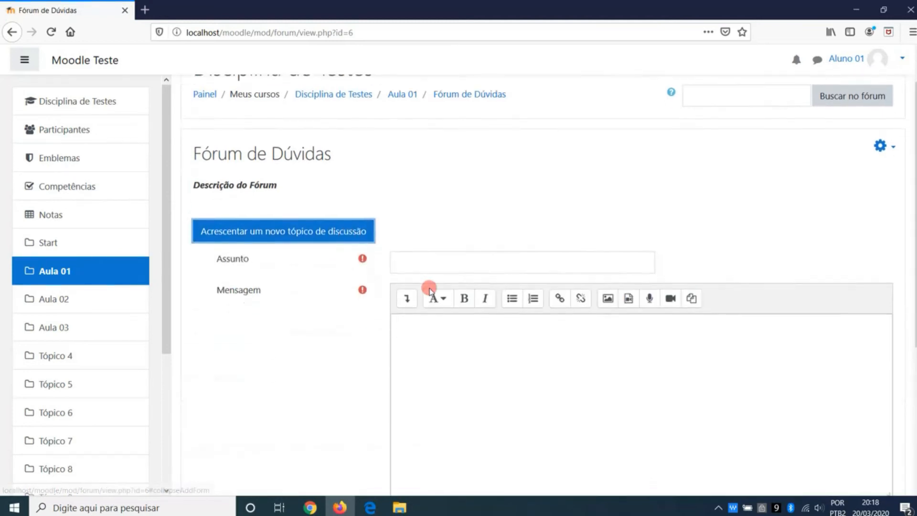
left_click(462, 246)
type("Teste")
left_click(499, 340)
scroll(499, 340, "down", 3)
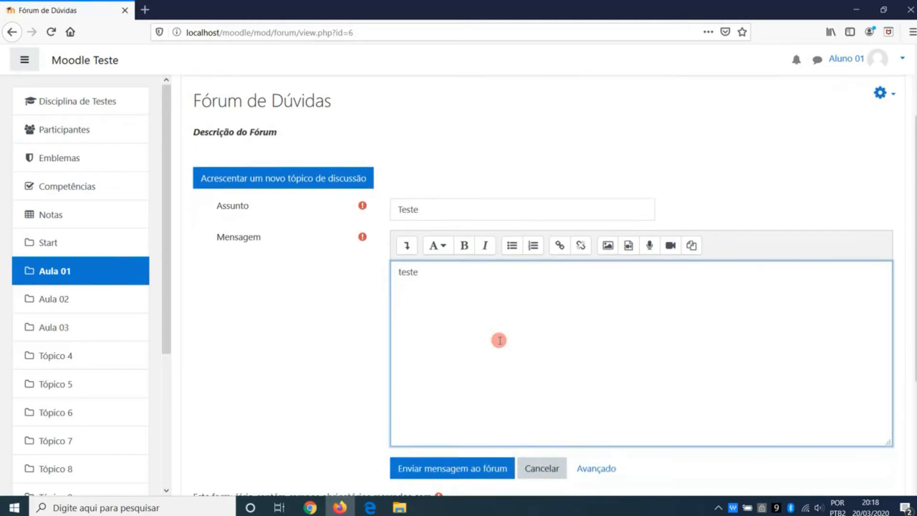
scroll(501, 340, "down", 2)
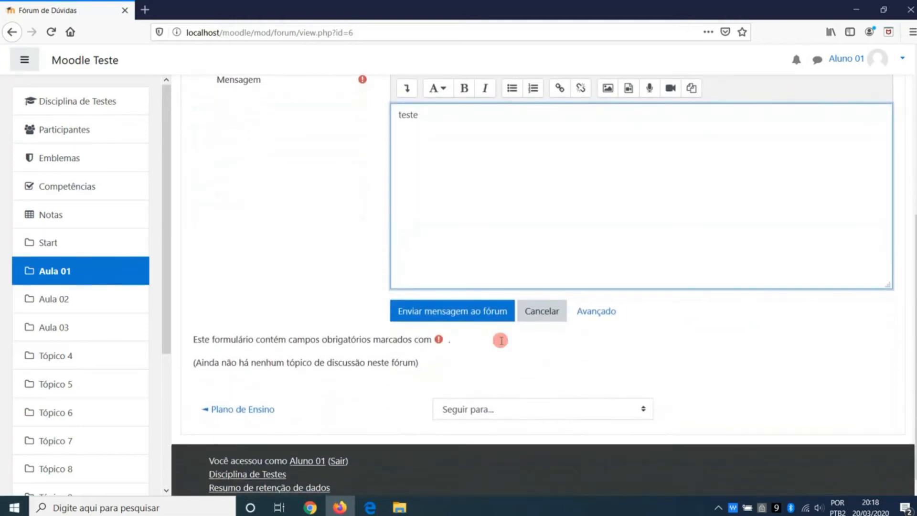
scroll(501, 340, "up", 3)
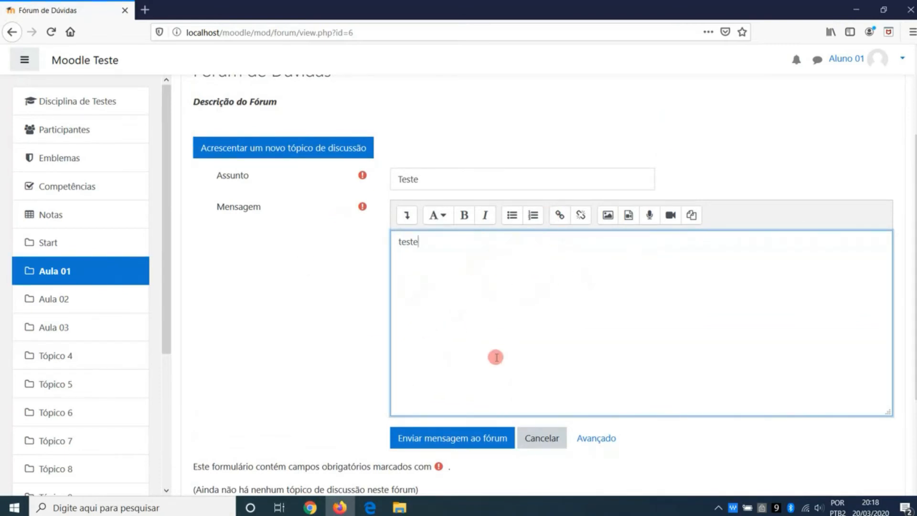
left_click(460, 439)
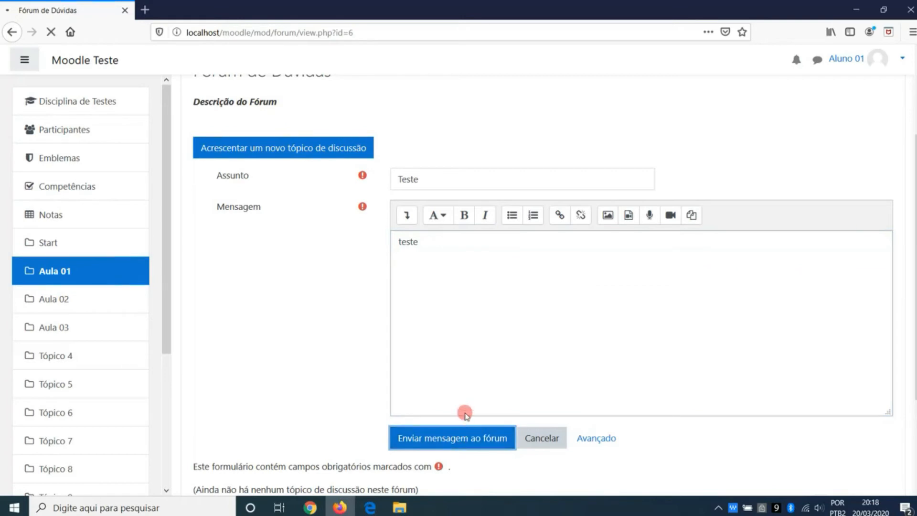
Read the publication notice about editing time and notifications, and examine the topic's entry in the discussion list.
left_click_drag(261, 200, 327, 203)
left_click_drag(275, 223, 463, 218)
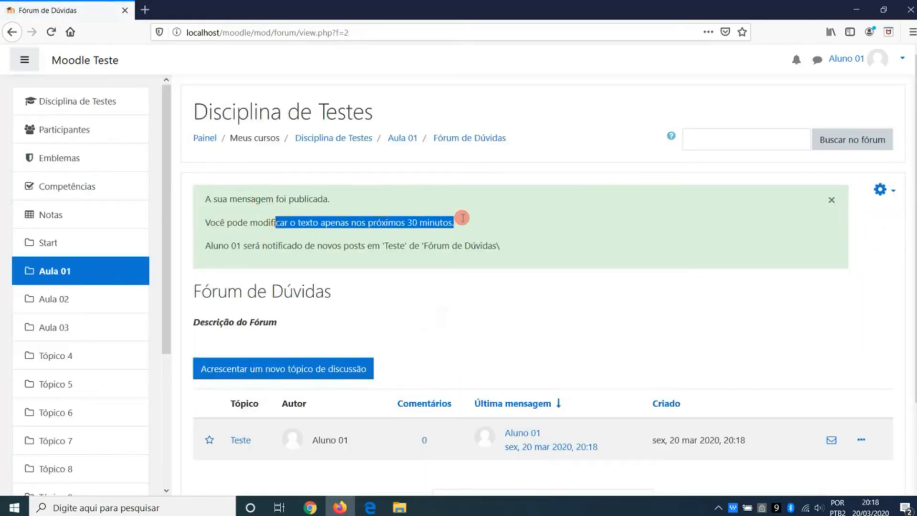
left_click_drag(229, 246, 526, 245)
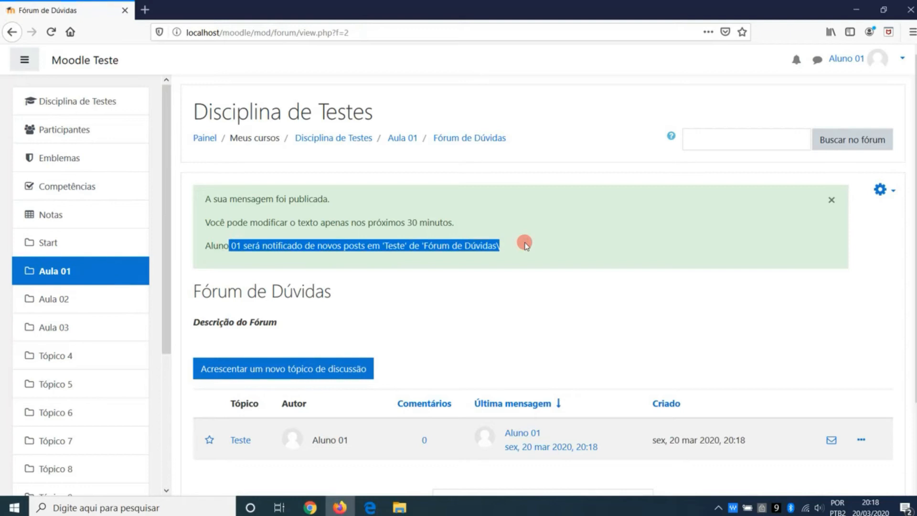
left_click(526, 247)
scroll(524, 268, "down", 3)
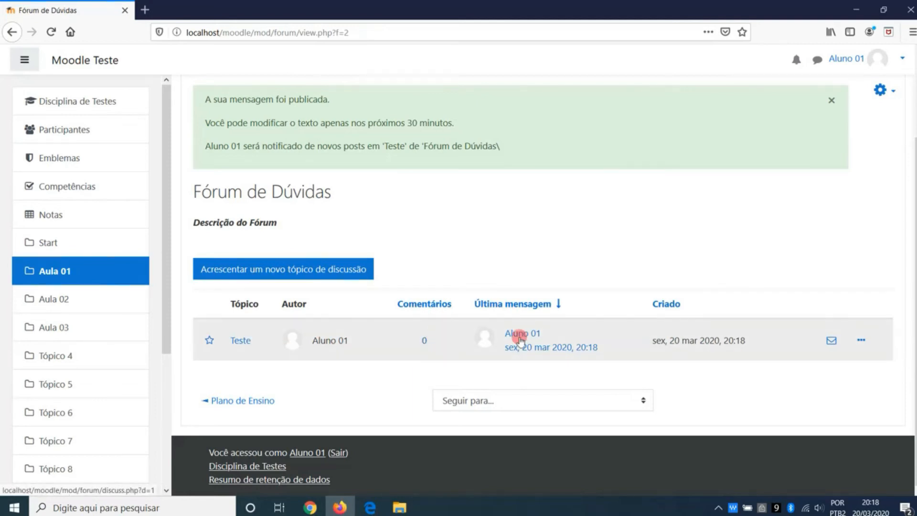
left_click(839, 337)
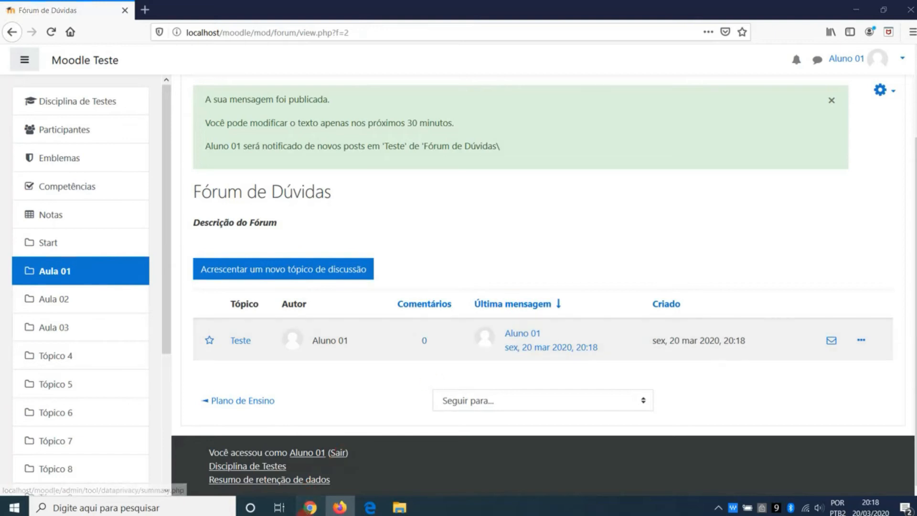
Switch to the teacher session in Chrome, reload the course, and open the Teste topic in Fórum de Dúvidas.
left_click(310, 507)
left_click(51, 31)
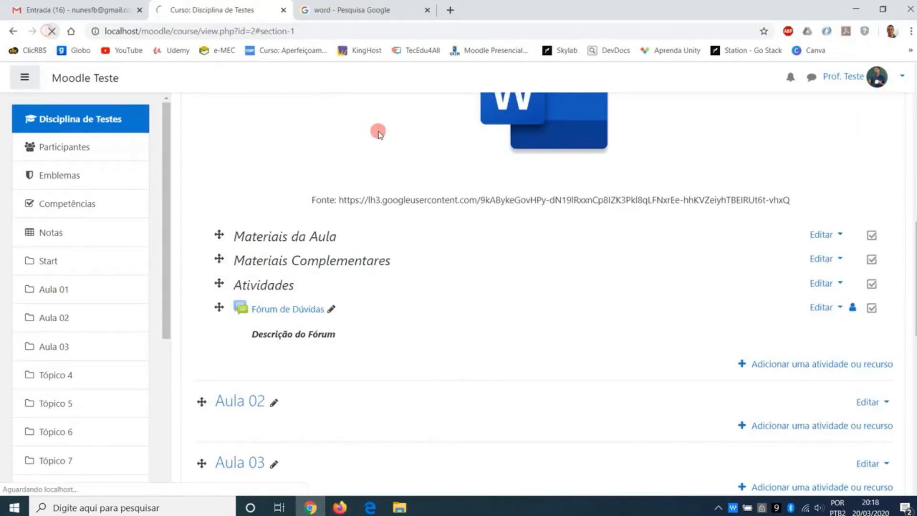
left_click(296, 429)
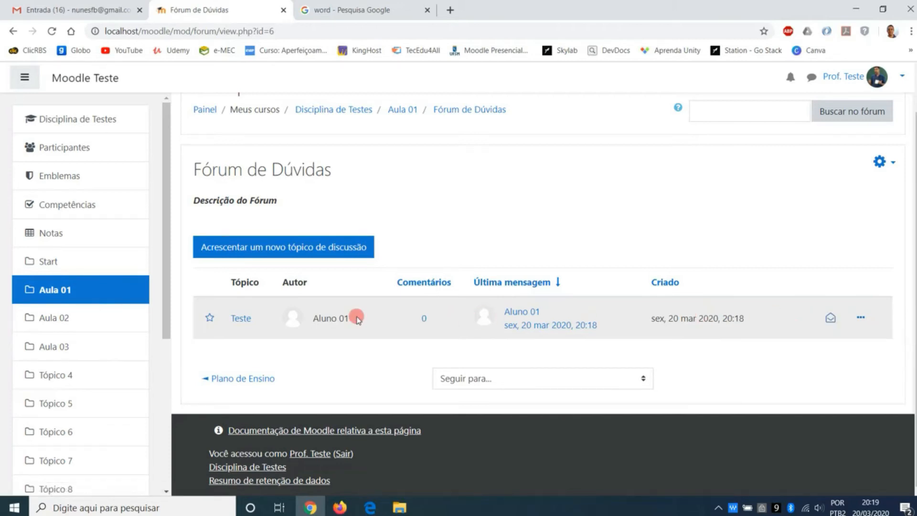
left_click(243, 322)
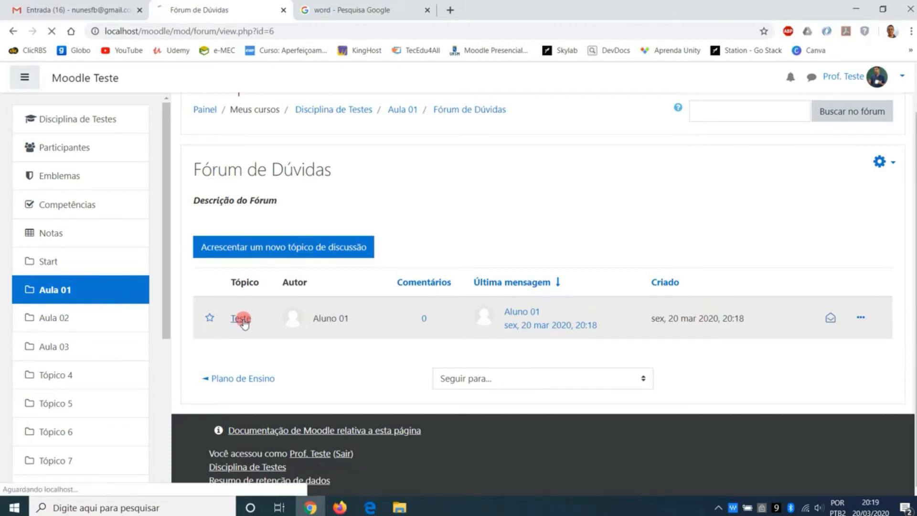
scroll(449, 313, "down", 1)
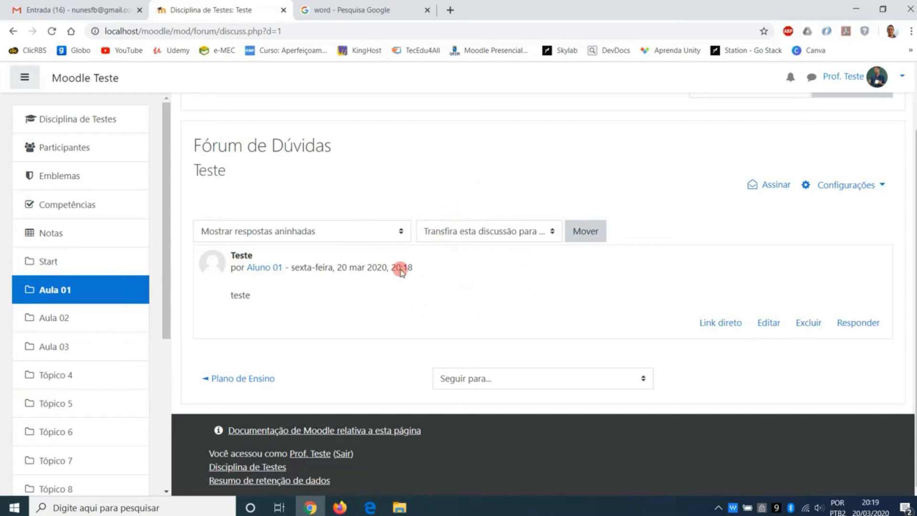
Reply to the student's Teste message with the text resposta, send it, and view the published reply.
left_click(856, 325)
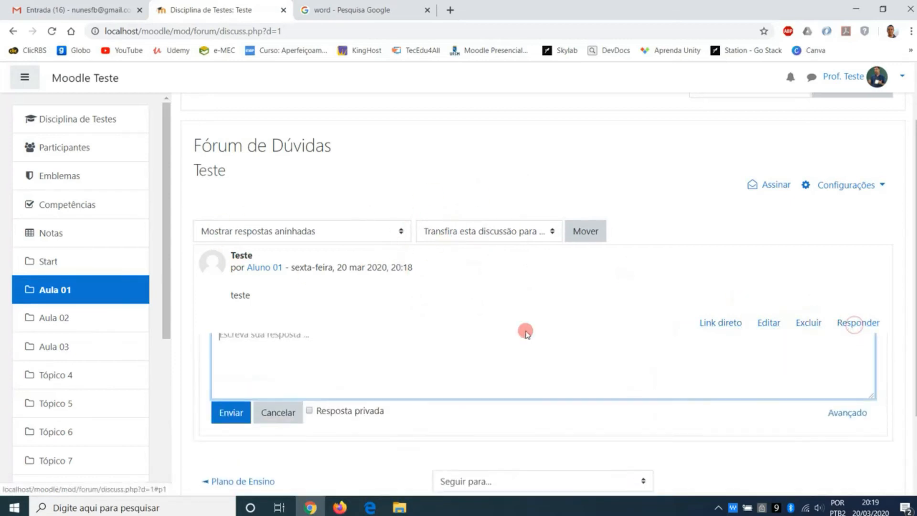
type("resposta")
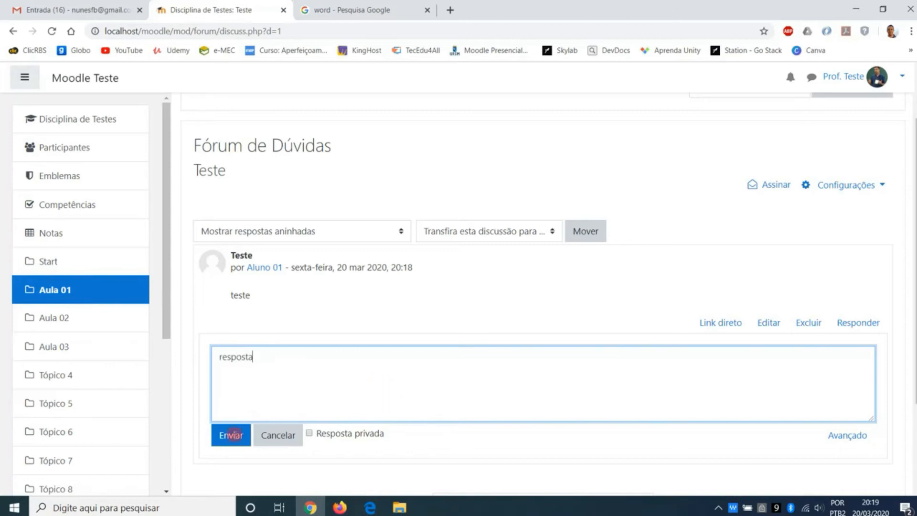
left_click(232, 436)
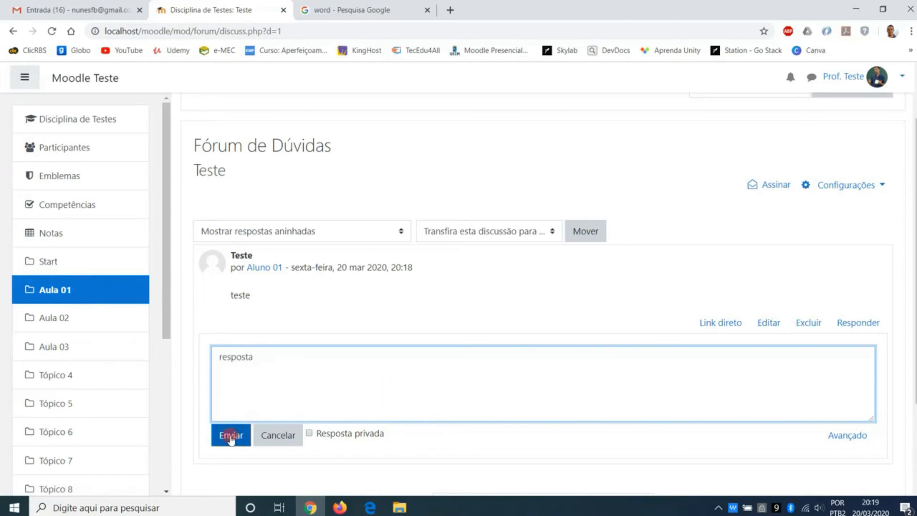
left_click(231, 436)
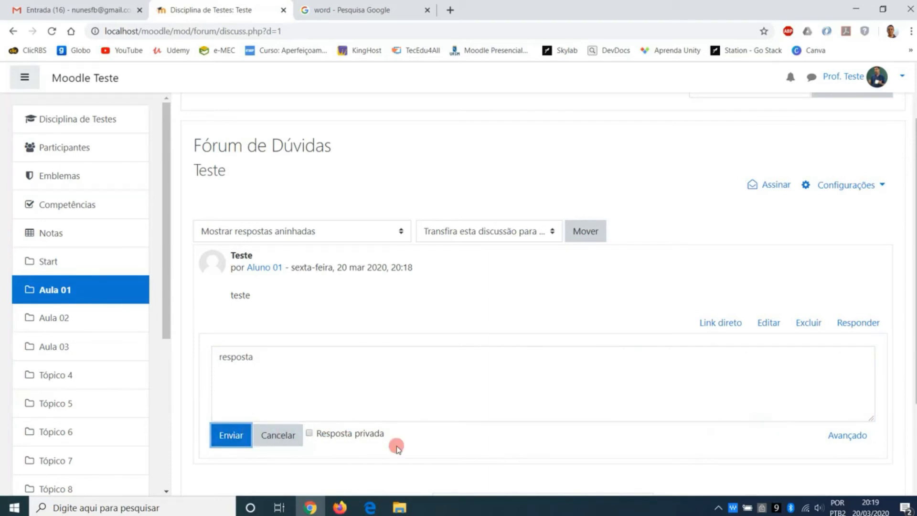
left_click(221, 436)
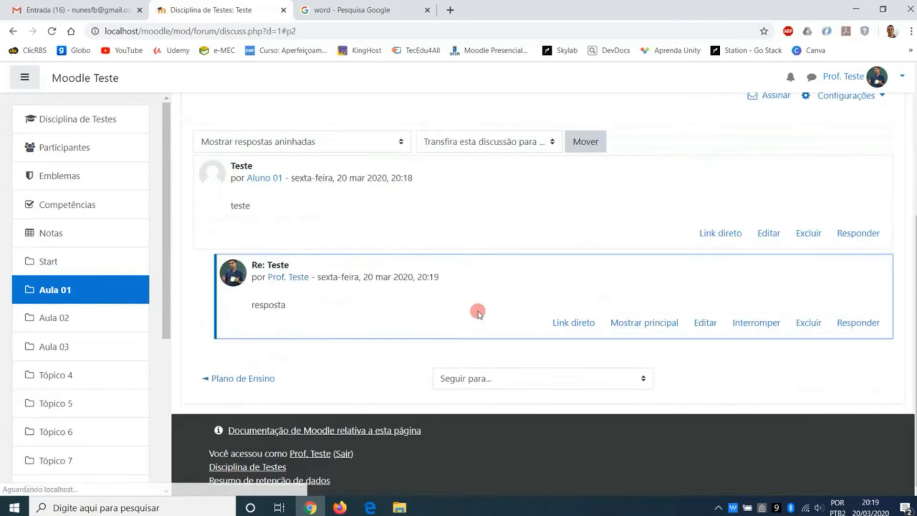
scroll(409, 197, "up", 5)
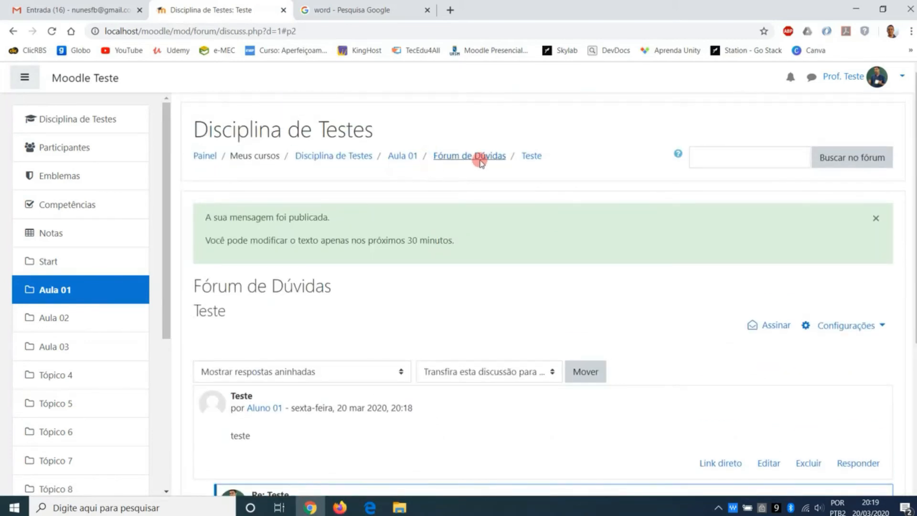
Reopen the Teste topic, review the student's message with the teacher's reply, and return to the Fórum de Dúvidas discussion list.
left_click(536, 158)
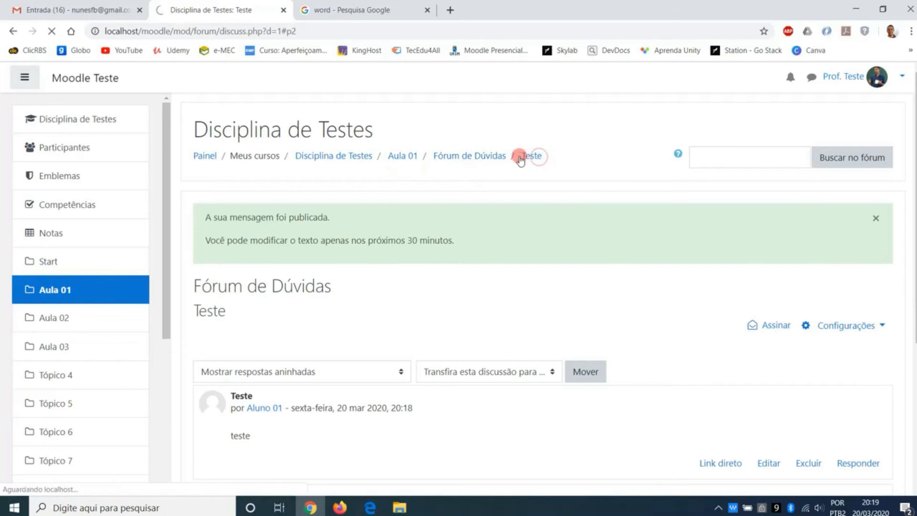
scroll(495, 160, "down", 2)
scroll(495, 160, "down", 2)
scroll(424, 258, "up", 4)
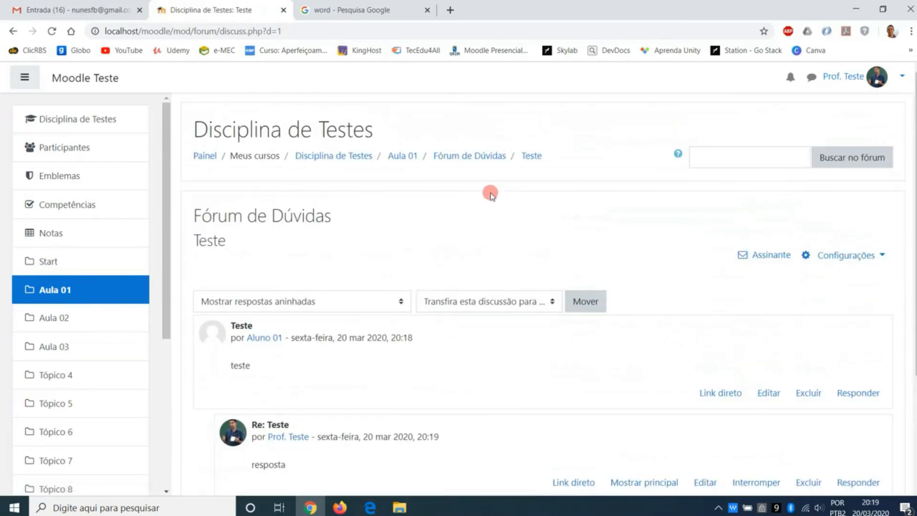
left_click(480, 158)
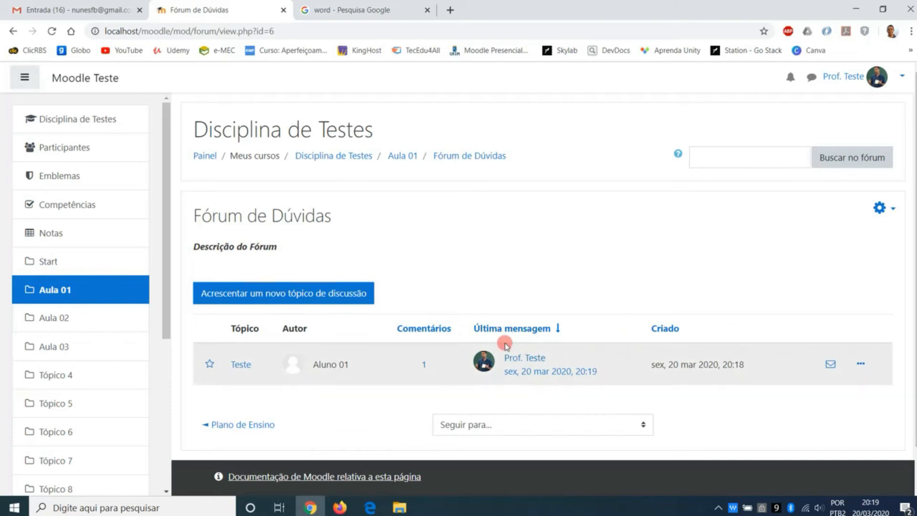
Switch to the student session in Firefox, reload Fórum de Dúvidas, and read the teacher's reply in the Teste topic.
left_click(340, 507)
left_click(51, 32)
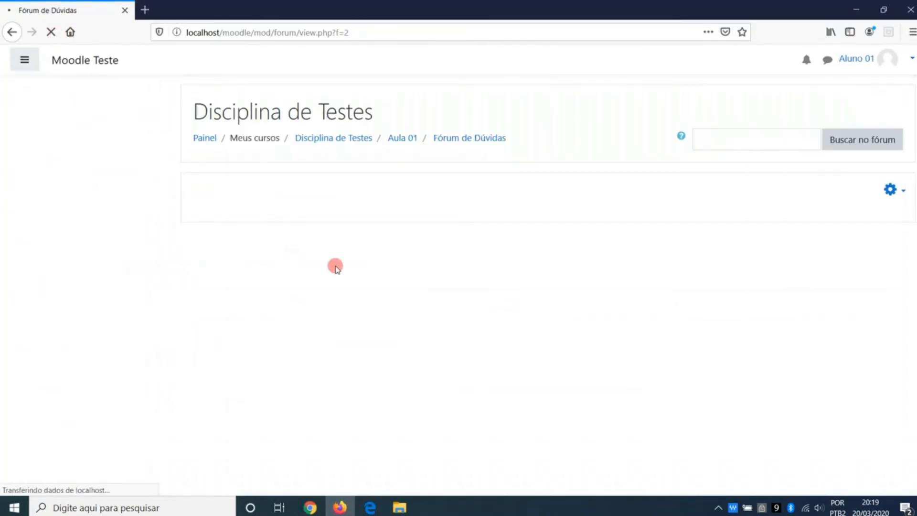
left_click(241, 343)
scroll(348, 344, "down", 2)
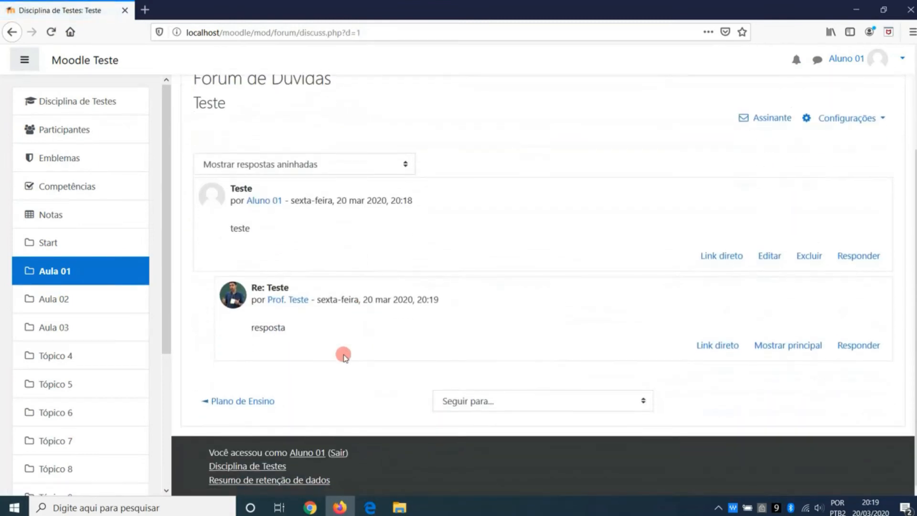
Switch back to the teacher session in Chrome, return to Aula 01, and start adding a new Fórum activity there.
key("alt+Tab")
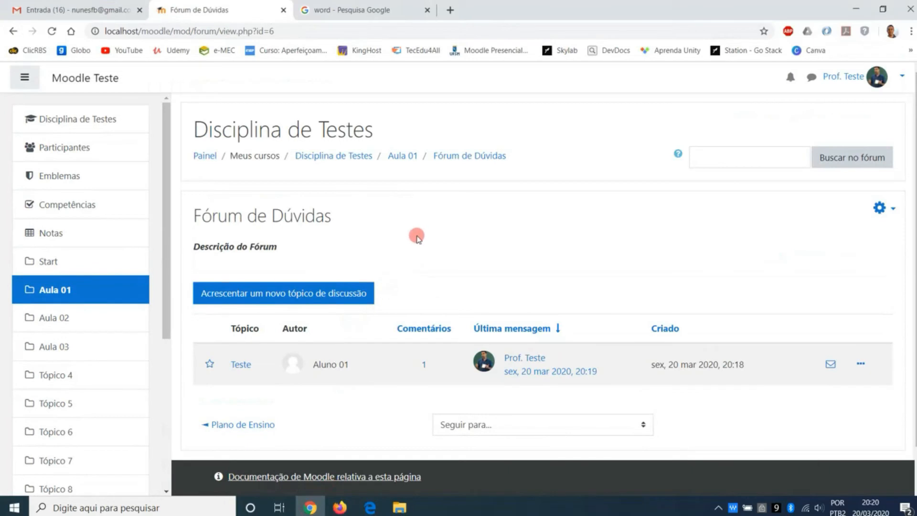
left_click(395, 153)
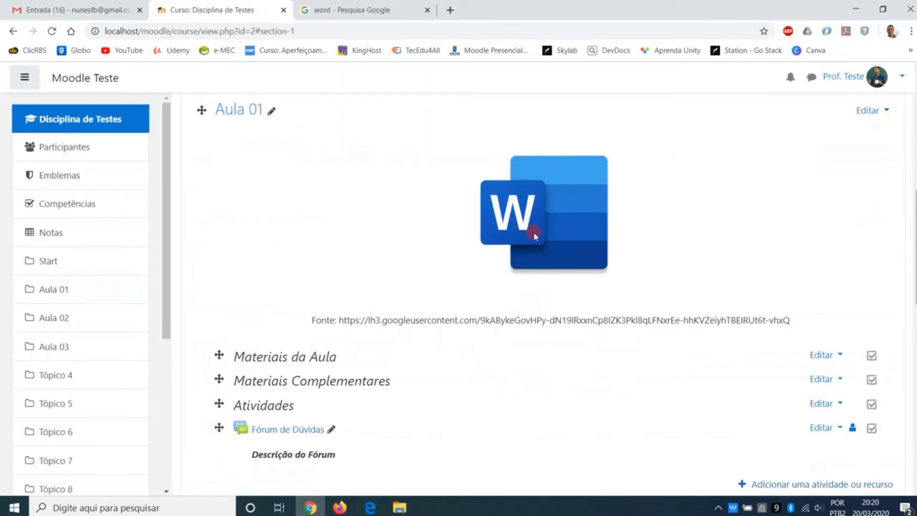
scroll(535, 234, "down", 1)
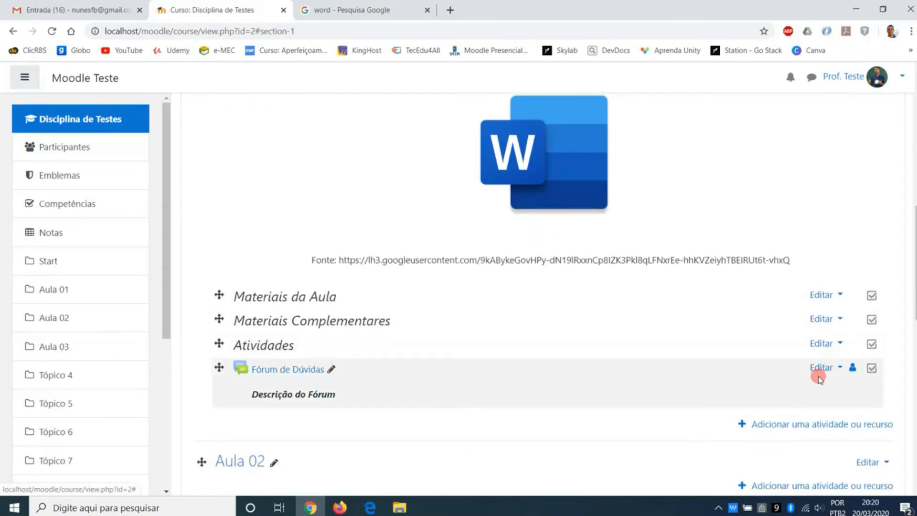
left_click(810, 424)
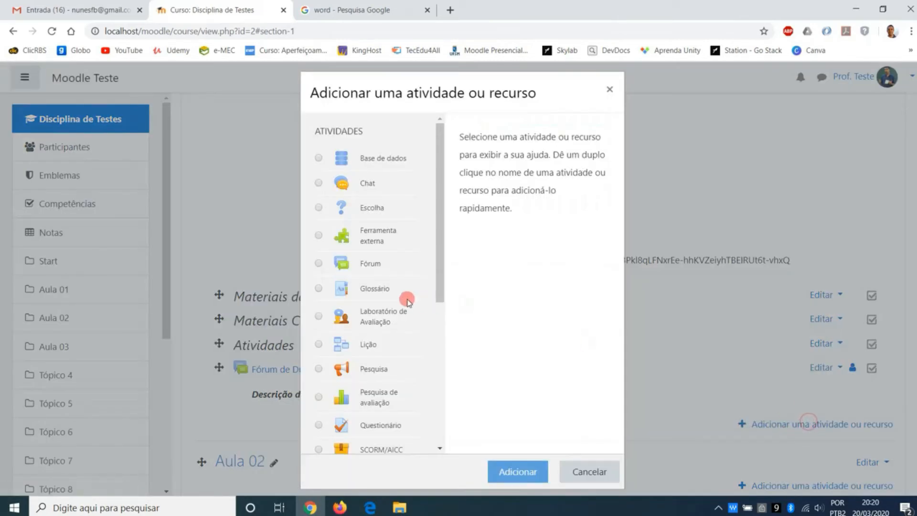
double_click(362, 266)
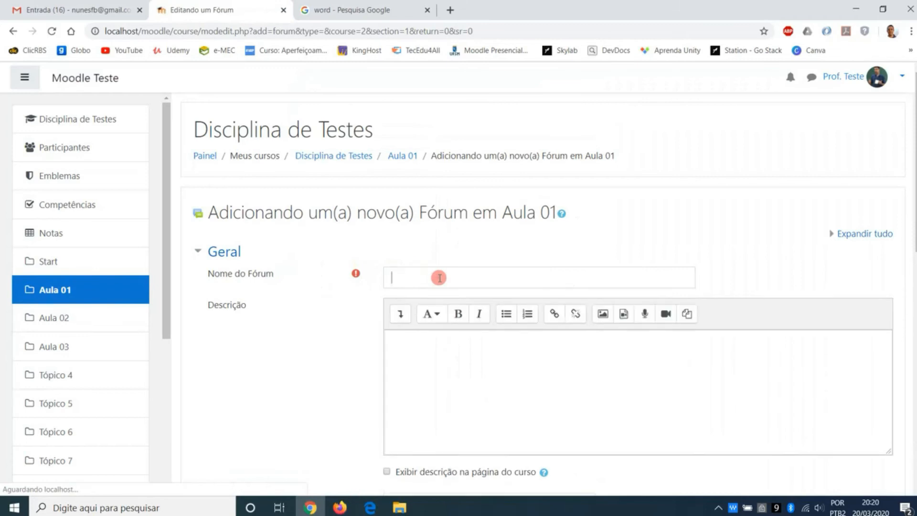
Name the new forum Teste and enter the description Teste formatted in italics.
left_click(439, 277)
type("Teste")
scroll(464, 286, "down", 3)
left_click(489, 304)
type("Teste")
double_click(440, 222)
left_click(478, 191)
Examine the available forum types and compare them with the student's view of Fórum de Dúvidas in Firefox, returning to the form in Chrome.
scroll(494, 269, "down", 3)
left_click(523, 264)
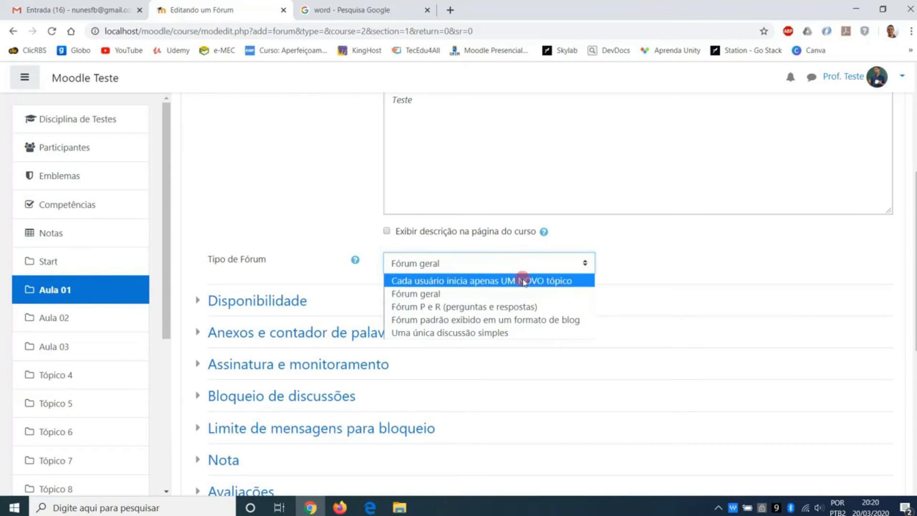
left_click(328, 507)
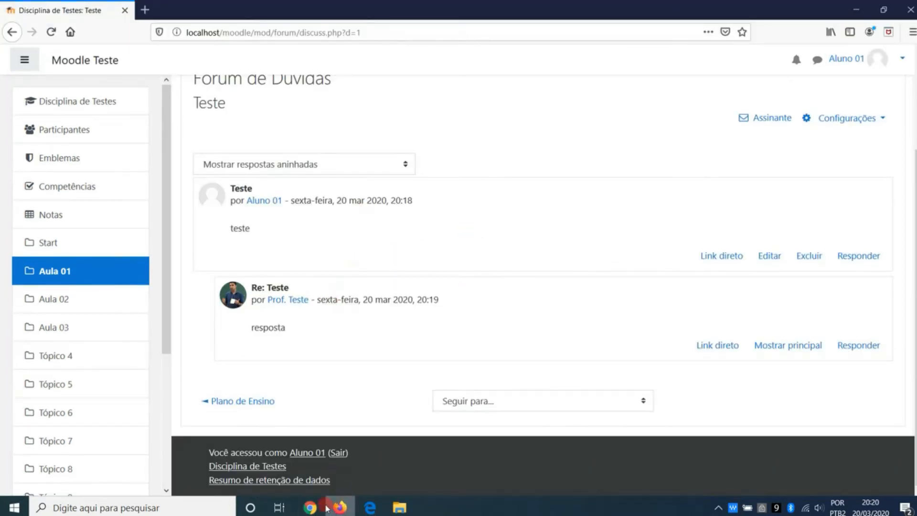
left_click(310, 508)
left_click(487, 268)
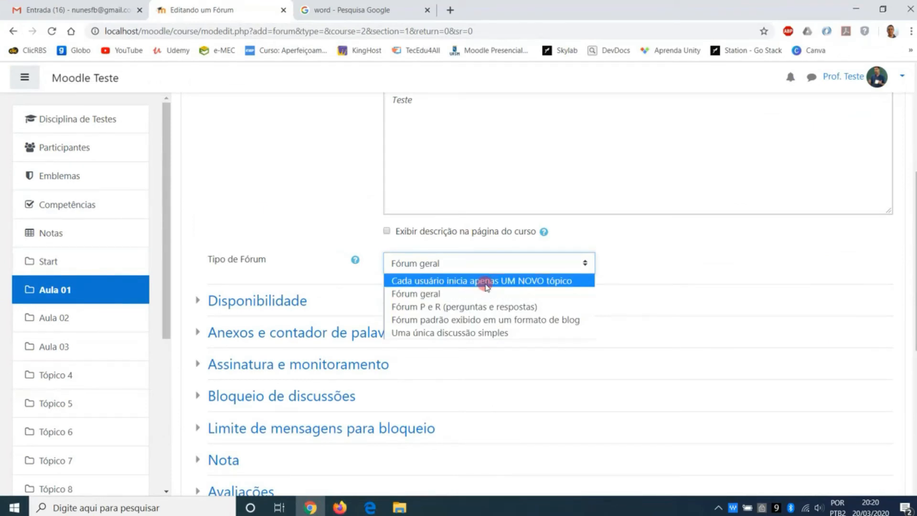
left_click(339, 508)
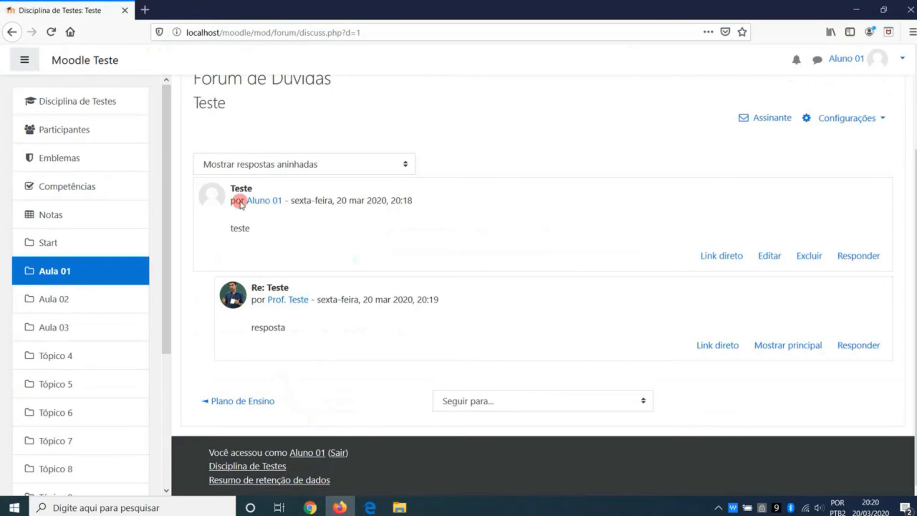
scroll(458, 164, "up", 3)
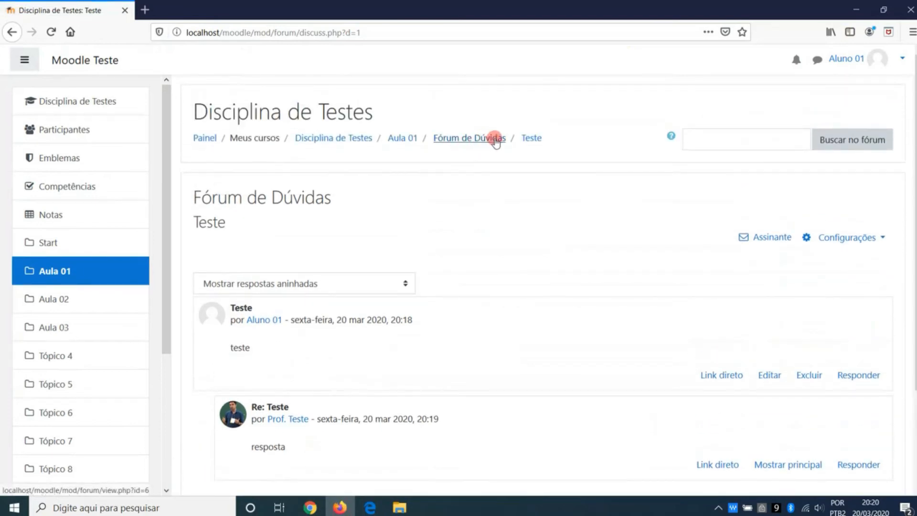
left_click(475, 138)
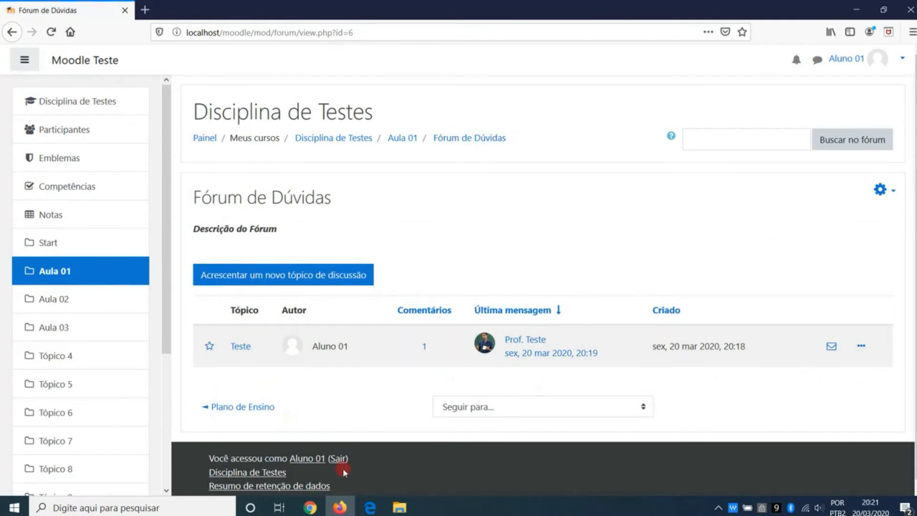
left_click(311, 508)
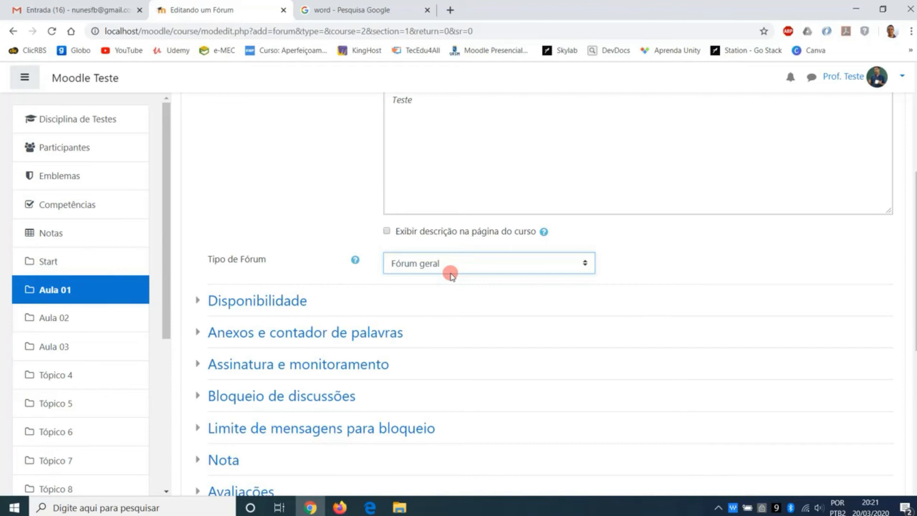
Set the forum type to Uma única discussão simples and replace the description with Vamos debater sobre o Word.
left_click(451, 275)
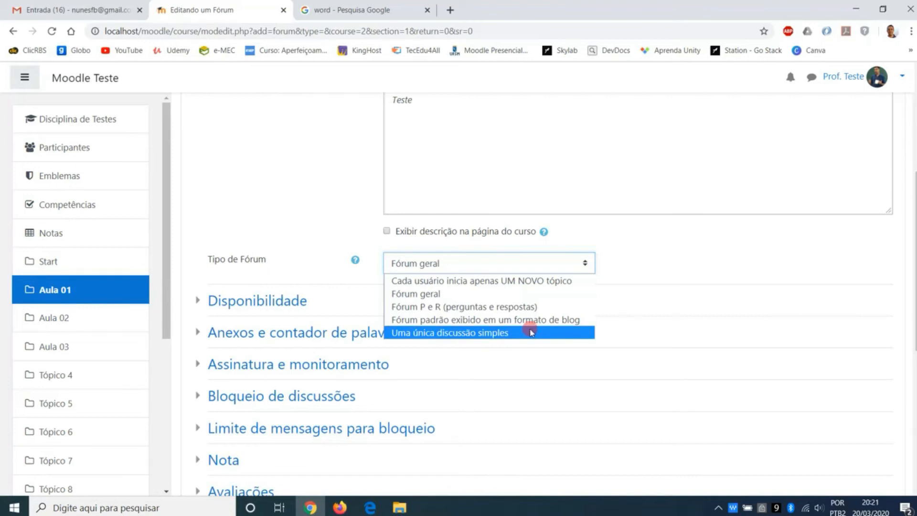
left_click(534, 332)
scroll(528, 328, "up", 3)
double_click(403, 280)
type("Vamos debater ")
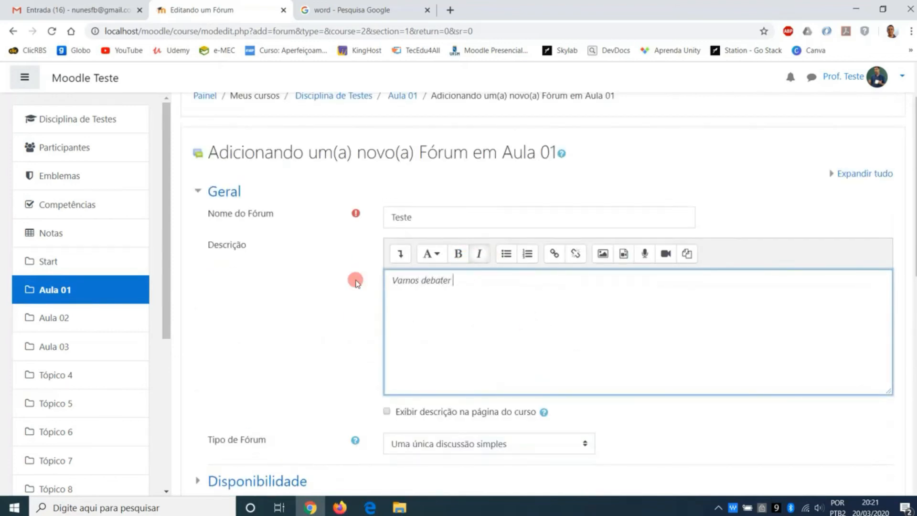
type("sobre o Word")
Enable Data de entrega and Data limite under Disponibilidade, and set the month of Data limite to abril.
scroll(396, 264, "down", 3)
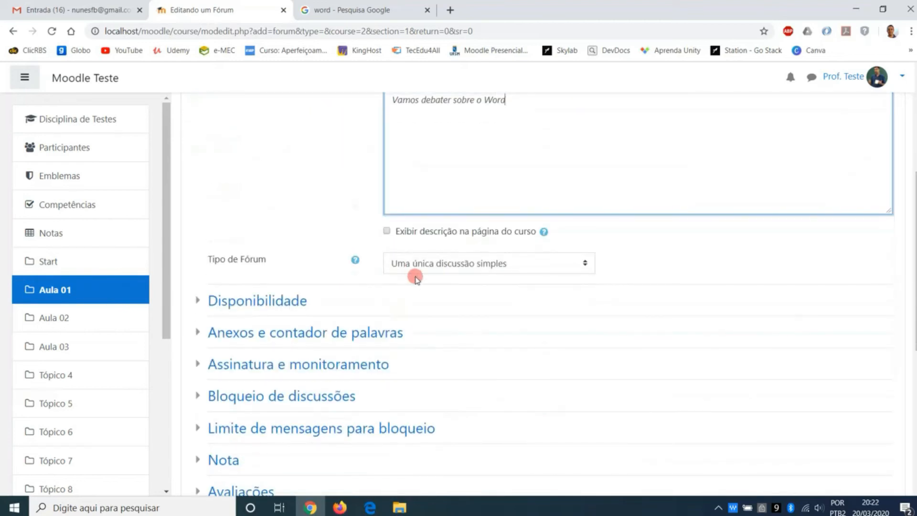
left_click(292, 301)
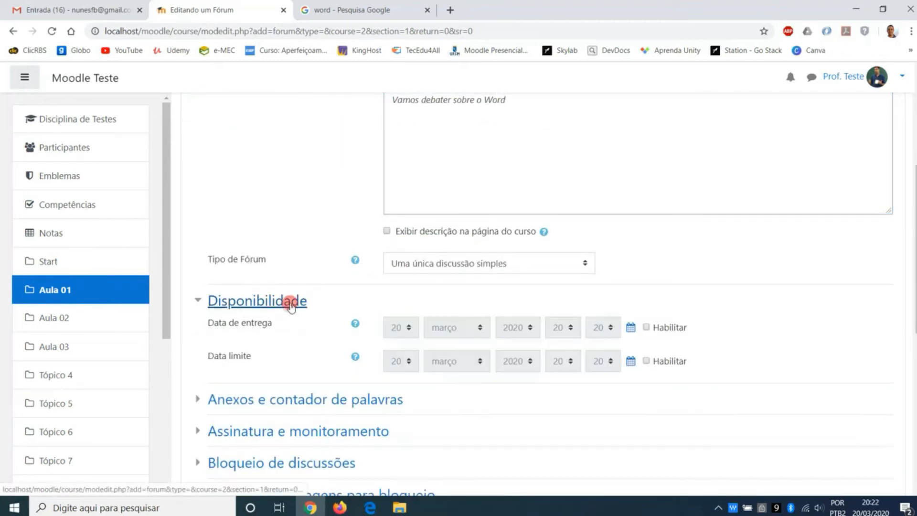
scroll(291, 306, "down", 1)
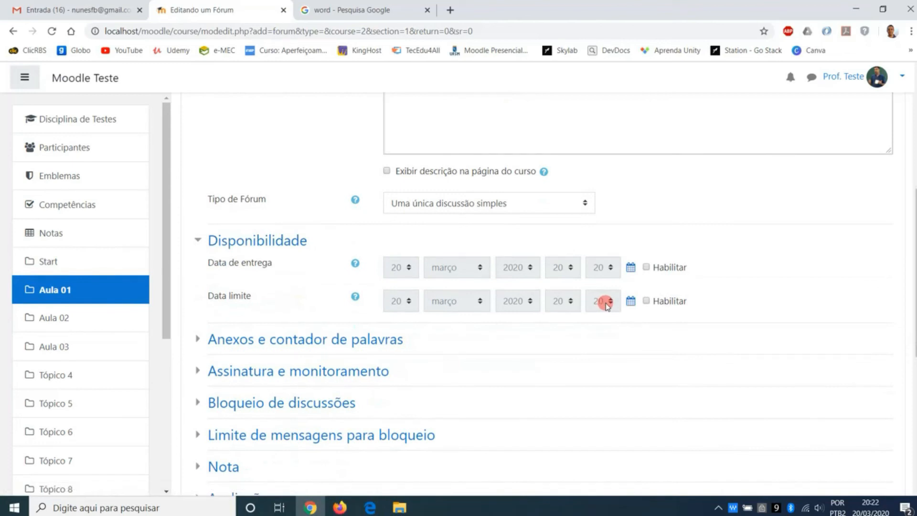
left_click(648, 266)
left_click(662, 297)
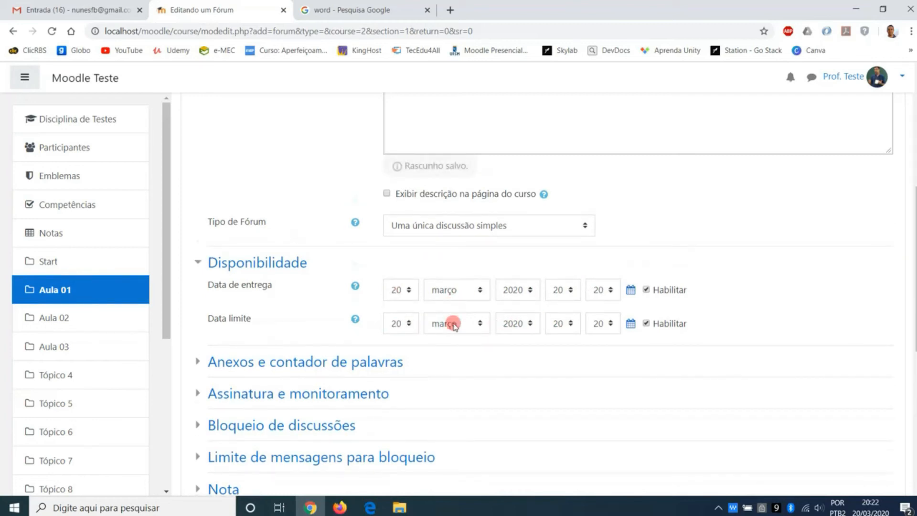
left_click(452, 323)
left_click(453, 378)
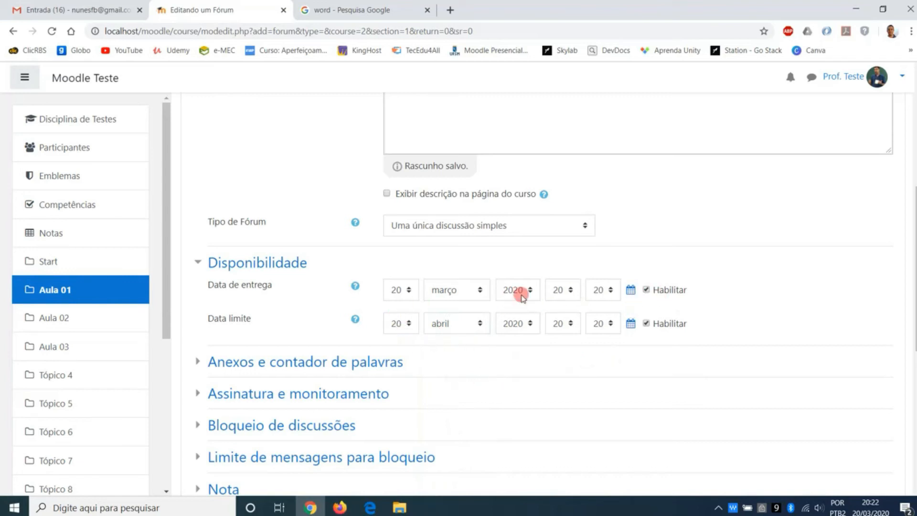
Expand Assinatura e monitoramento and review the choices offered for Modo de assinatura.
scroll(598, 313, "down", 1)
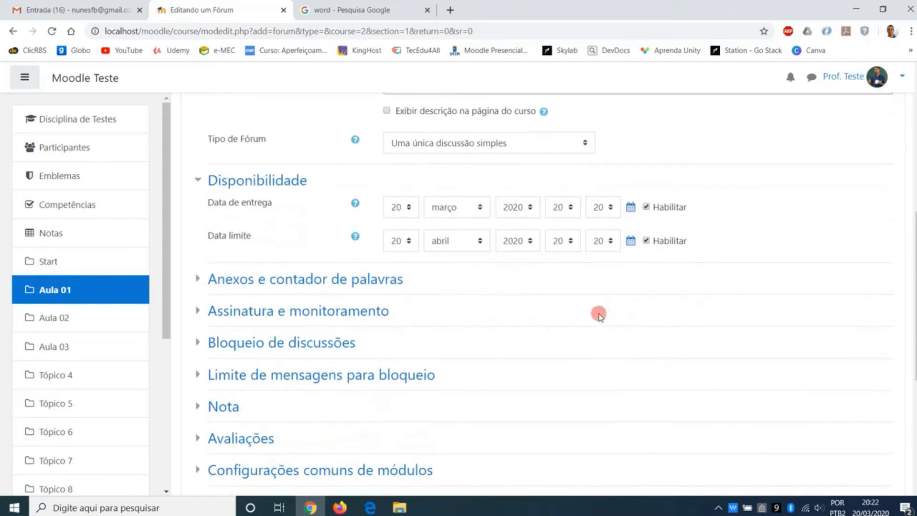
scroll(545, 310, "down", 1)
scroll(543, 309, "down", 1)
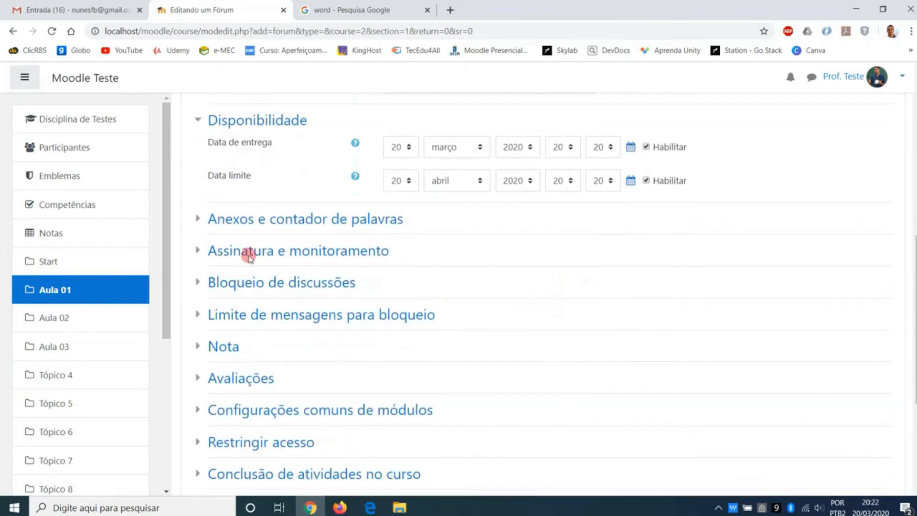
left_click(199, 251)
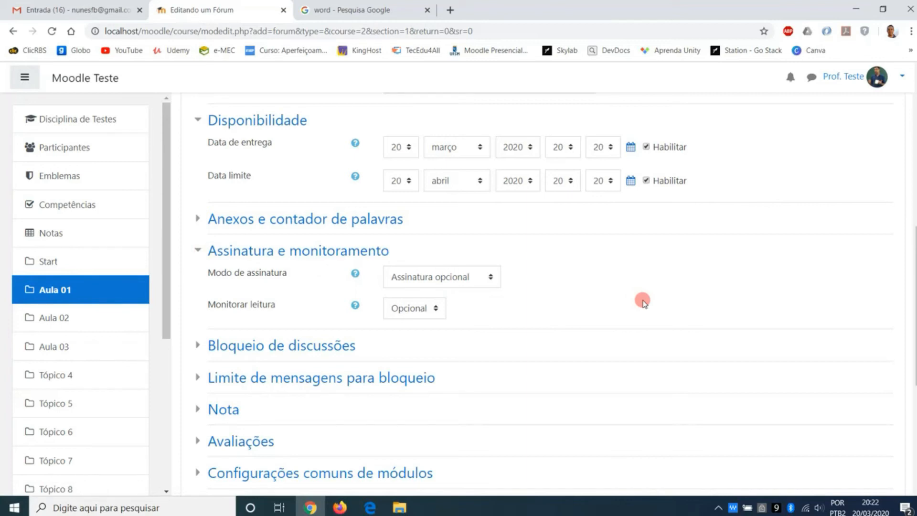
left_click(491, 282)
left_click(499, 293)
left_click(541, 290)
Check the Teste topic's subscription control in the student session in Firefox, and return to the forum form in Chrome.
left_click(339, 507)
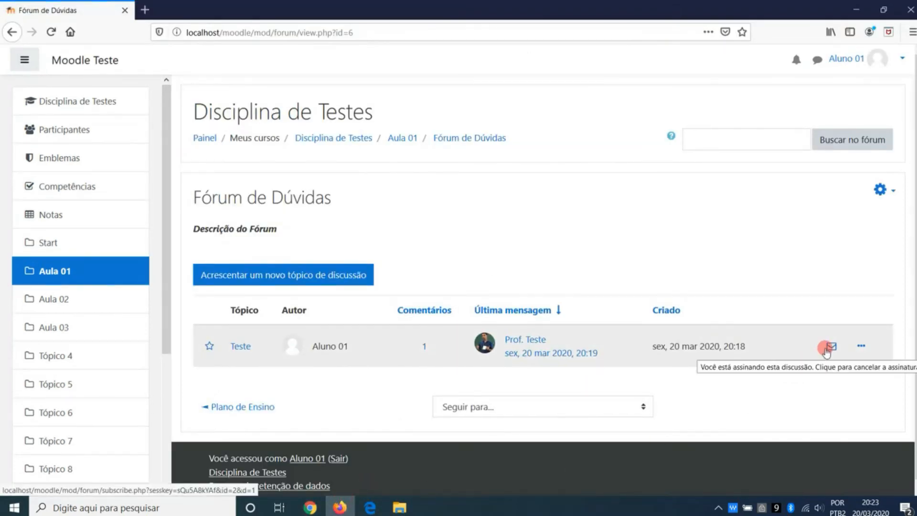
left_click(830, 342)
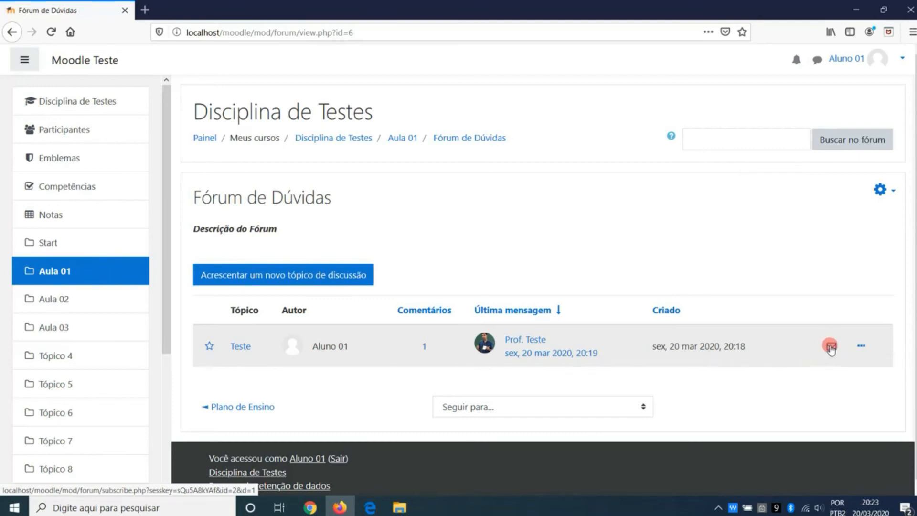
left_click(310, 507)
Set Modo de assinatura of the new forum to Assinatura forçada.
left_click(441, 291)
left_click(444, 277)
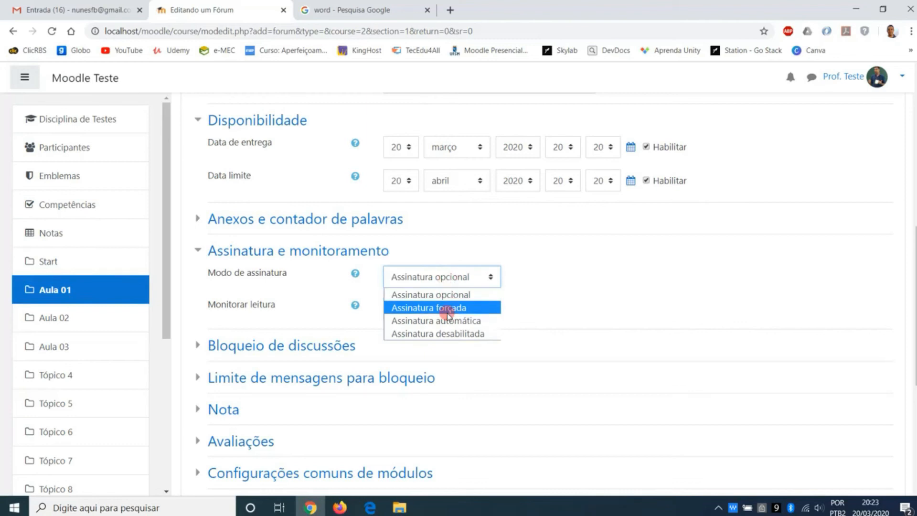
left_click(449, 309)
Read the help text on the four types of Modo de assinatura and reopen its list of choices.
left_click(461, 281)
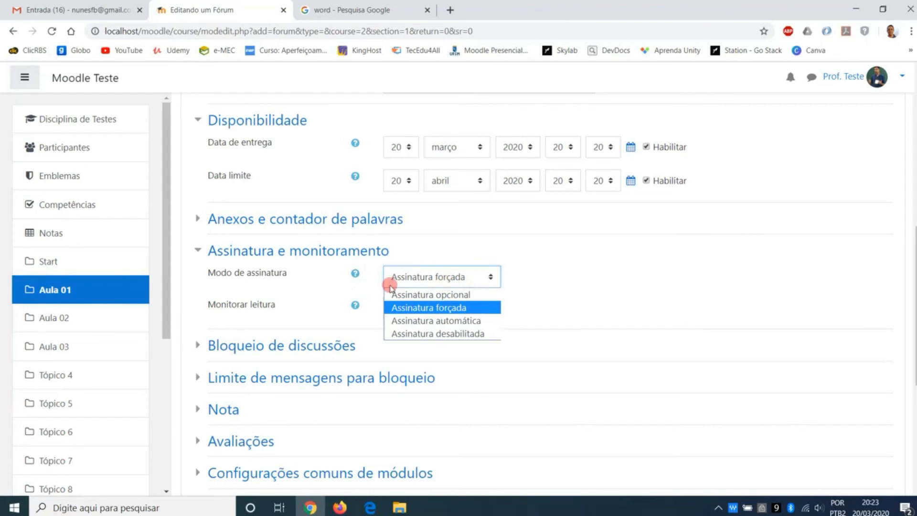
left_click(355, 275)
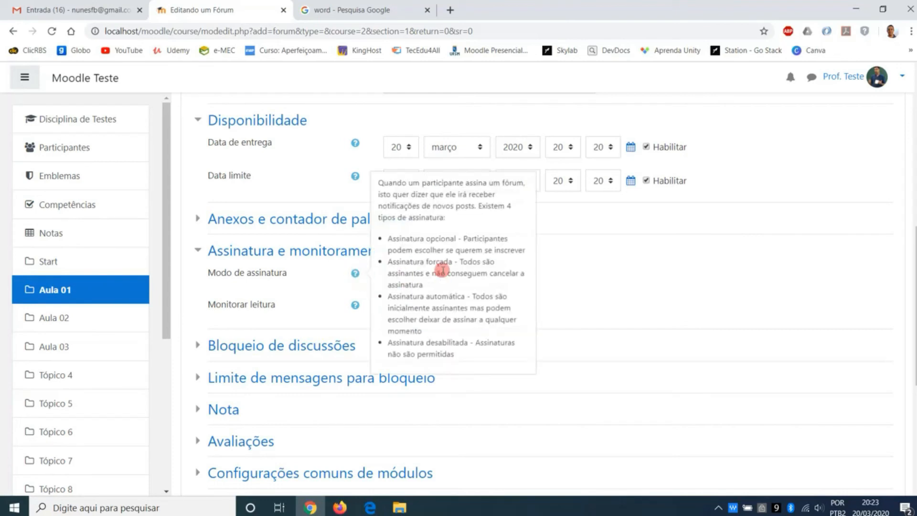
left_click_drag(425, 250, 528, 250)
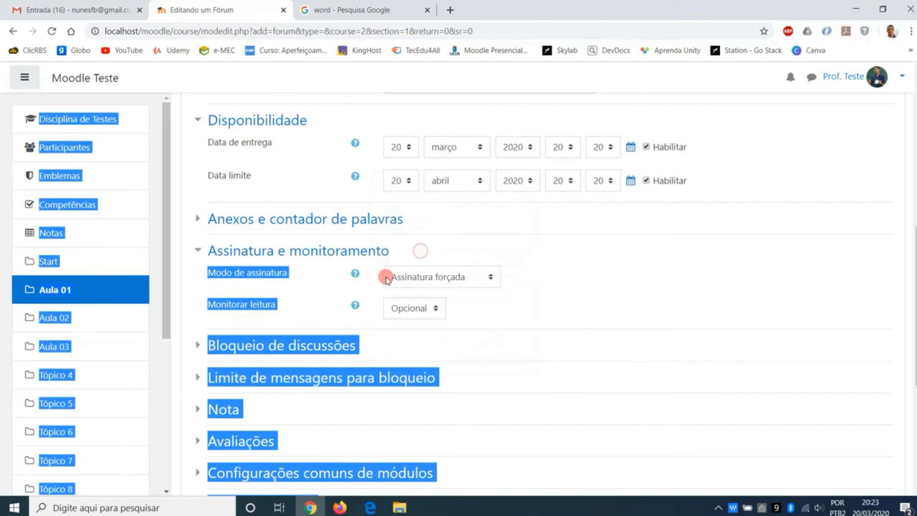
left_click(355, 273)
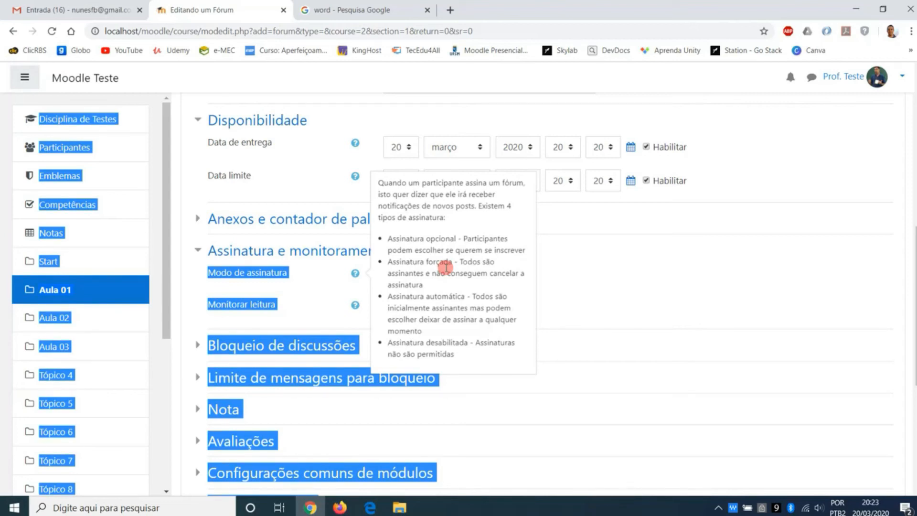
left_click(445, 266)
left_click(445, 272)
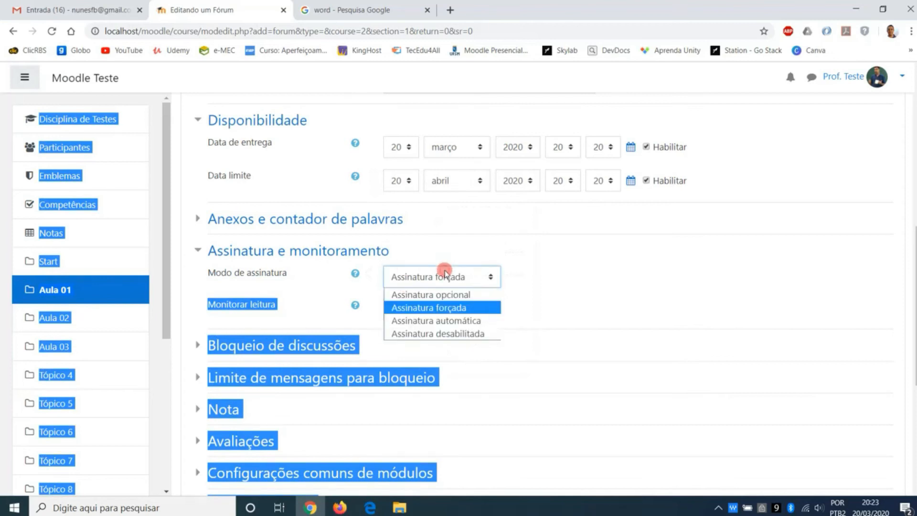
Read the help texts on Monitorar leitura and Modo de assinatura, check the student's Fórum de Dúvidas in Firefox, and return to the form in Chrome.
left_click(354, 304)
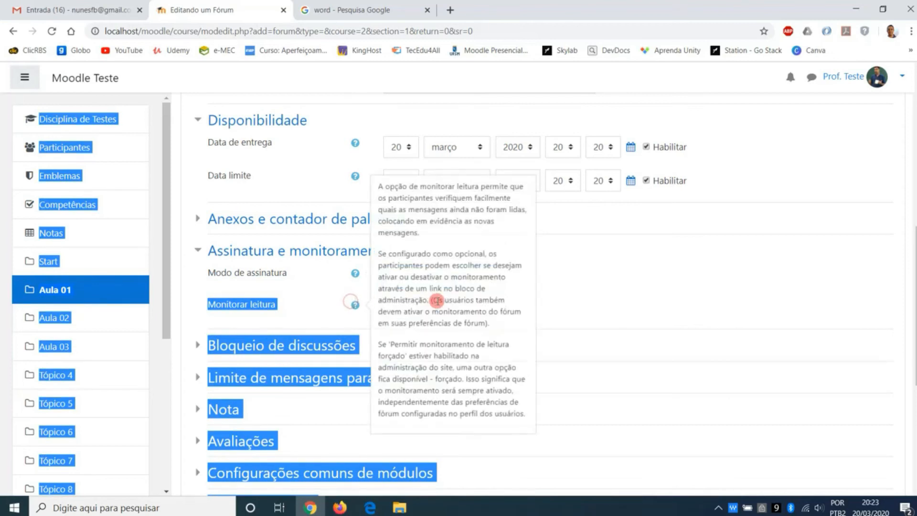
left_click(355, 273)
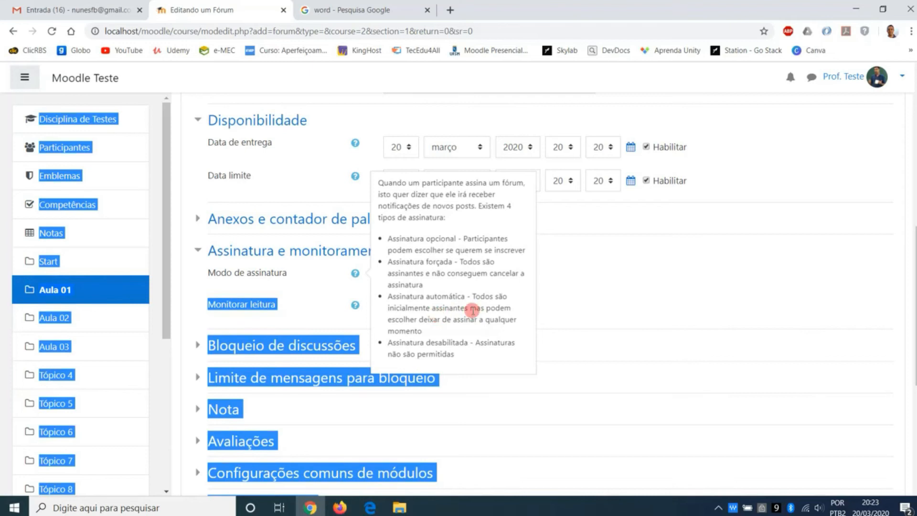
left_click(341, 507)
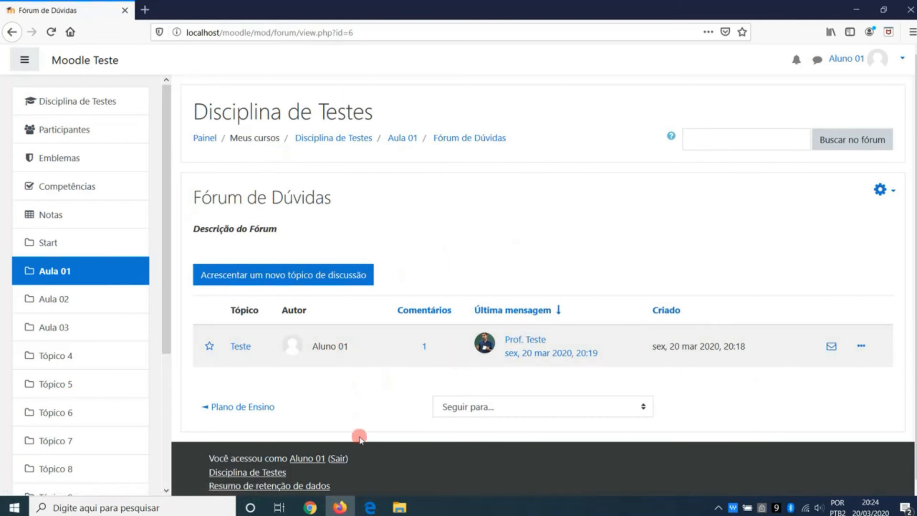
left_click(308, 509)
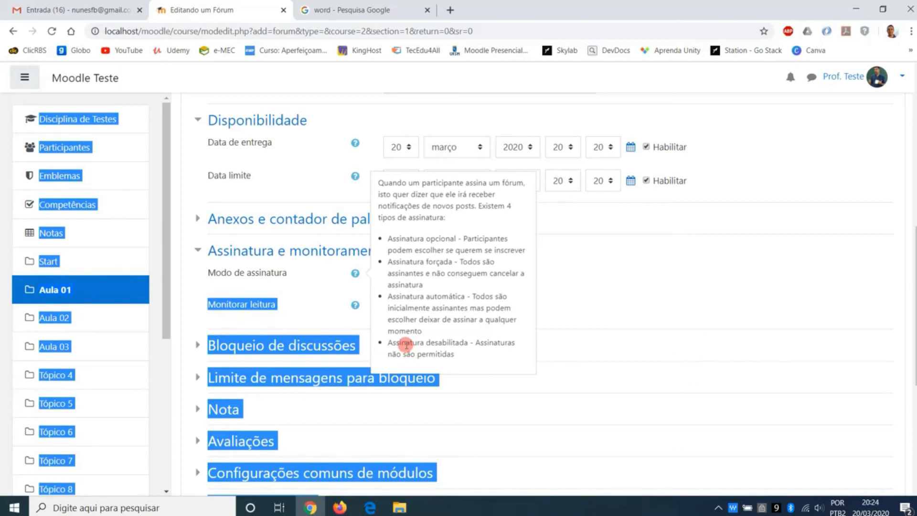
Close the help text and choose Assinatura forçada as the forum's Modo de assinatura.
left_click(592, 366)
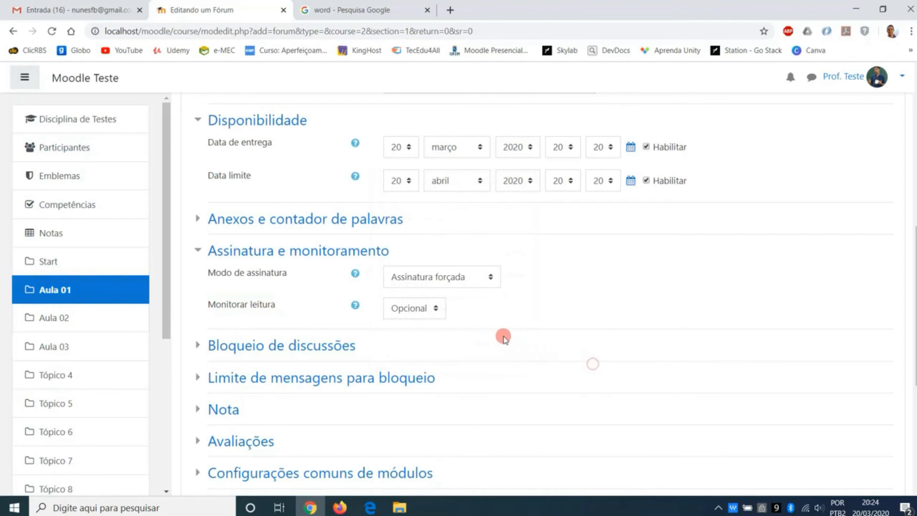
left_click(475, 287)
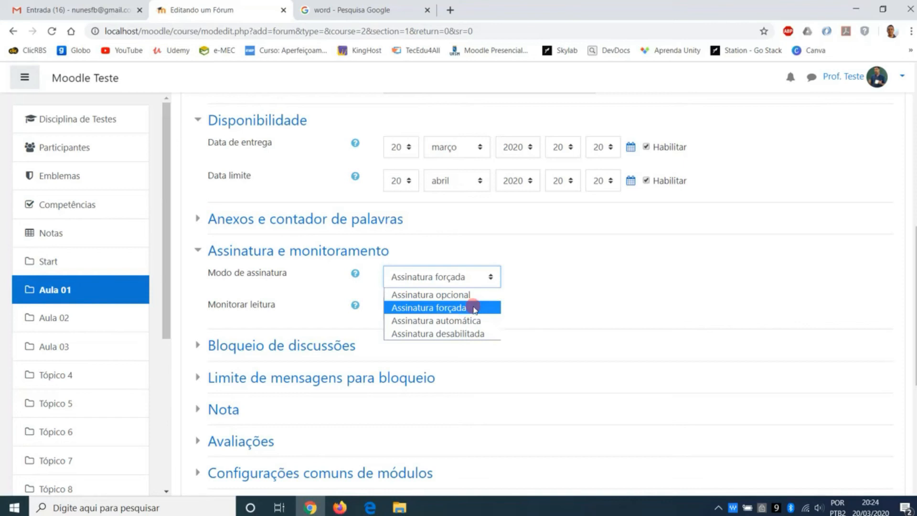
left_click(476, 309)
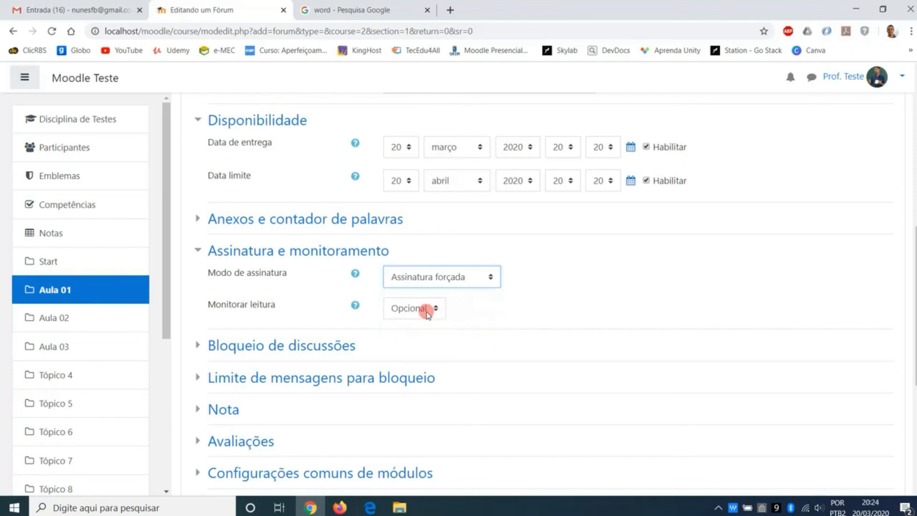
Review the choices and help text of Monitorar leitura, and check the student's forum page in Firefox before returning to Chrome.
left_click(403, 310)
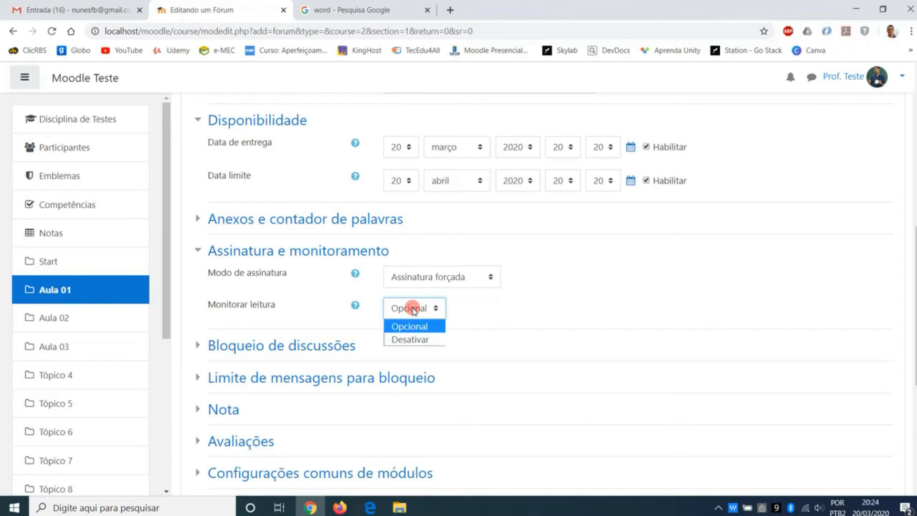
left_click(413, 310)
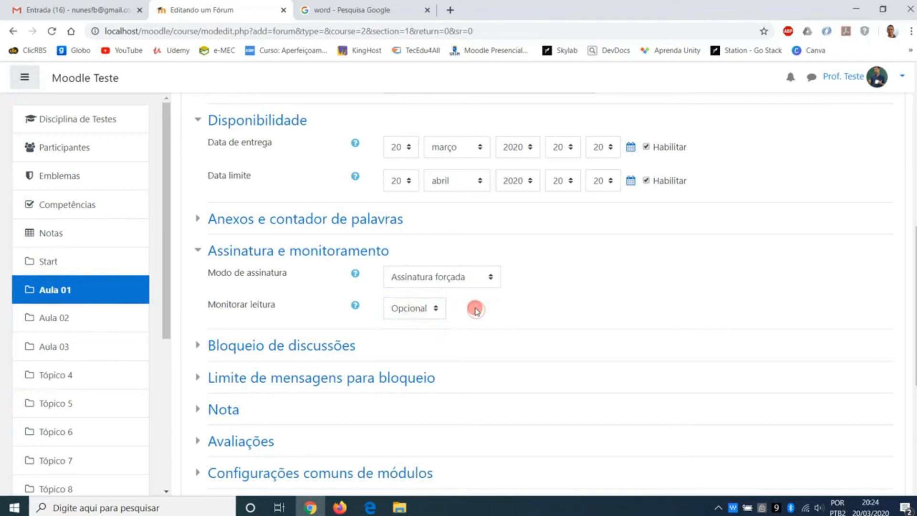
left_click(352, 309)
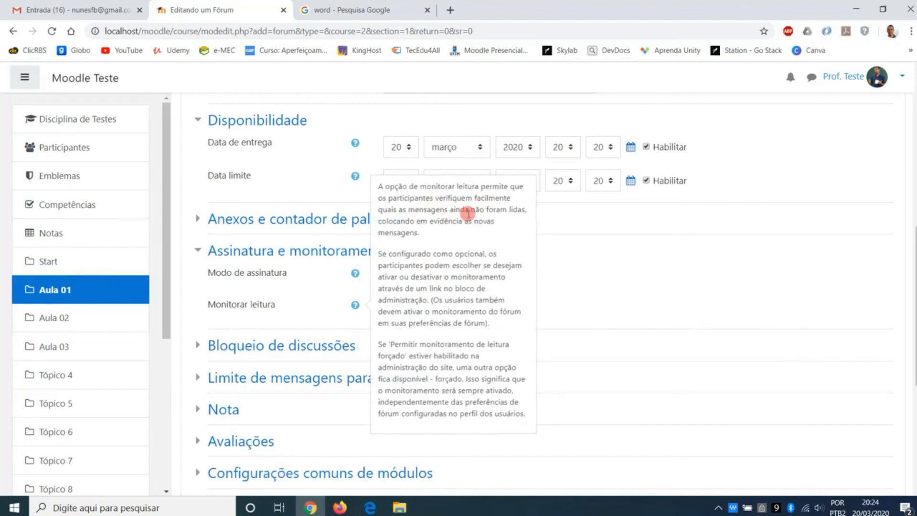
left_click(550, 256)
left_click(415, 308)
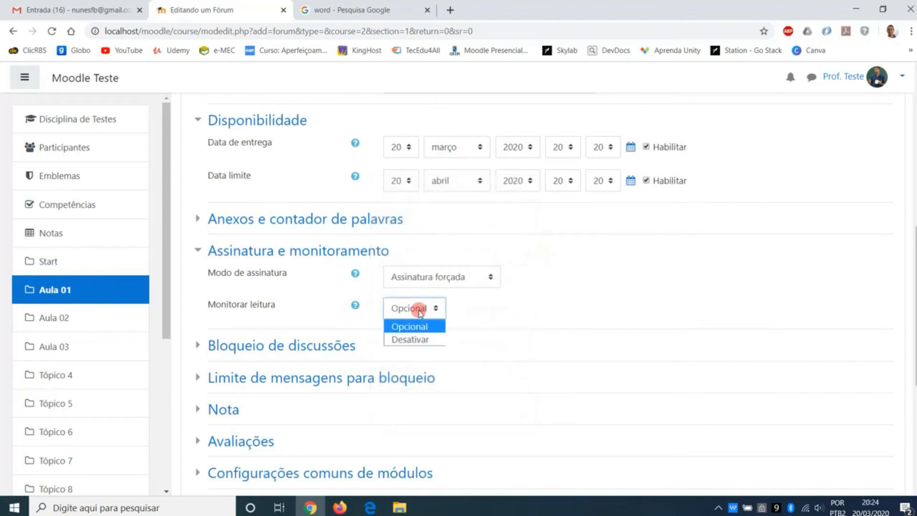
left_click(487, 337)
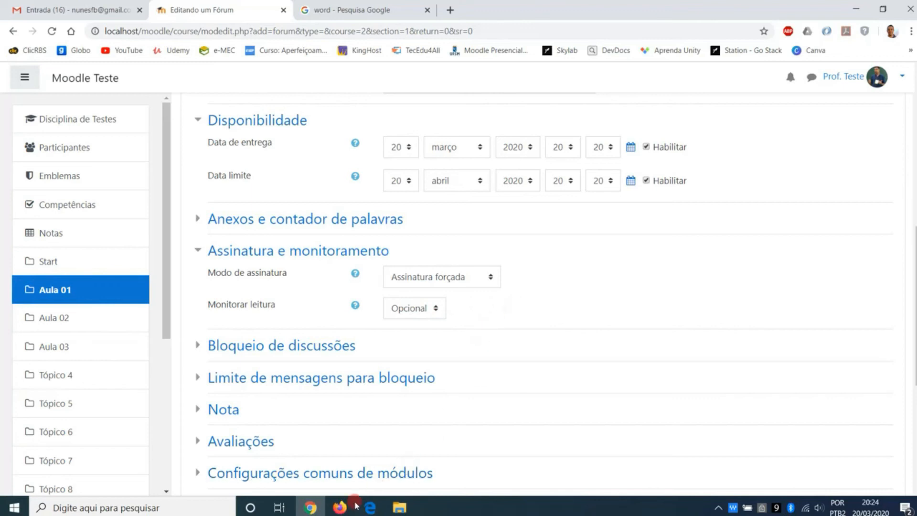
left_click(339, 507)
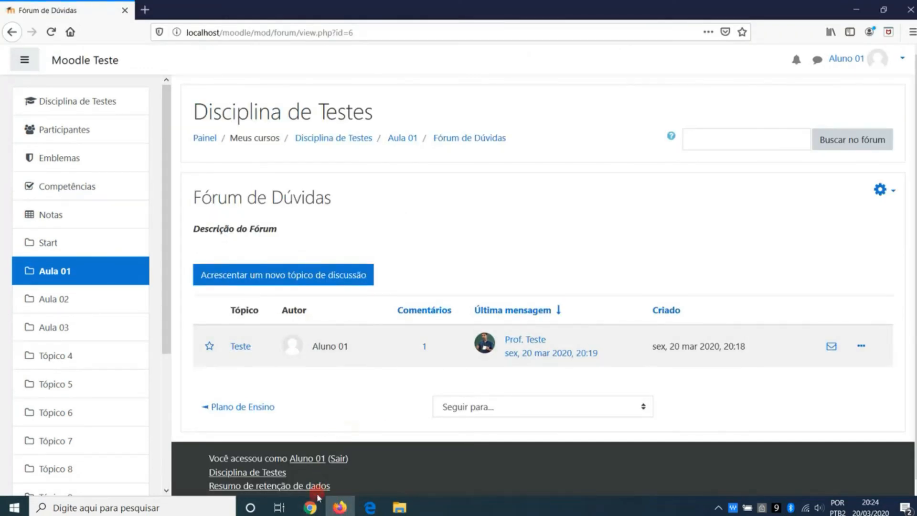
left_click(310, 508)
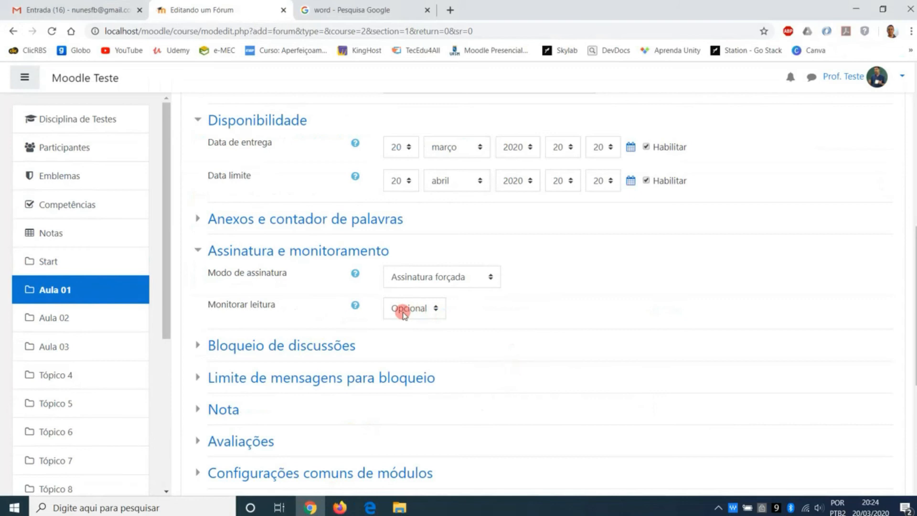
Look at the inactivity lock setting under Bloqueio de discussões and collapse the section again.
scroll(404, 310, "down", 1)
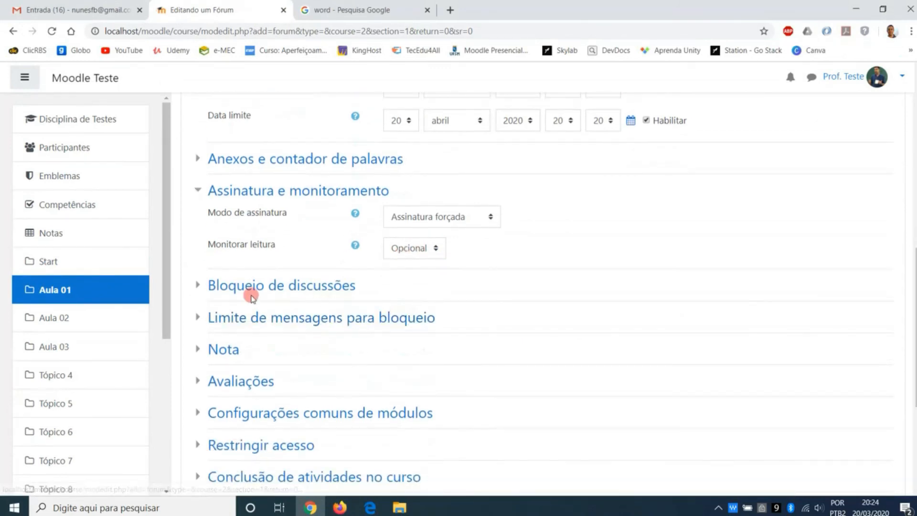
left_click(206, 288)
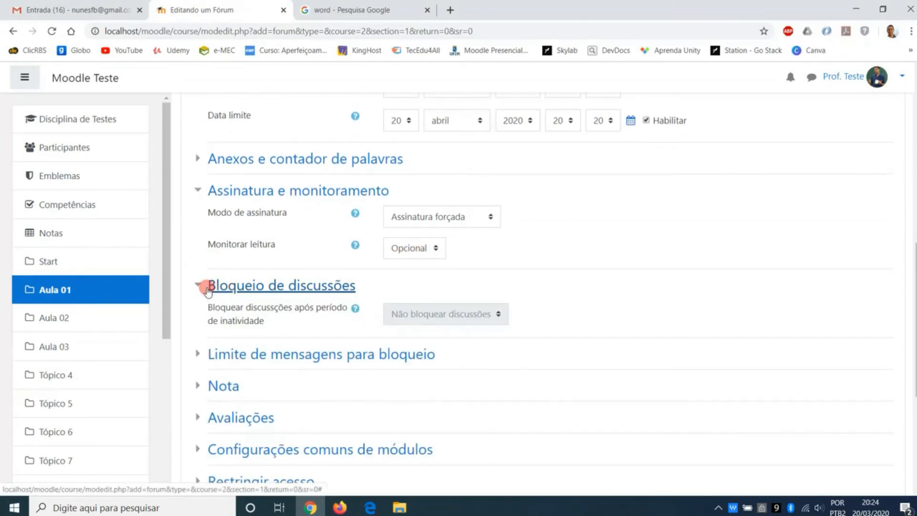
left_click(206, 288)
Review the choices and help text of Duração do bloqueio under Limite de mensagens para bloqueio, then collapse the section.
left_click(204, 319)
left_click(419, 351)
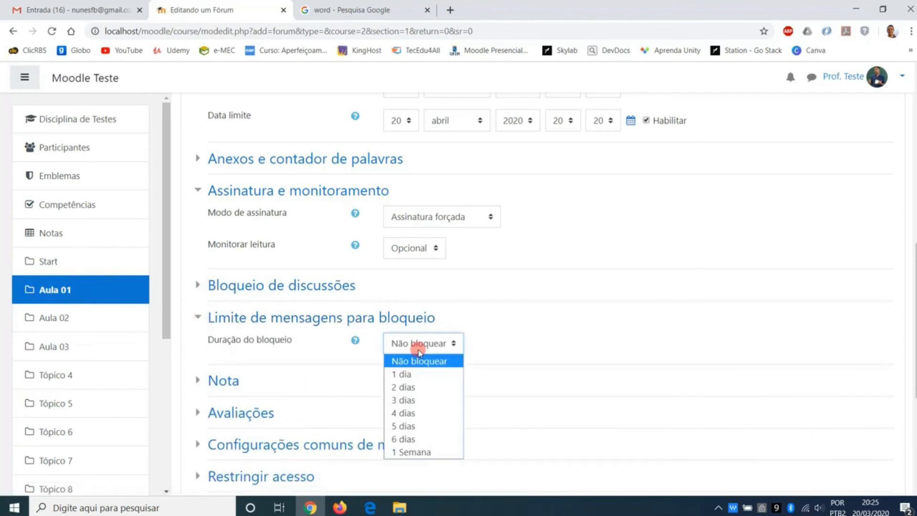
left_click(356, 341)
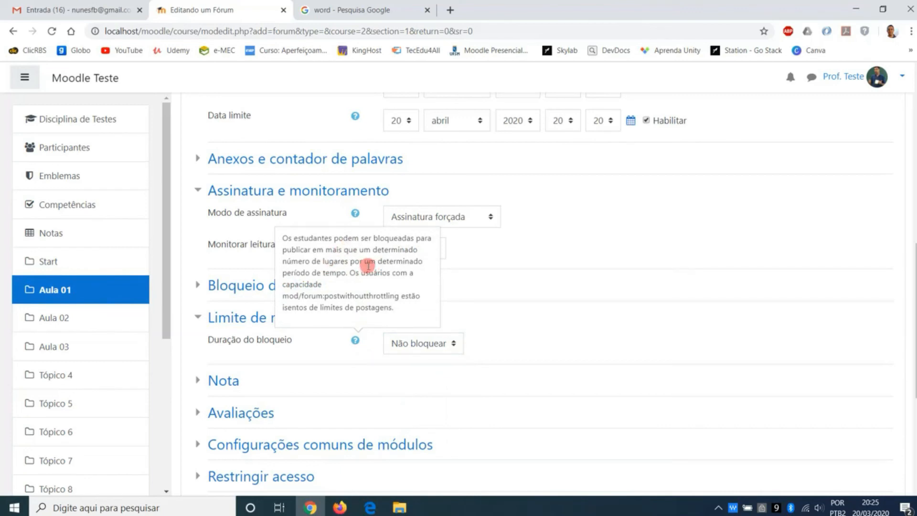
left_click(449, 343)
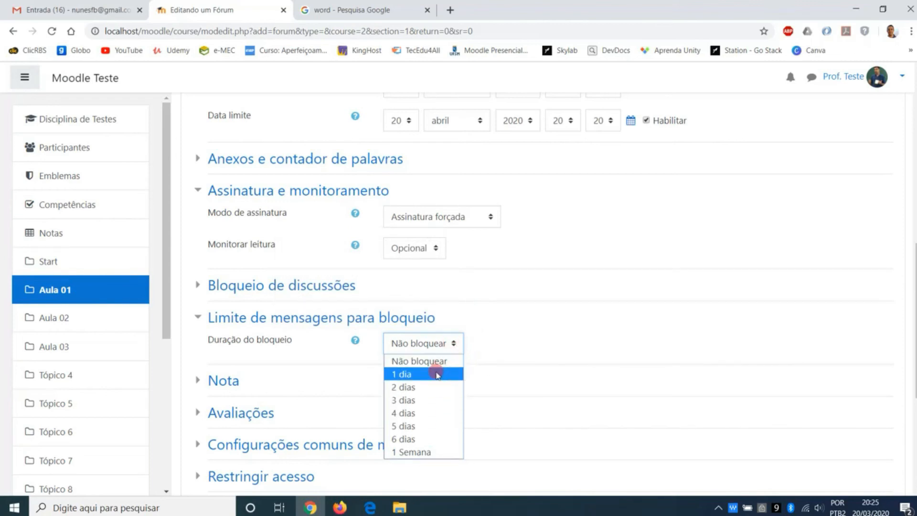
left_click(551, 337)
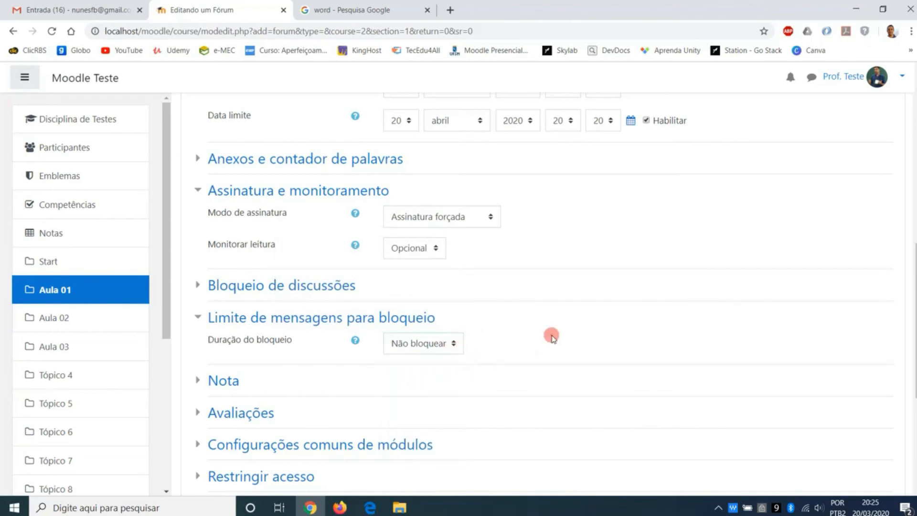
scroll(462, 343, "down", 1)
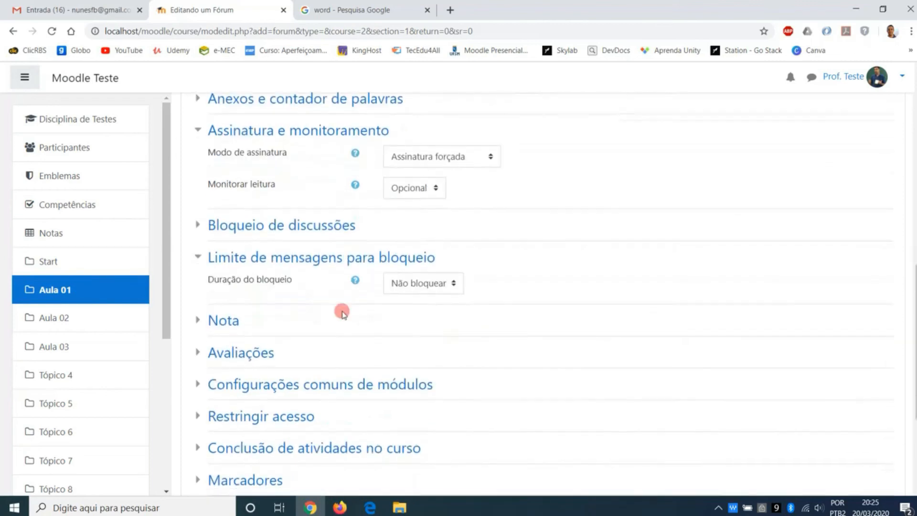
left_click(198, 258)
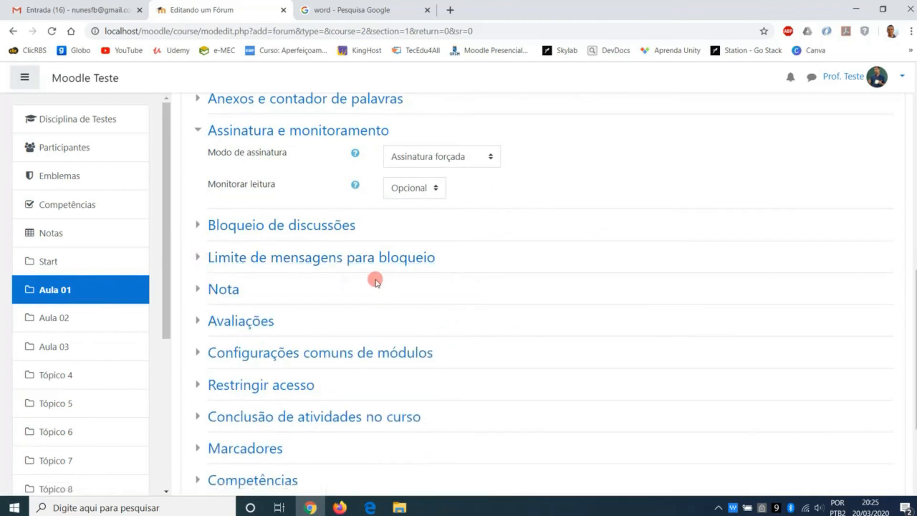
Examine Categoria de notas and its help text in the Nota section, and collapse the section.
left_click(201, 289)
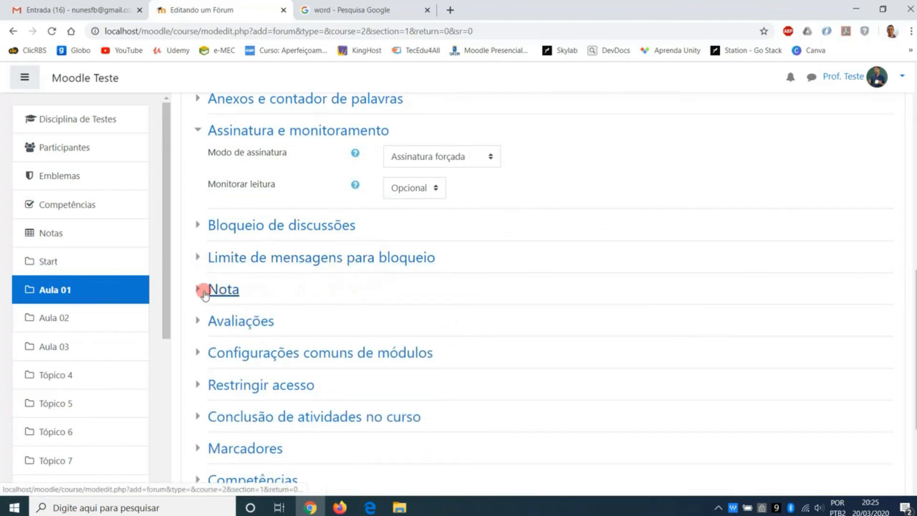
left_click(411, 315)
left_click(433, 320)
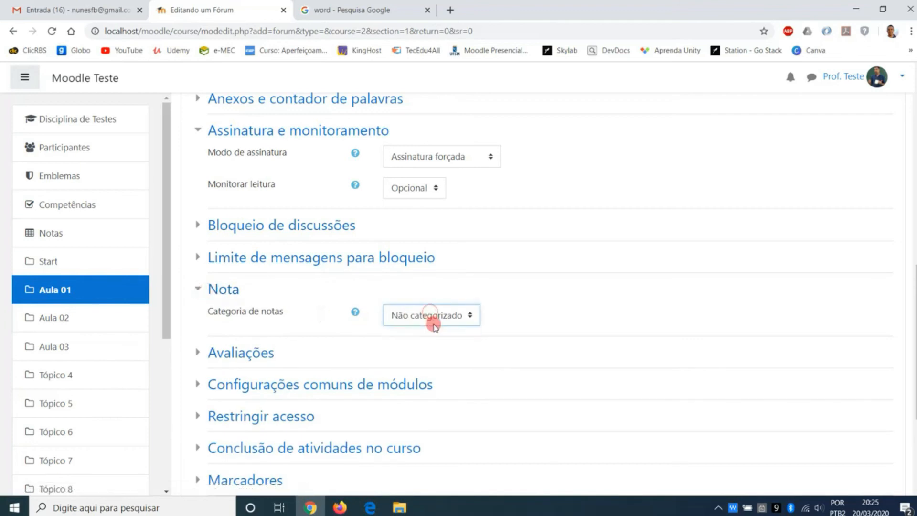
left_click(199, 289)
left_click(201, 290)
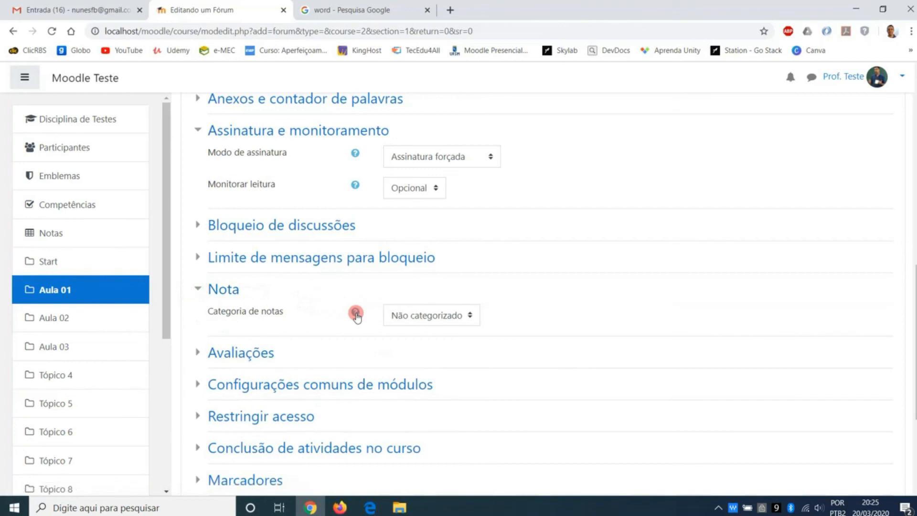
left_click(356, 313)
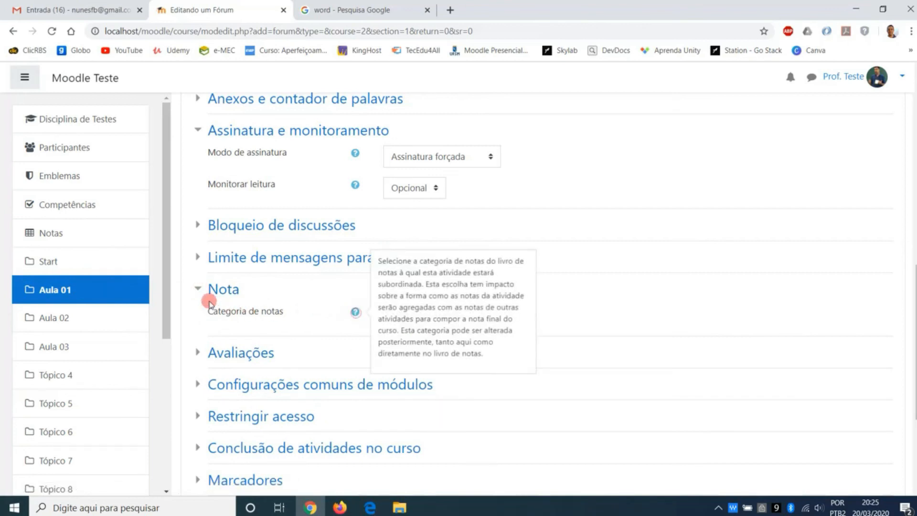
left_click(198, 289)
Review the Tipo agregado choices in the Avaliações section and collapse it.
left_click(196, 320)
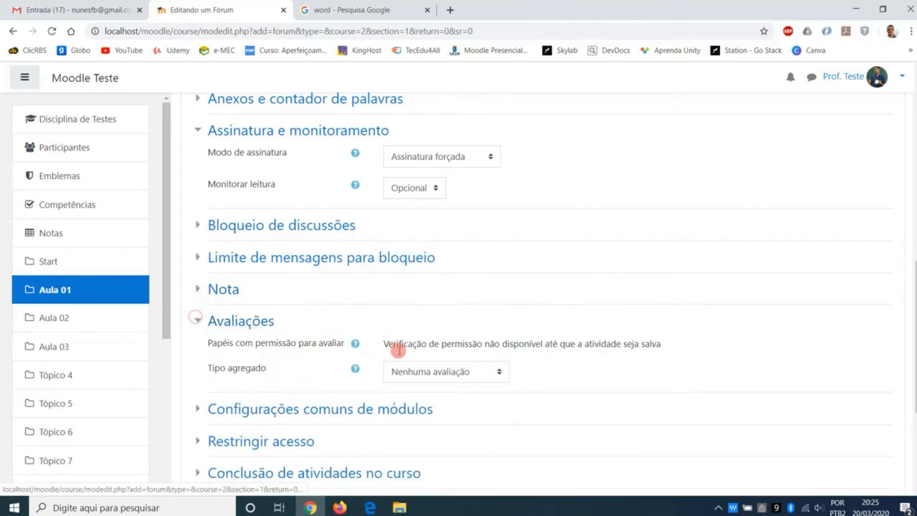
left_click(442, 372)
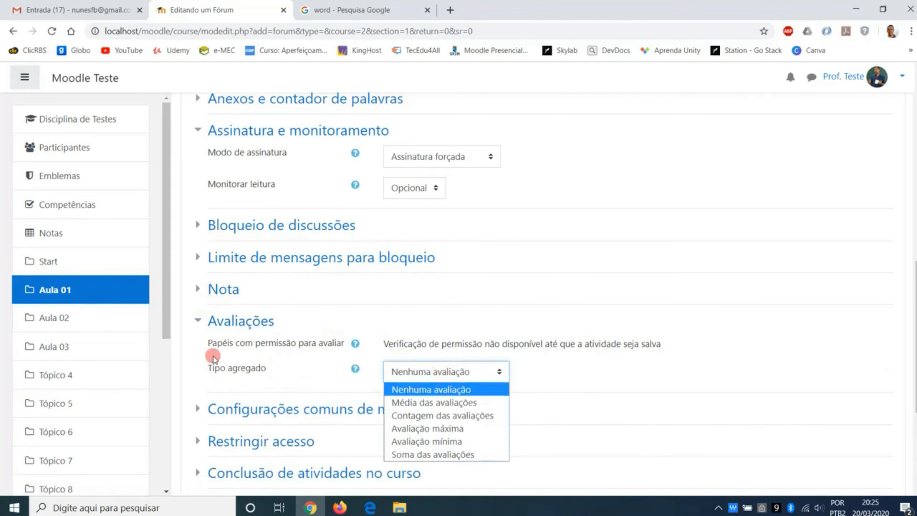
left_click(197, 323)
left_click(198, 322)
Examine the Disponibilidade setting in Configurações comuns de módulos and collapse the section.
scroll(200, 324, "down", 1)
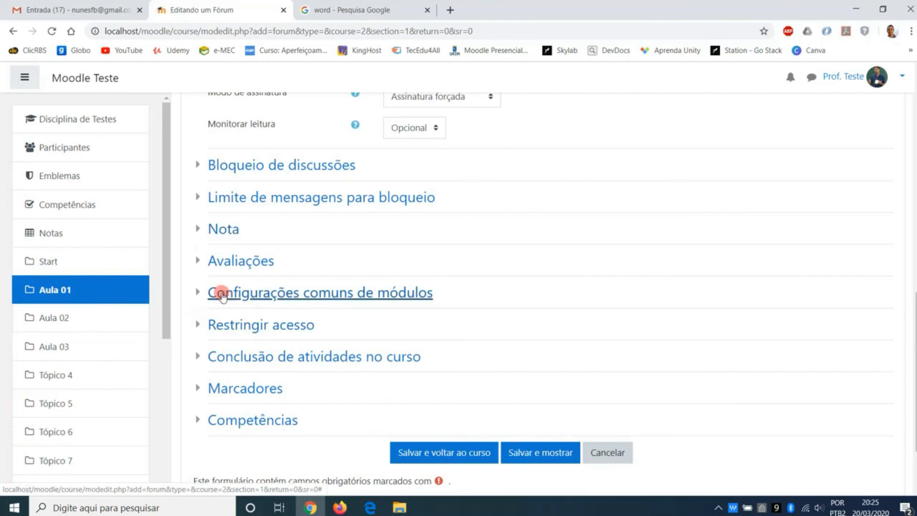
left_click(198, 296)
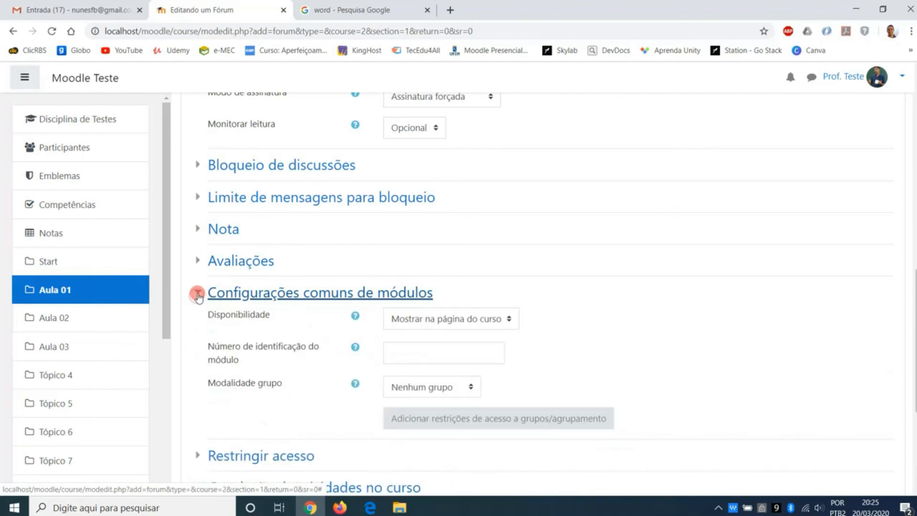
left_click(447, 318)
left_click(447, 319)
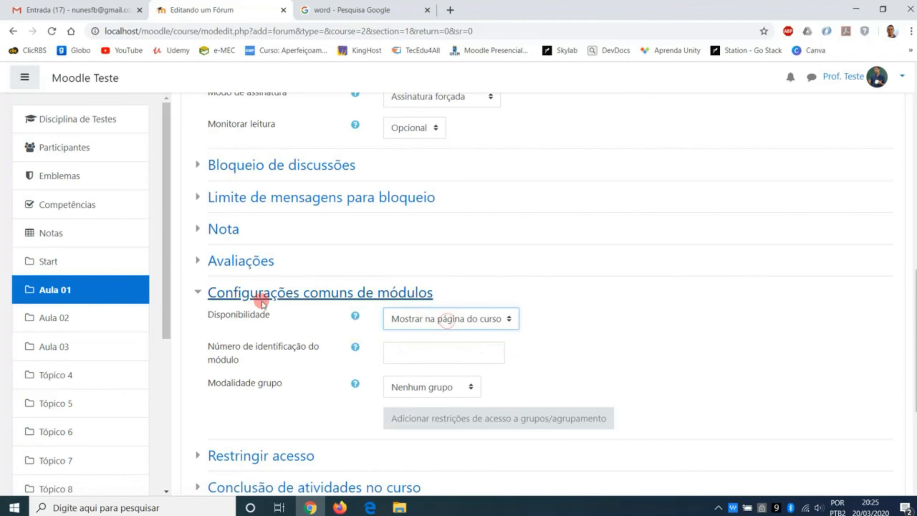
left_click(199, 292)
Expand Restringir acesso, review the available restriction types, and leave the list without adding one.
left_click(197, 325)
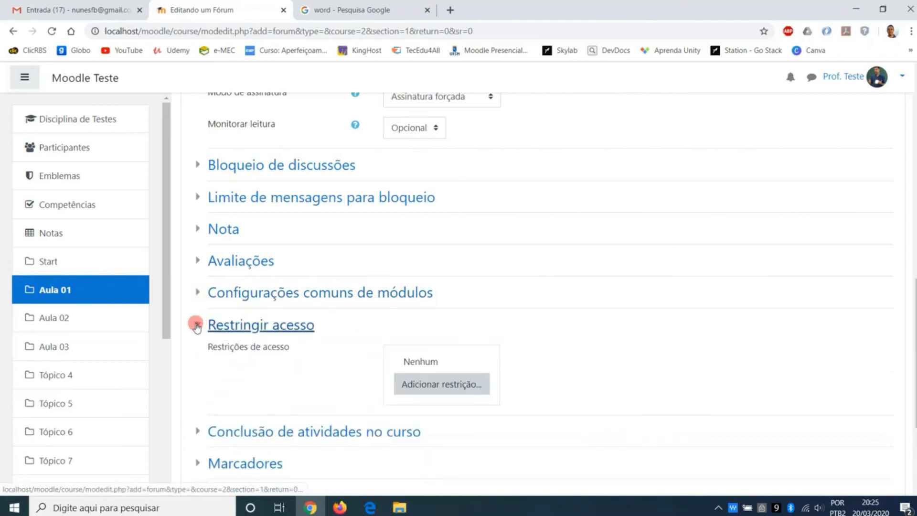
left_click(412, 384)
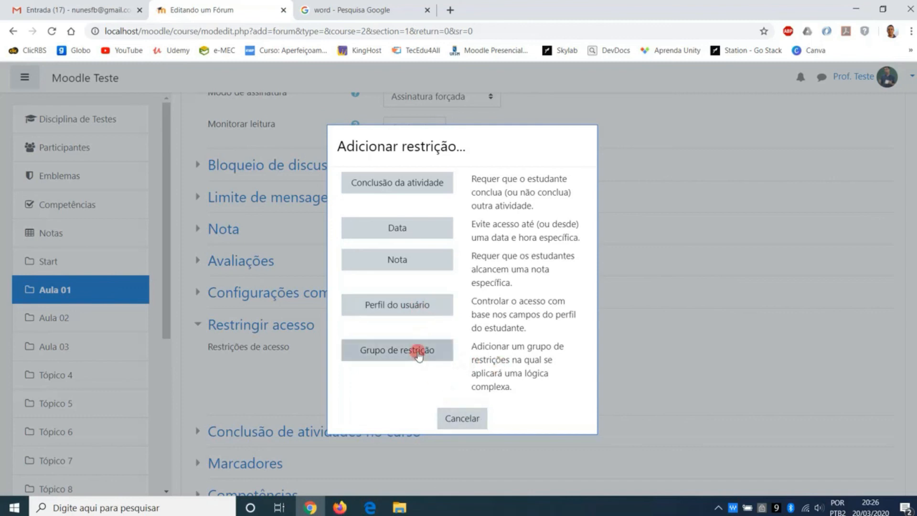
left_click(462, 418)
Review the Acompanhamento de Conclusão and expected completion settings in Conclusão de atividades no curso, and collapse the section.
scroll(237, 372, "down", 3)
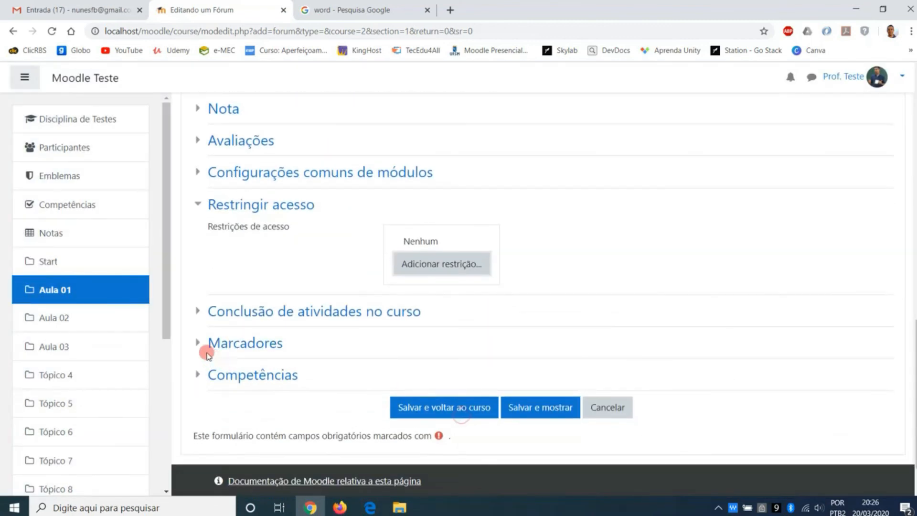
left_click(197, 315)
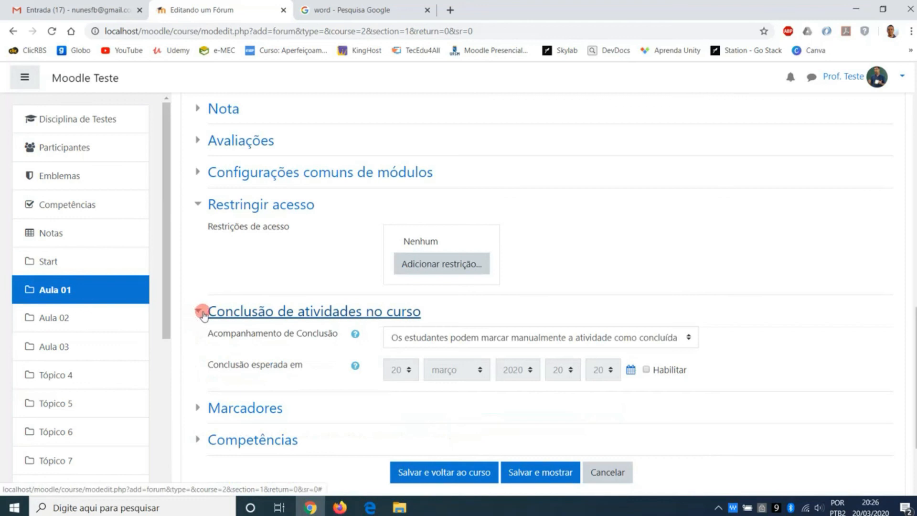
left_click(203, 312)
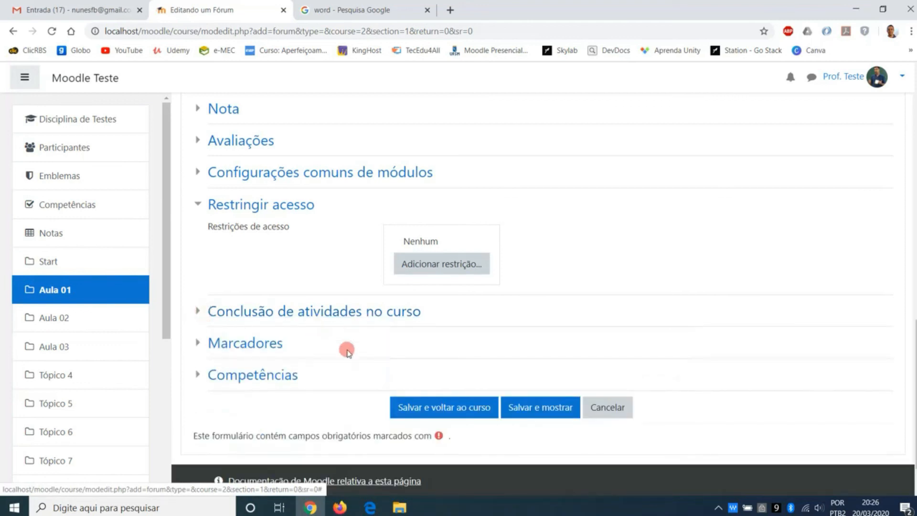
Review the Marcadores and Competências sections of the forum settings, and collapse them along with Restringir acesso.
left_click(197, 343)
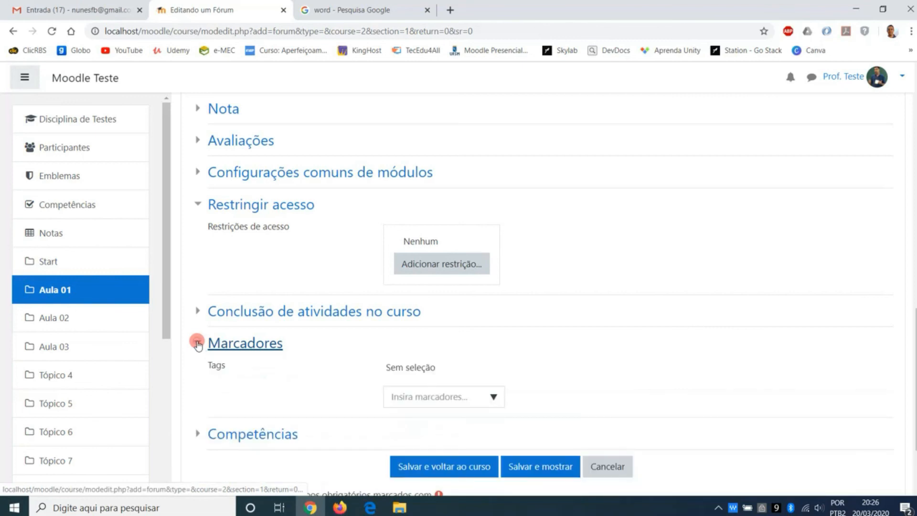
left_click(199, 342)
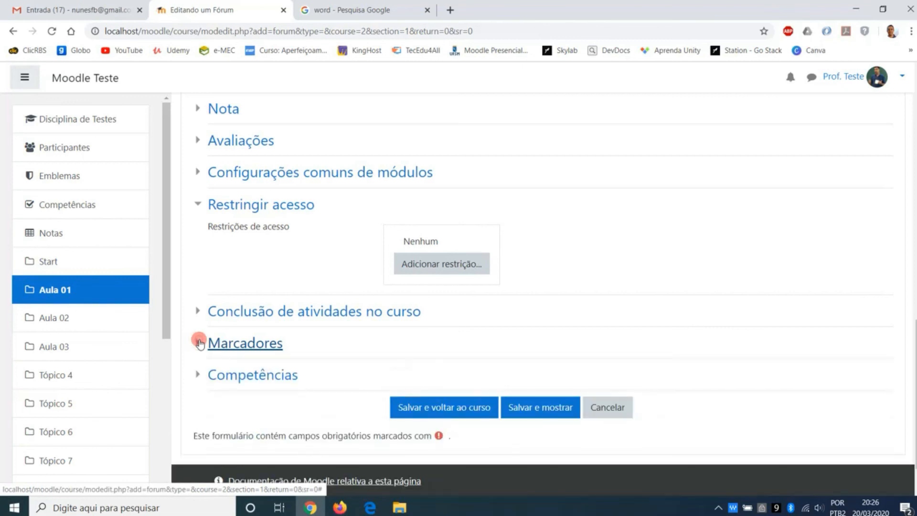
left_click(200, 376)
left_click(201, 377)
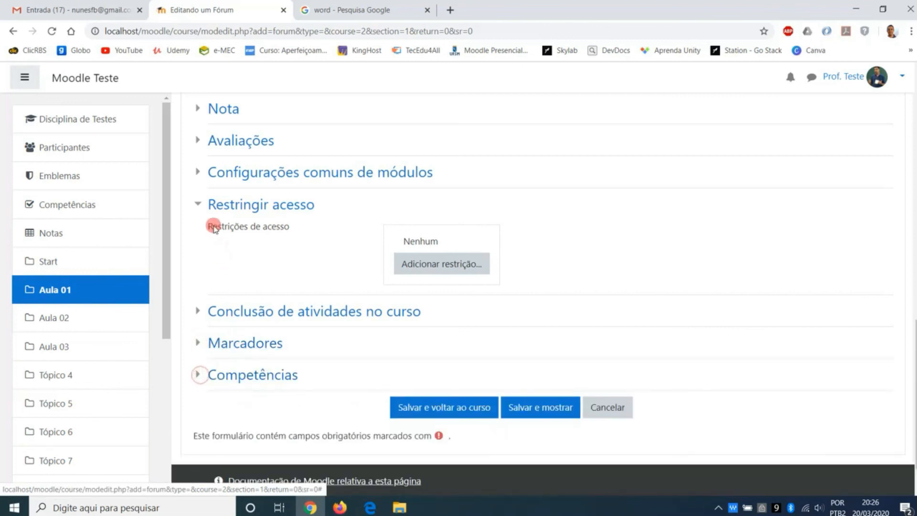
left_click(197, 208)
Enable Exibir descrição na página do curso for the forum, save it, and return to the course.
scroll(287, 319, "up", 3)
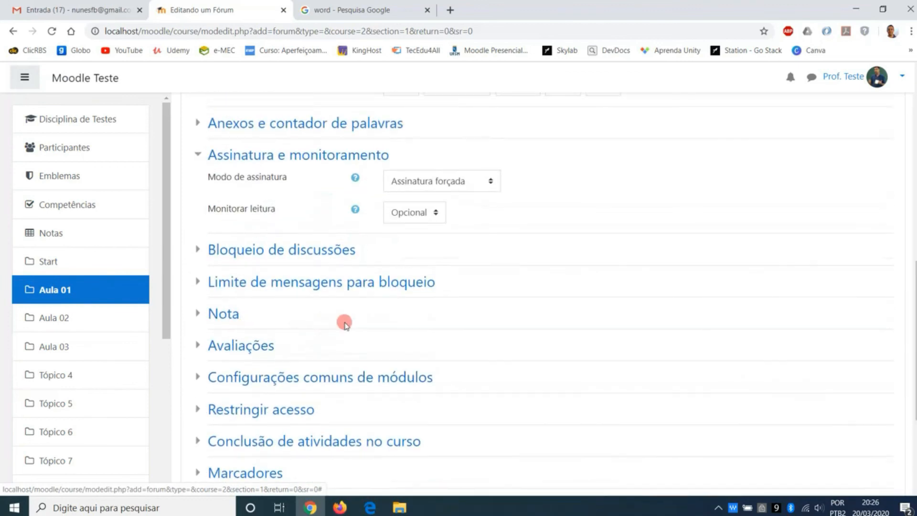
scroll(430, 201, "up", 4)
scroll(435, 301, "up", 3)
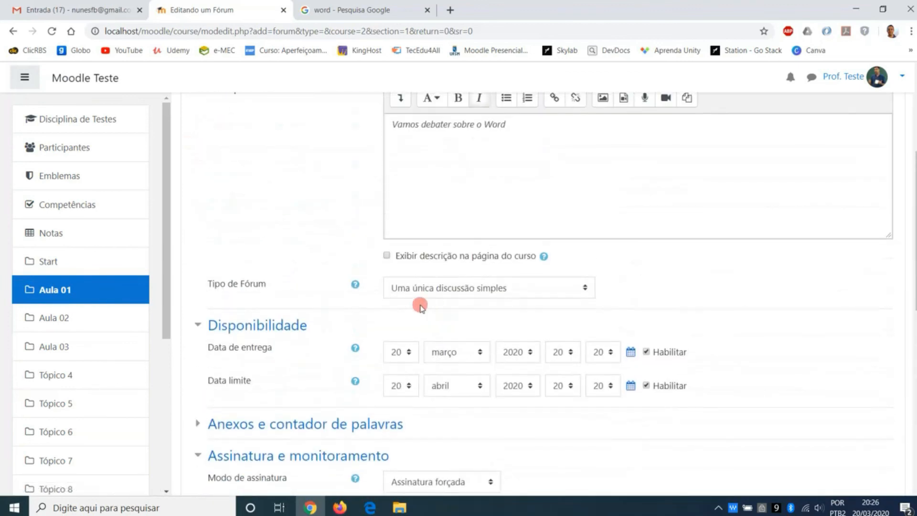
scroll(416, 287, "down", 3)
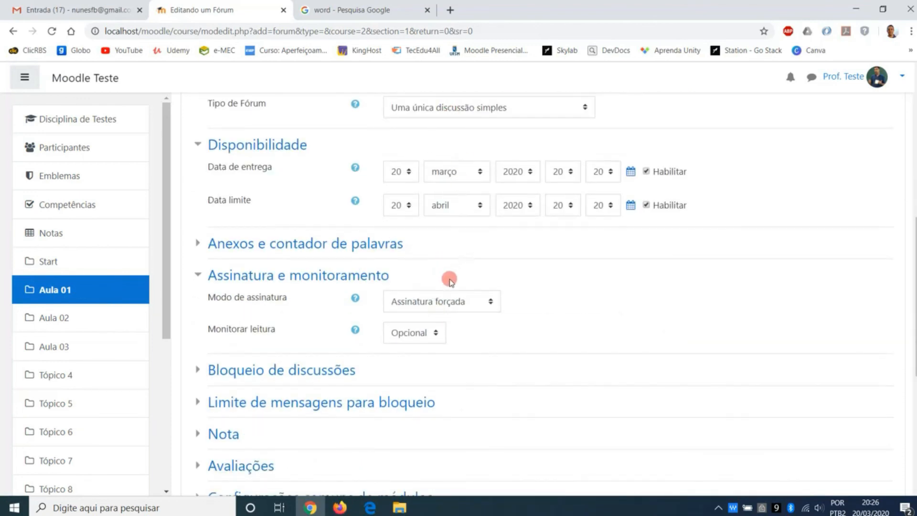
scroll(492, 253, "down", 2)
scroll(506, 234, "up", 3)
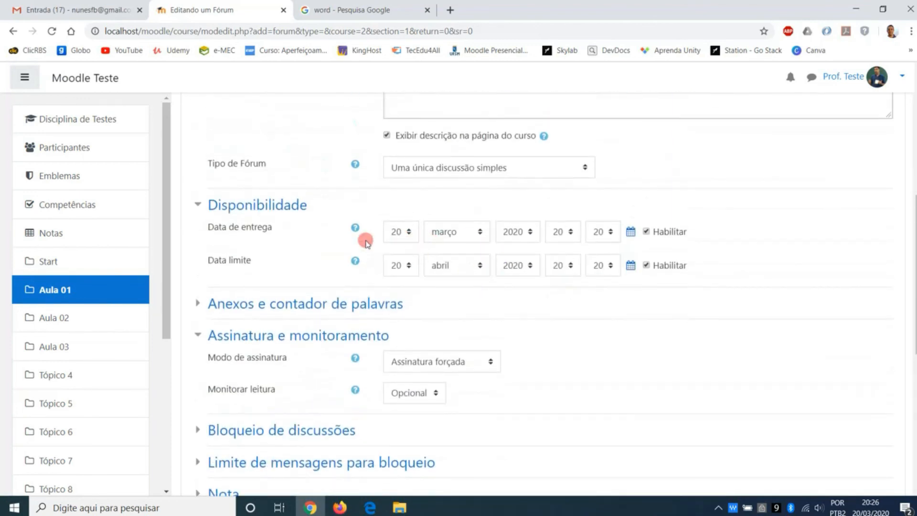
scroll(430, 295, "down", 2)
scroll(314, 238, "up", 1)
scroll(385, 273, "down", 4)
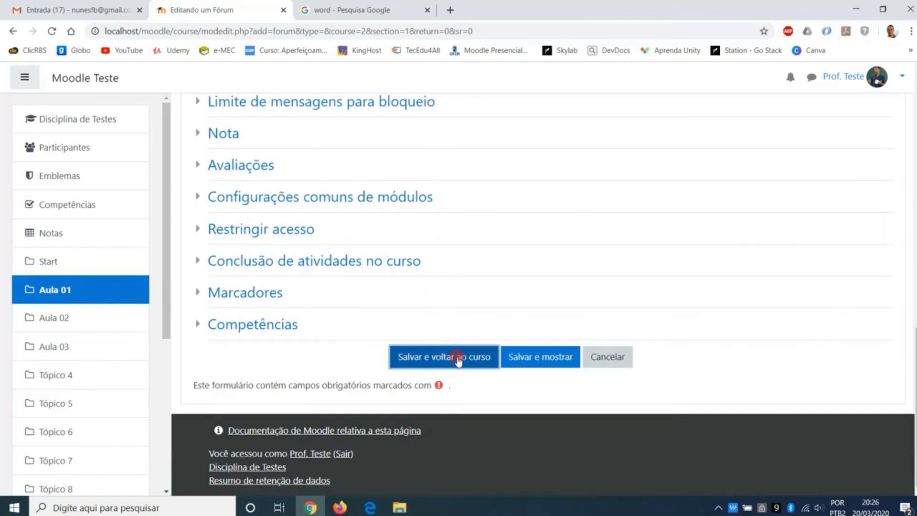
left_click(458, 359)
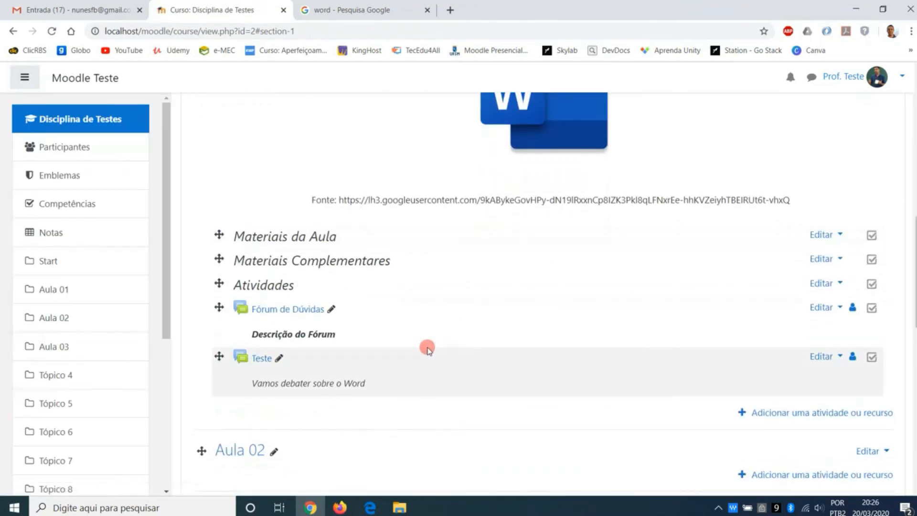
View the Teste forum in the teacher session, and open the same forum from Aula 01 in the student session in Firefox.
left_click(263, 359)
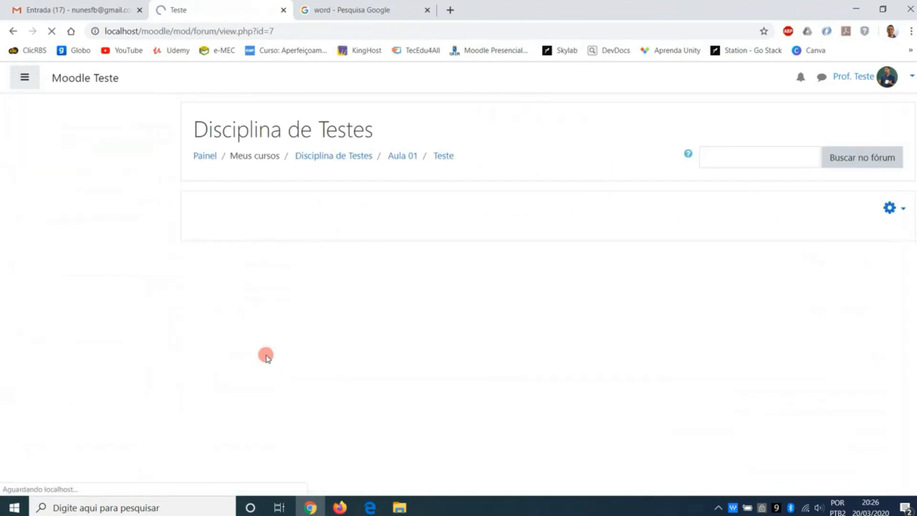
scroll(342, 346, "down", 2)
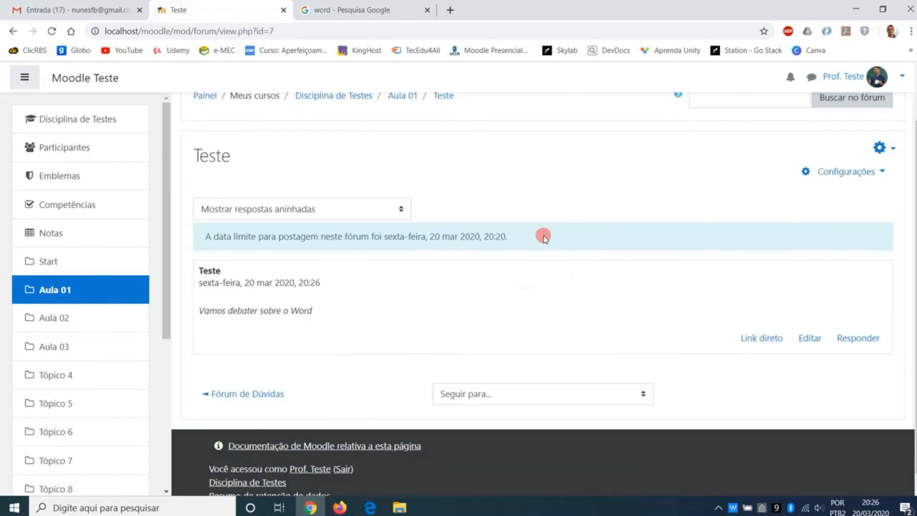
left_click(342, 505)
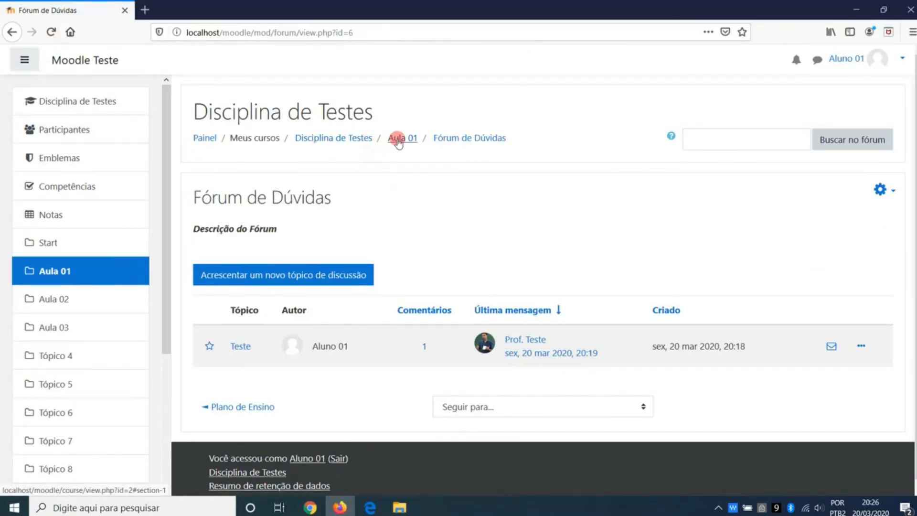
scroll(306, 268, "down", 4)
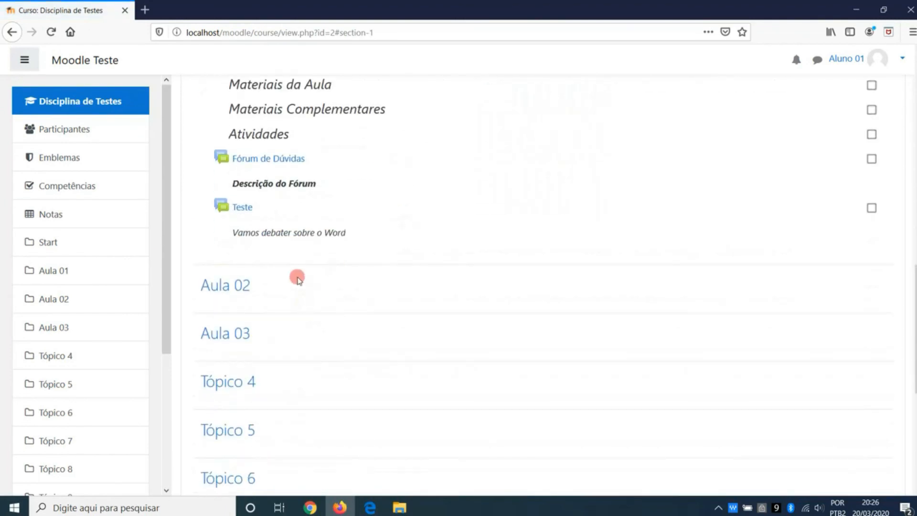
left_click(252, 211)
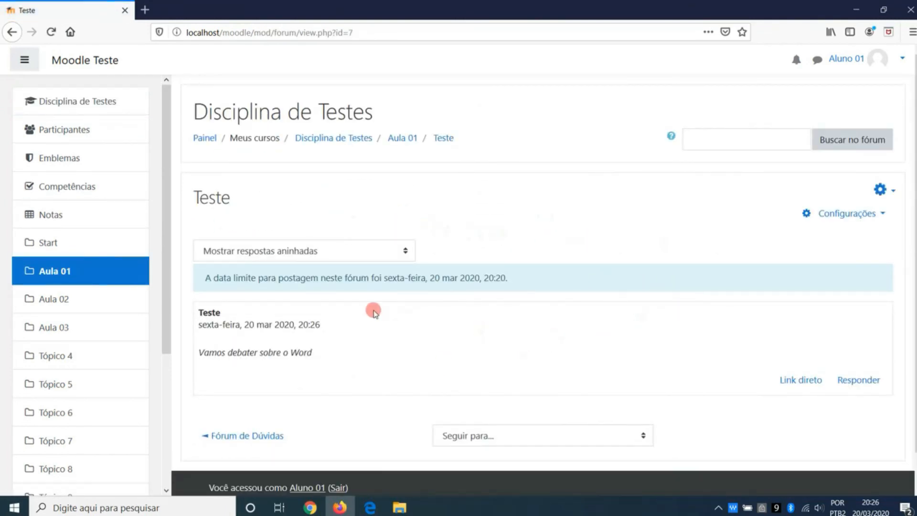
Compare the student's view of Fórum de Dúvidas with the opening message of the single-discussion Teste forum.
left_click(403, 138)
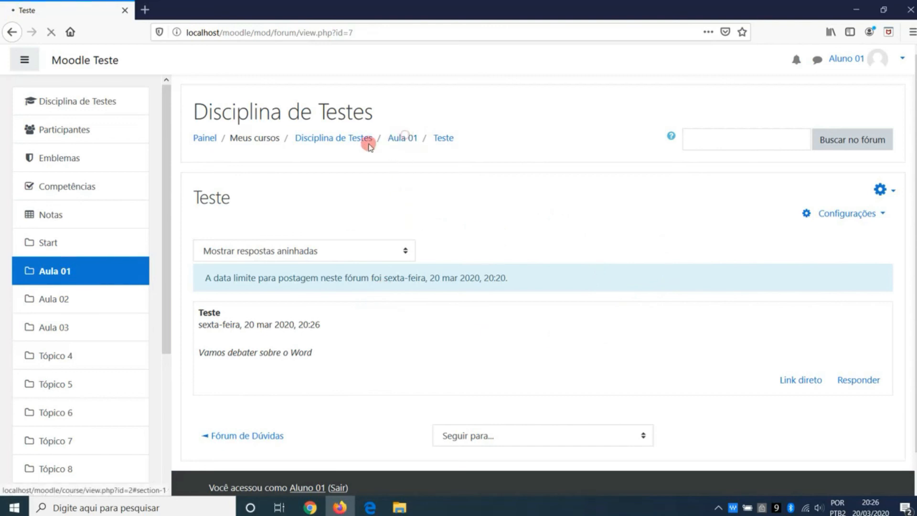
scroll(309, 290, "down", 3)
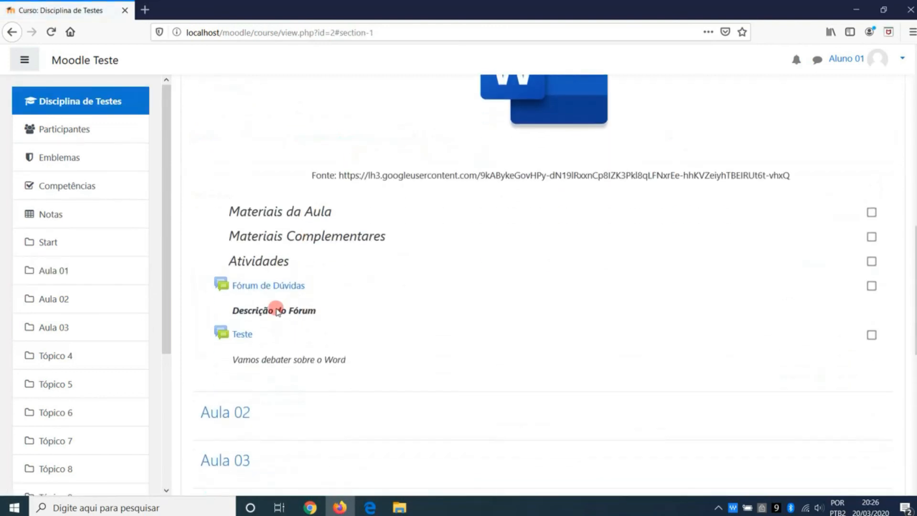
left_click(267, 286)
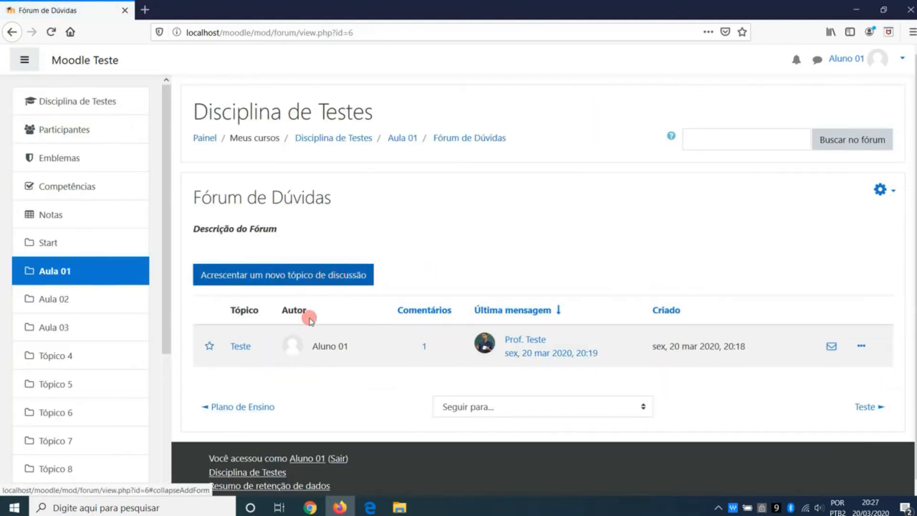
left_click(388, 138)
scroll(334, 215, "down", 5)
left_click(242, 206)
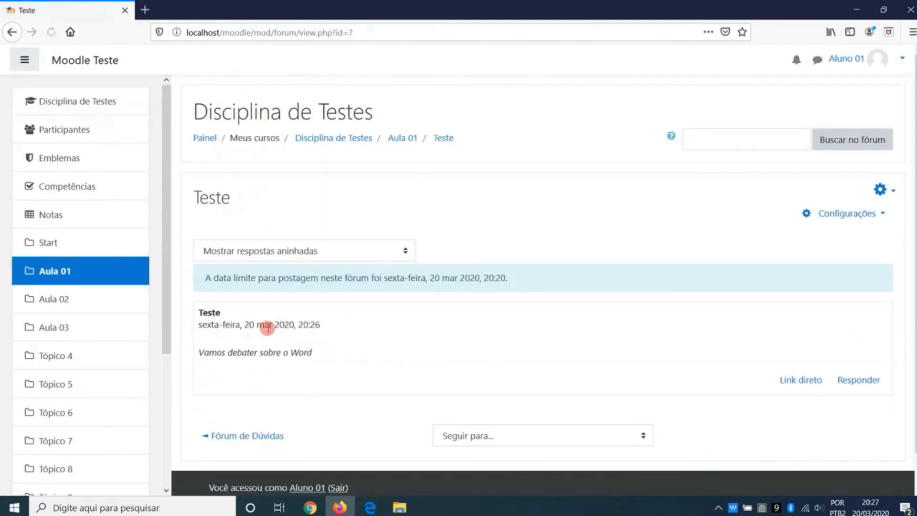
left_click_drag(198, 352, 454, 377)
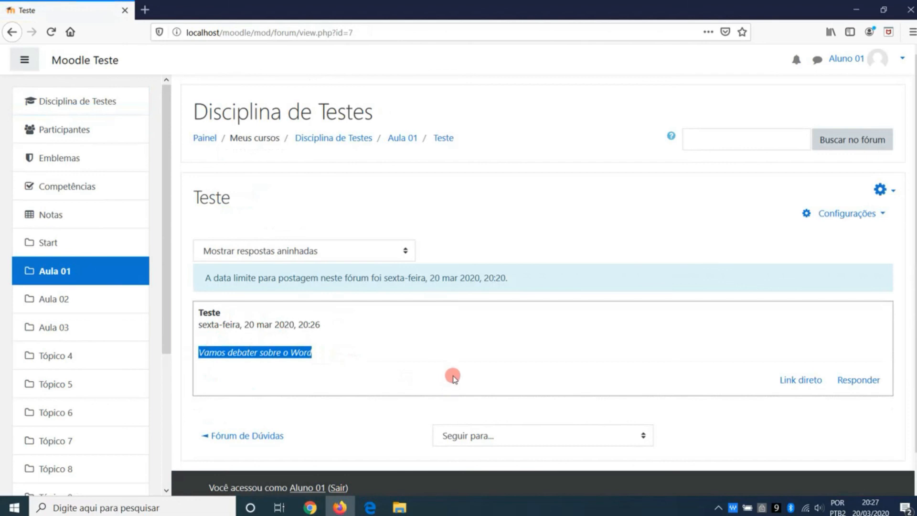
Post the reply "tttttttttttttt" to the opening message of the Teste forum as the student.
left_click(860, 380)
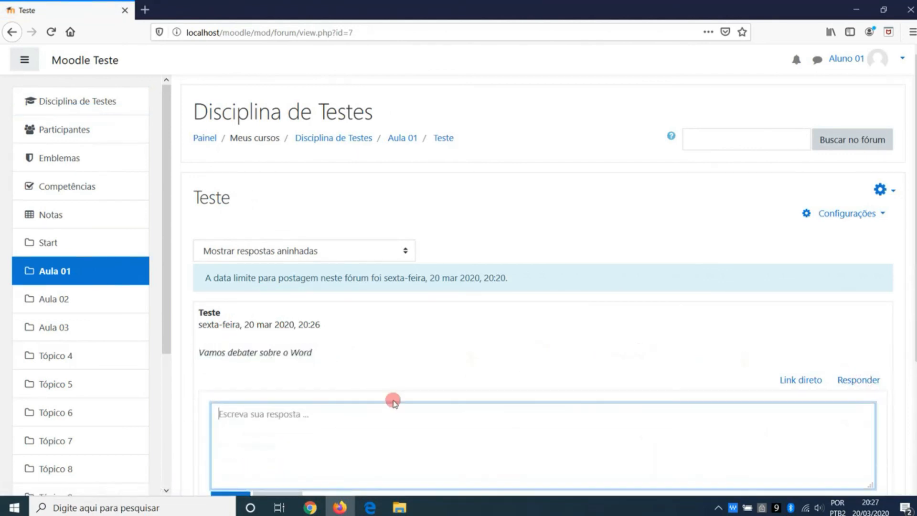
type("tttttttttttttt")
scroll(343, 423, "down", 3)
left_click(231, 375)
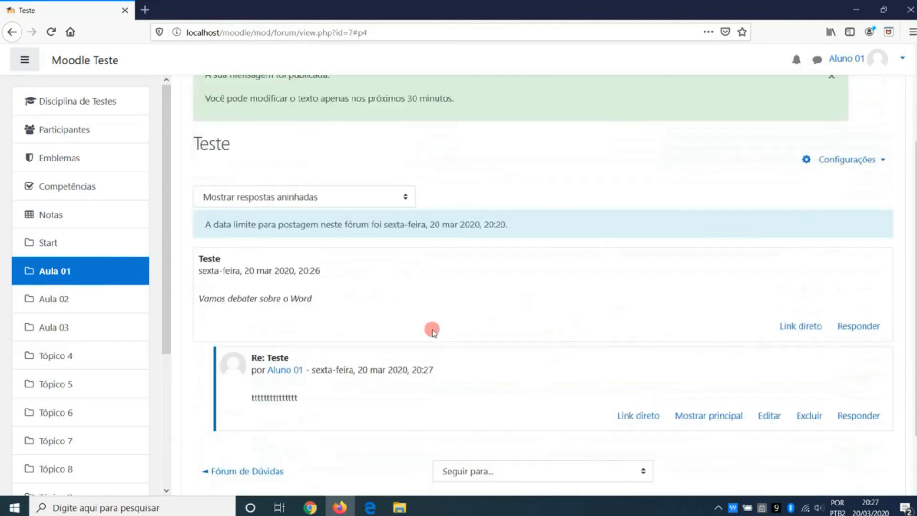
Post "ssssssssssss" as a nested reply to the student's first reply, and review the thread's opening message.
left_click(872, 419)
type("ssssssssssss")
scroll(322, 397, "down", 3)
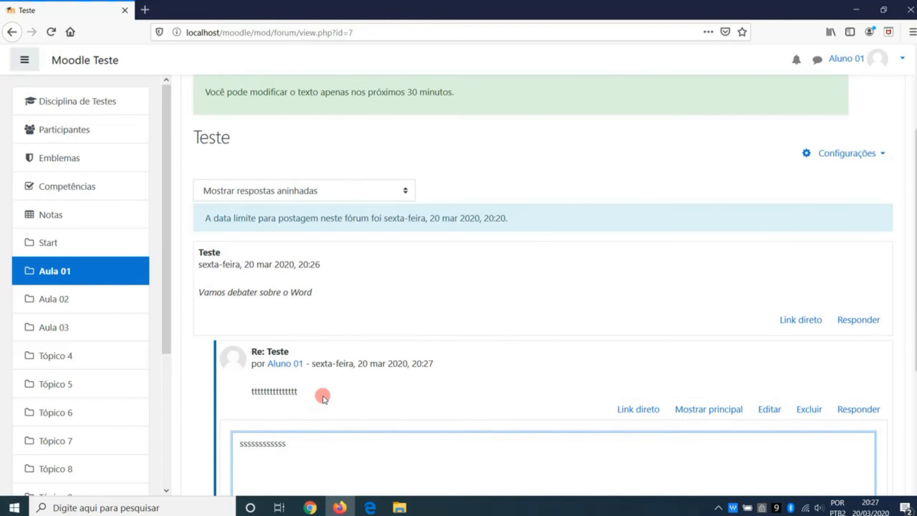
left_click(250, 349)
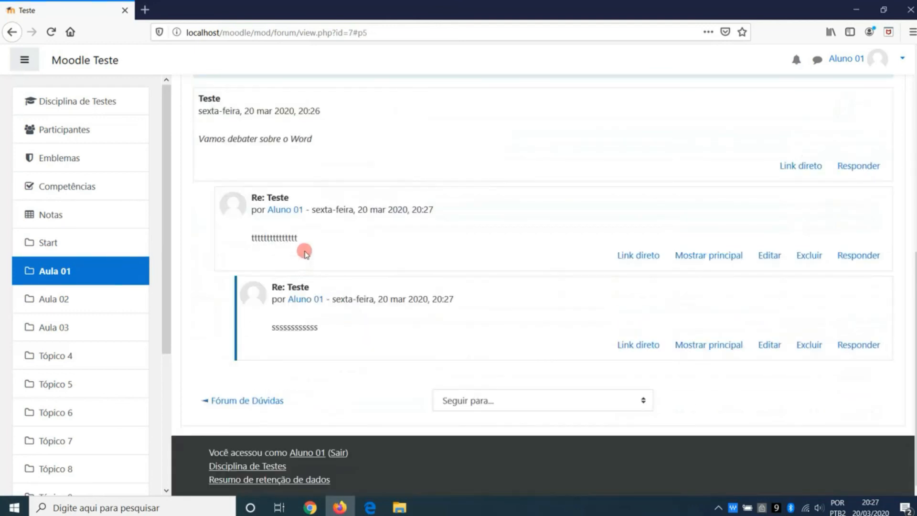
scroll(315, 251, "up", 2)
left_click_drag(324, 261, 199, 253)
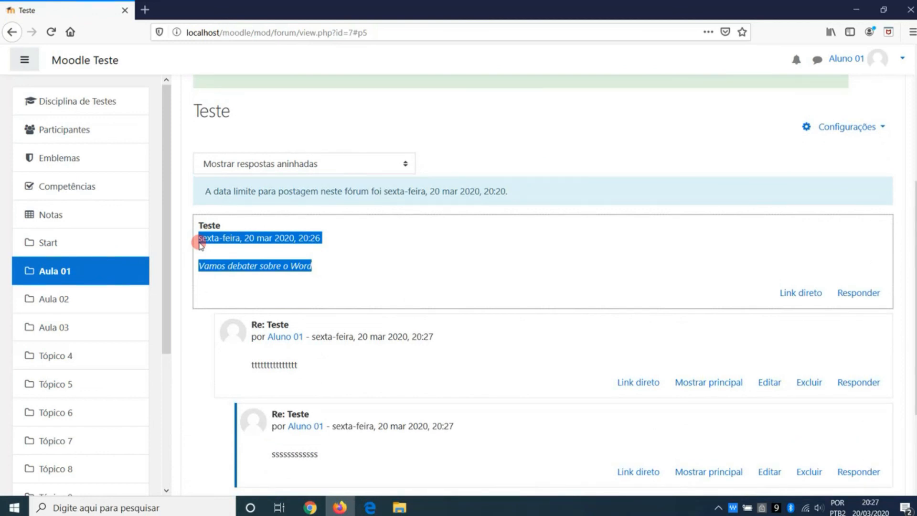
Switch to the teacher session in Chrome and go back to the Aula 01 activities on the course page.
left_click(310, 508)
scroll(377, 225, "up", 1)
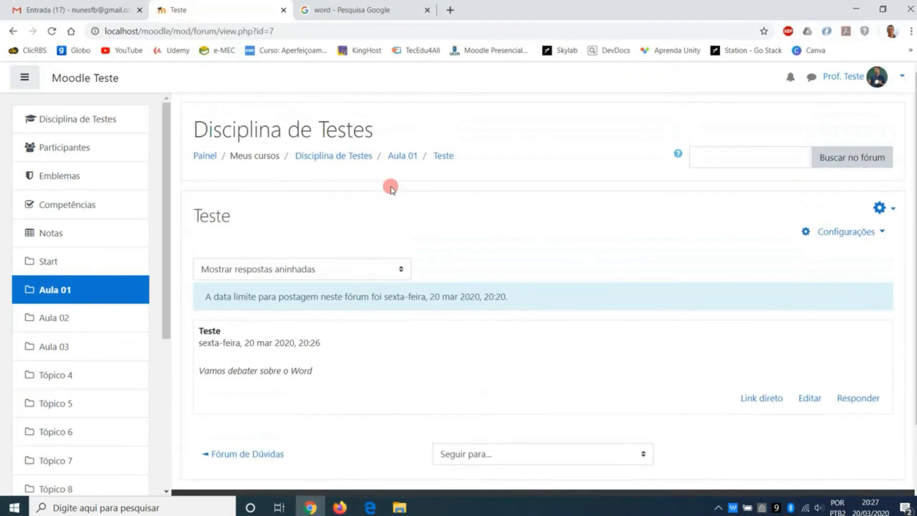
left_click(398, 158)
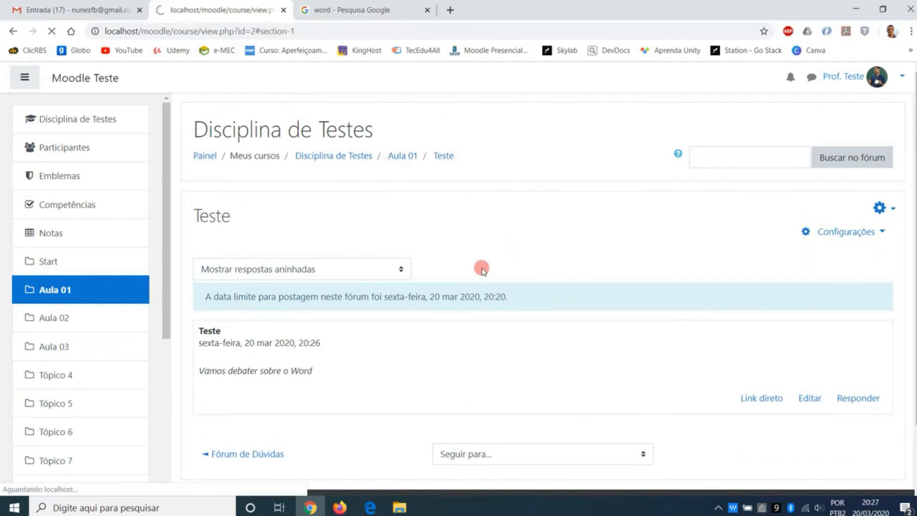
scroll(482, 270, "down", 3)
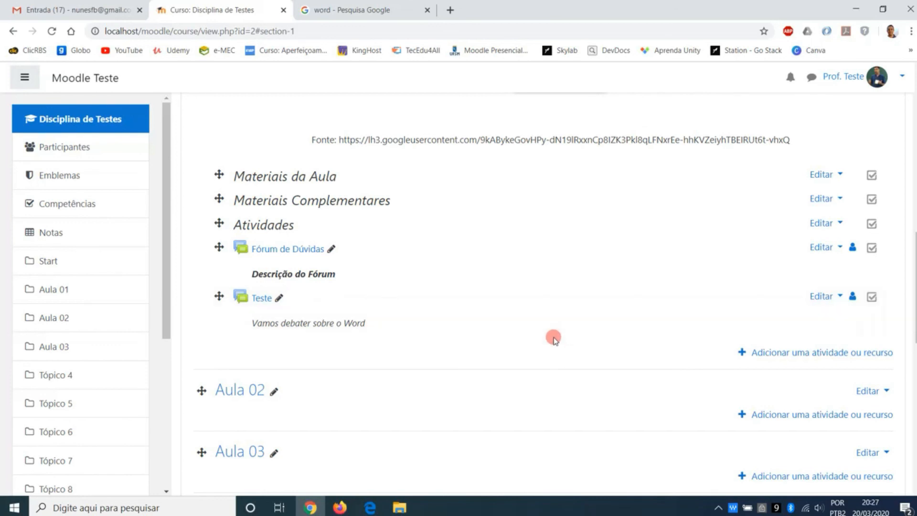
scroll(558, 324, "up", 1)
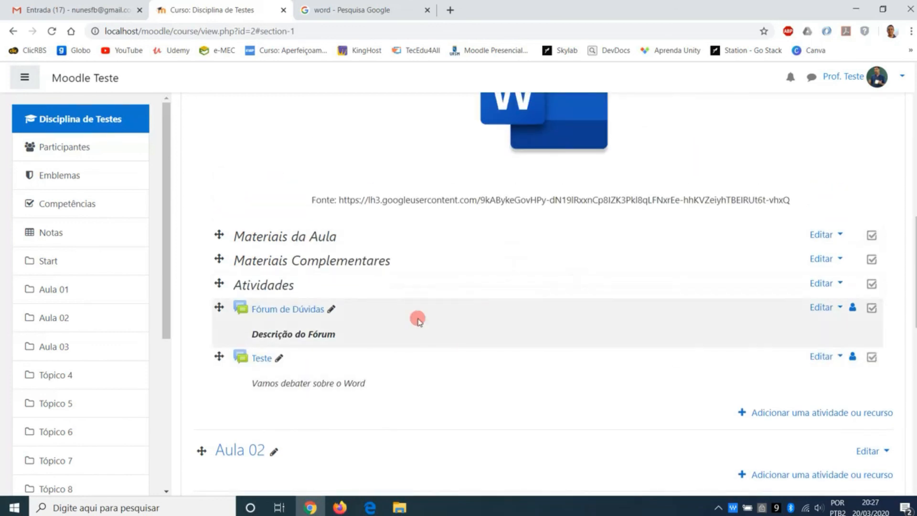
scroll(469, 326, "up", 1)
scroll(467, 326, "down", 1)
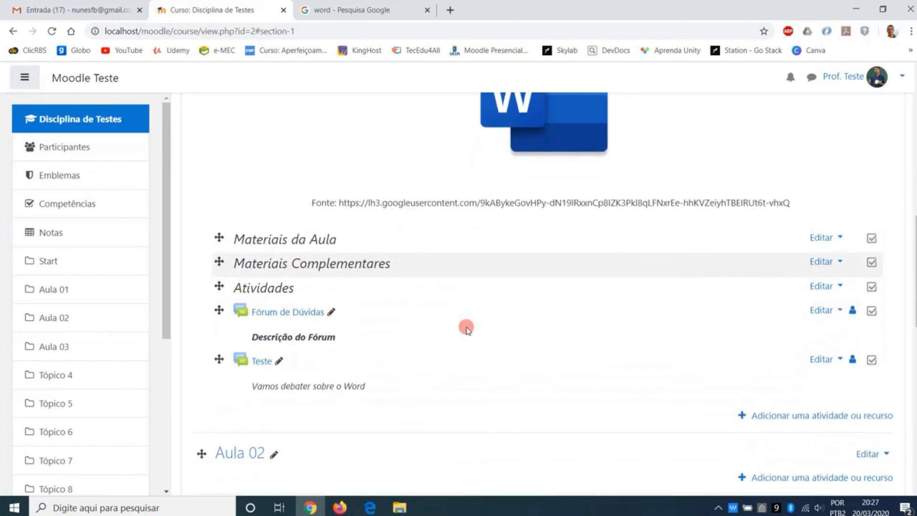
Open the Teste forum as the teacher, review the student's nested replies, and return to the Aula 01 activities.
left_click(259, 359)
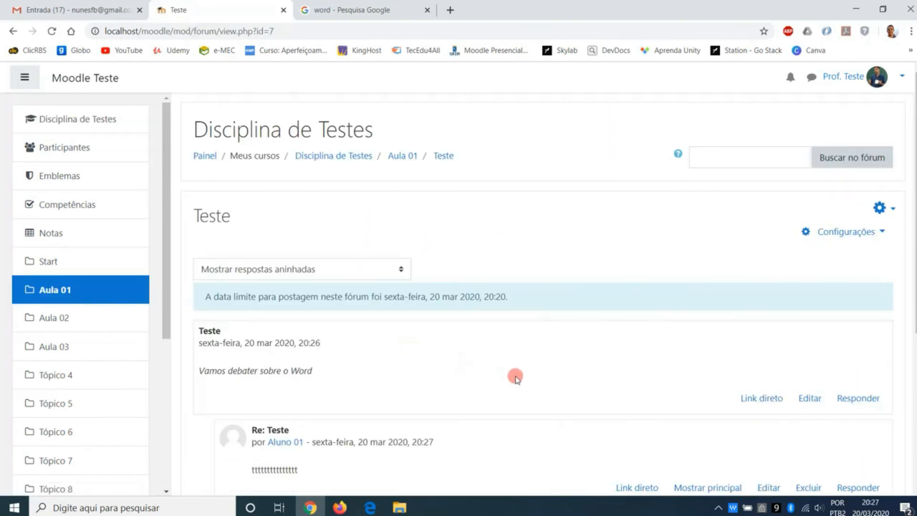
scroll(515, 377, "down", 1)
scroll(573, 258, "down", 3)
scroll(587, 291, "up", 2)
left_click(5, 34)
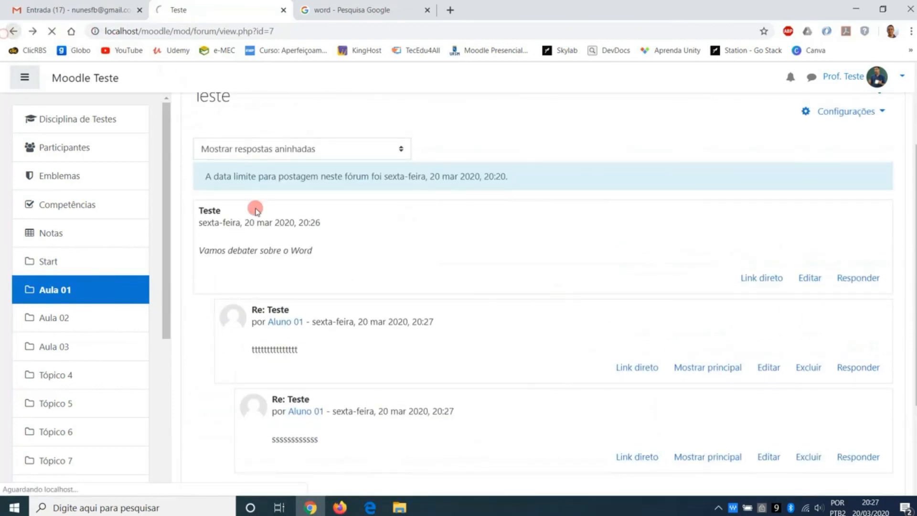
scroll(787, 360, "down", 2)
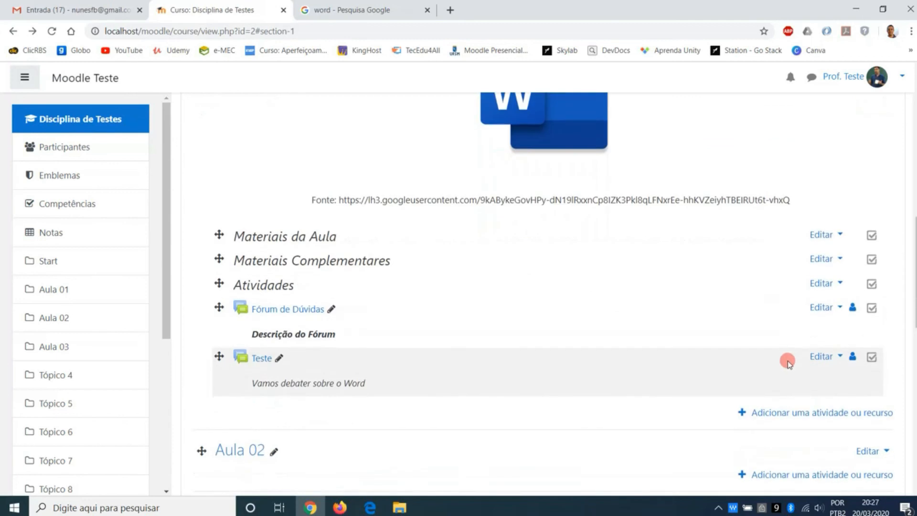
Review the Assinatura e monitoramento settings of the Fórum de Dúvidas, and save the forum back to the course page.
left_click(822, 307)
left_click(808, 329)
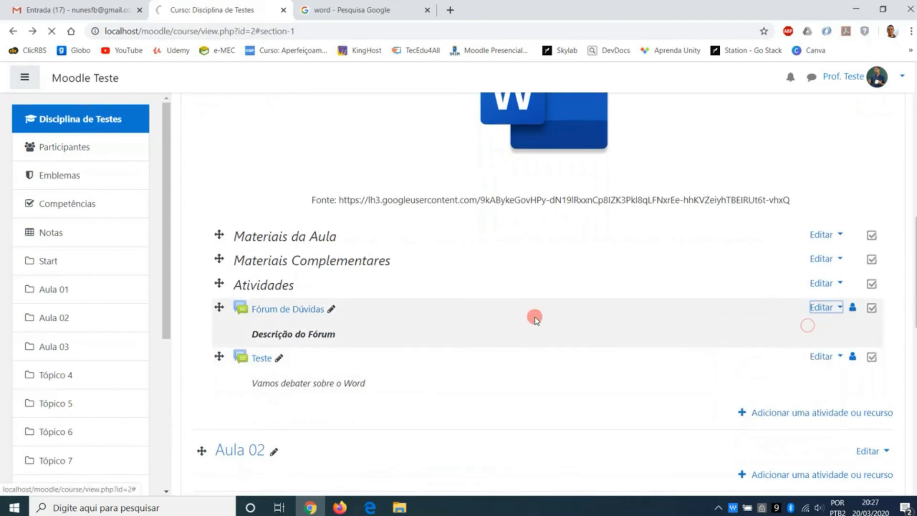
scroll(400, 318, "down", 5)
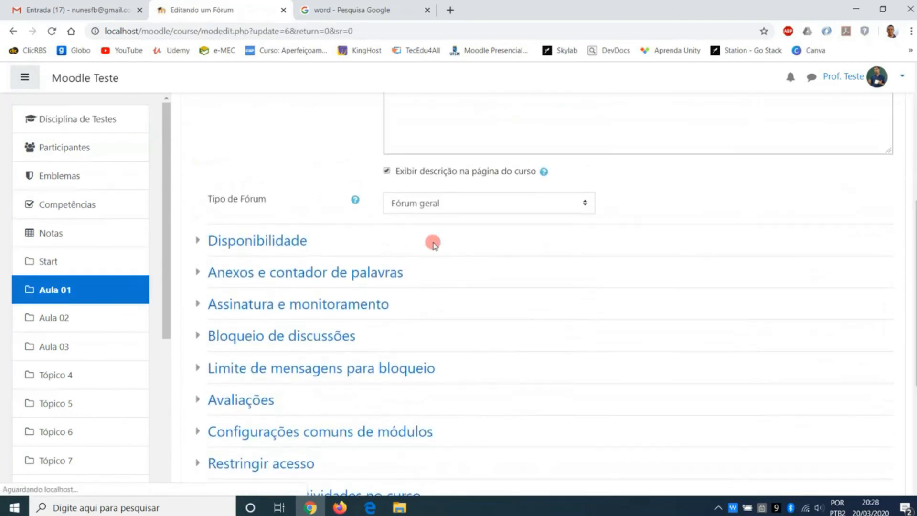
left_click(198, 304)
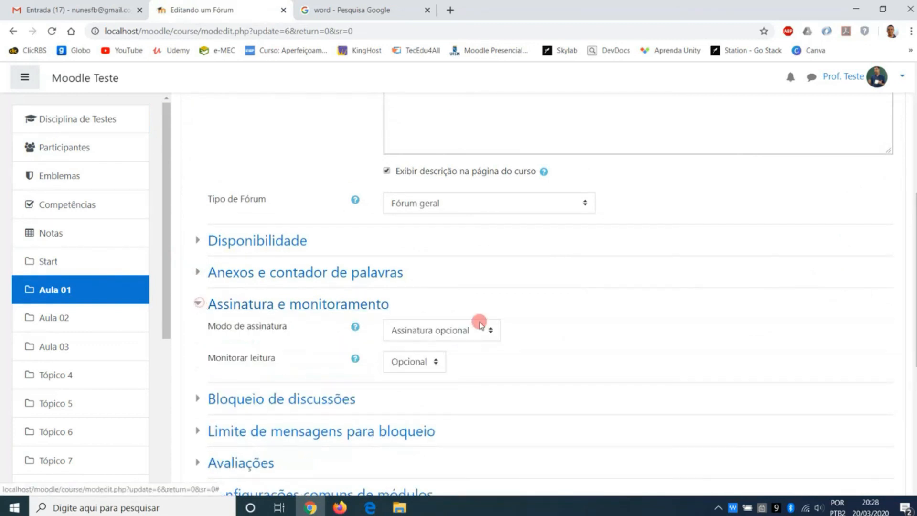
scroll(444, 325, "down", 4)
scroll(438, 444, "up", 1)
left_click(464, 477)
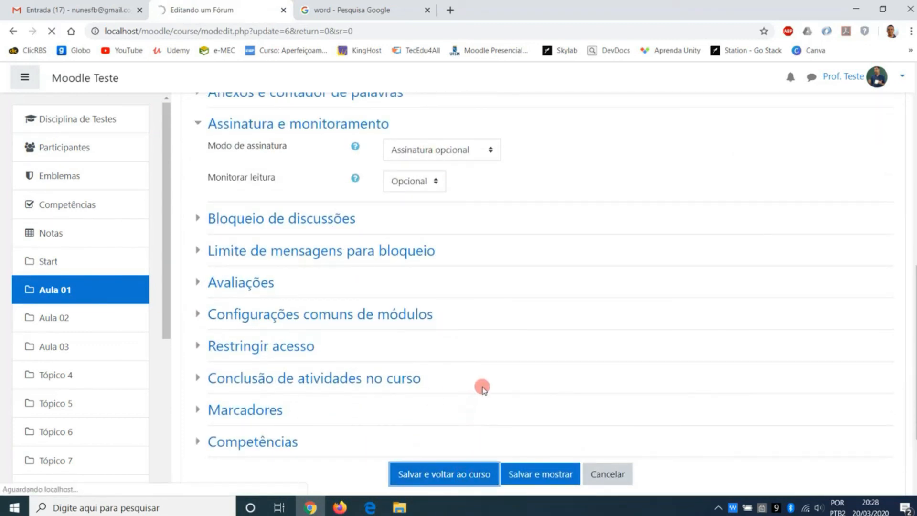
scroll(438, 386, "down", 1)
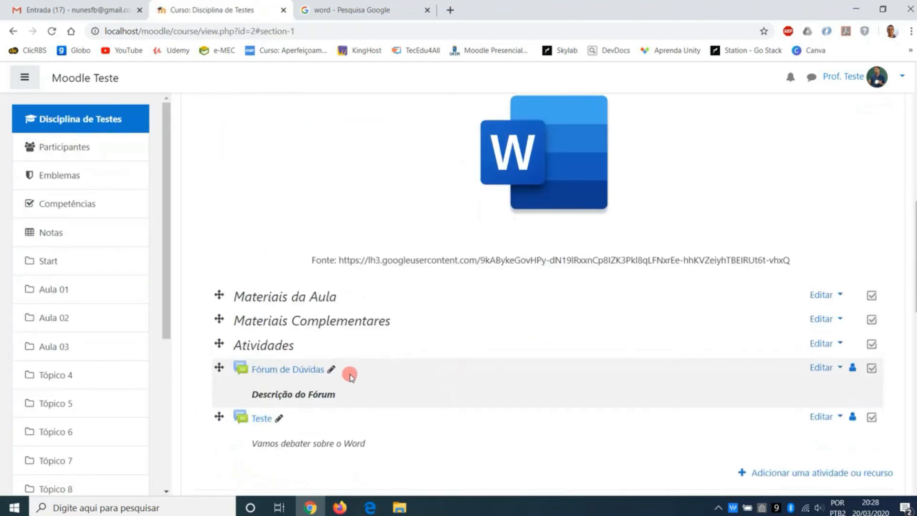
Open the Fórum de Dúvidas and subscribe the teacher to the whole forum.
left_click(308, 371)
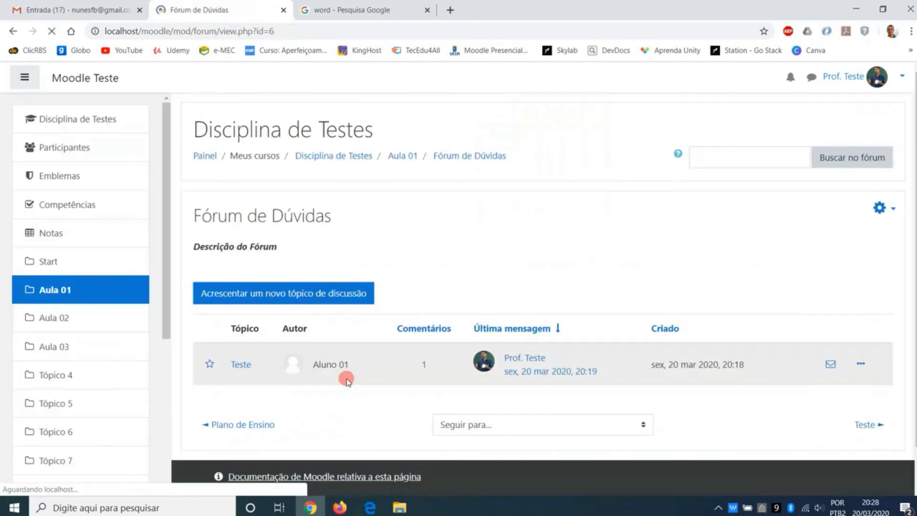
scroll(382, 356, "down", 1)
left_click_drag(163, 255, 209, 430)
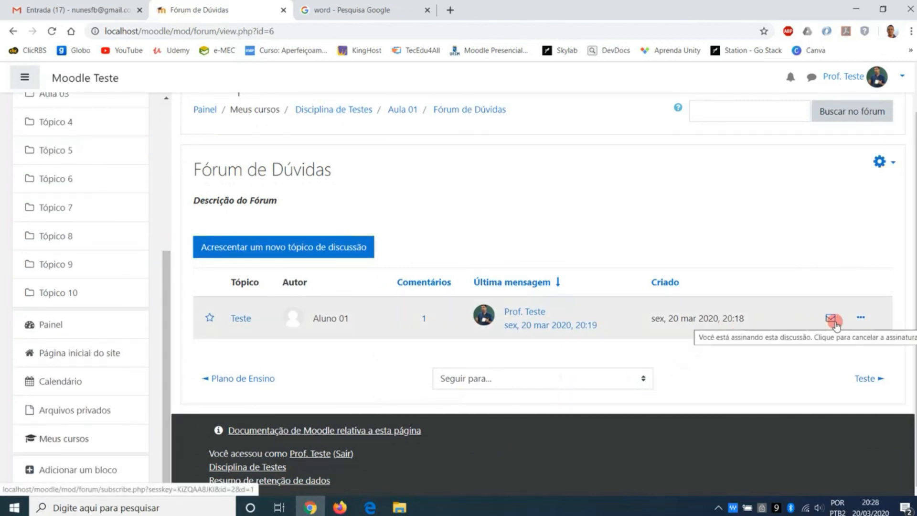
left_click(892, 163)
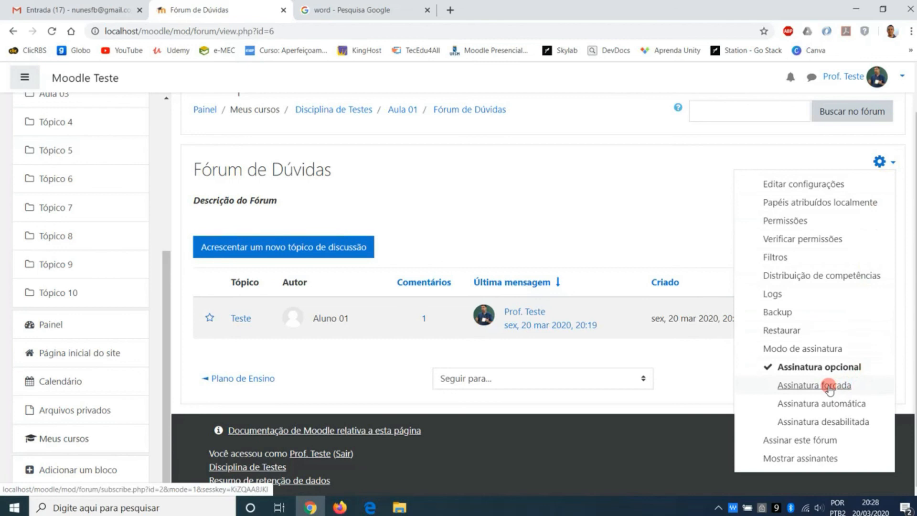
left_click(807, 440)
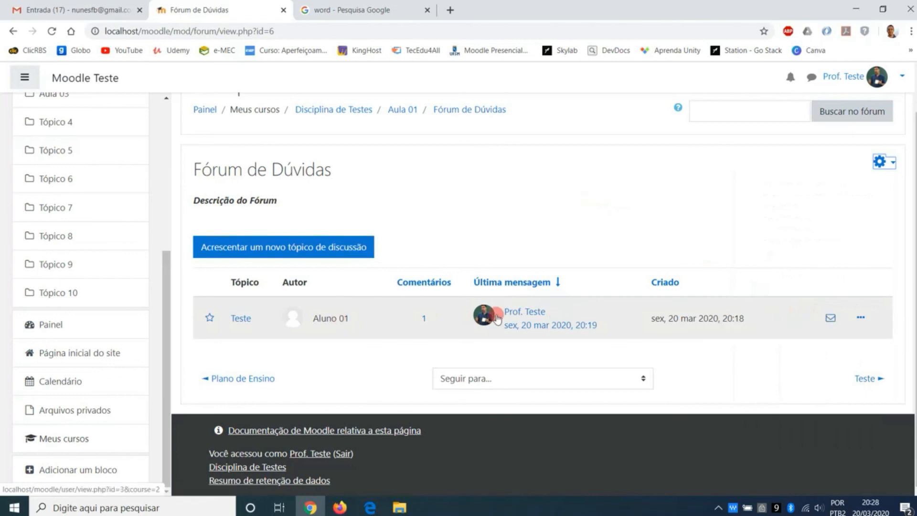
left_click(880, 162)
left_click(830, 442)
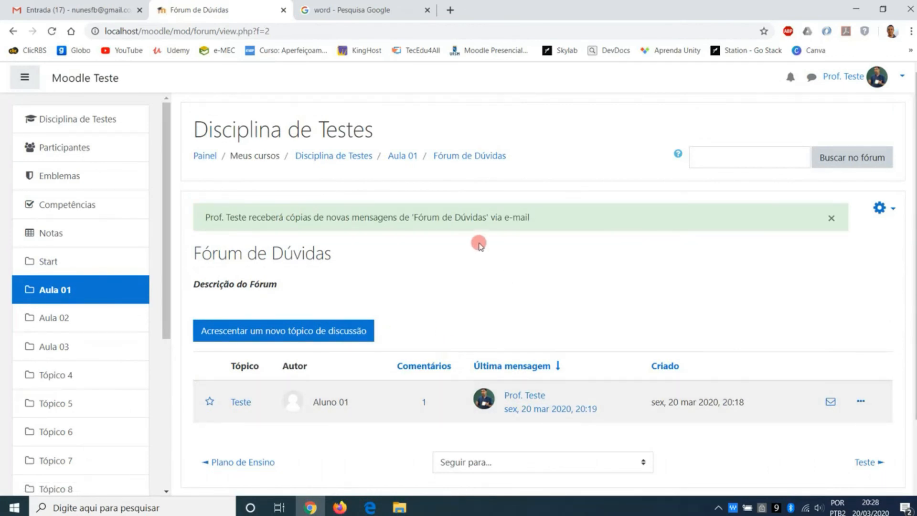
Return to Aula 01 and move the Fórum de Dúvidas directly below the Materiais da Aula label.
left_click(414, 159)
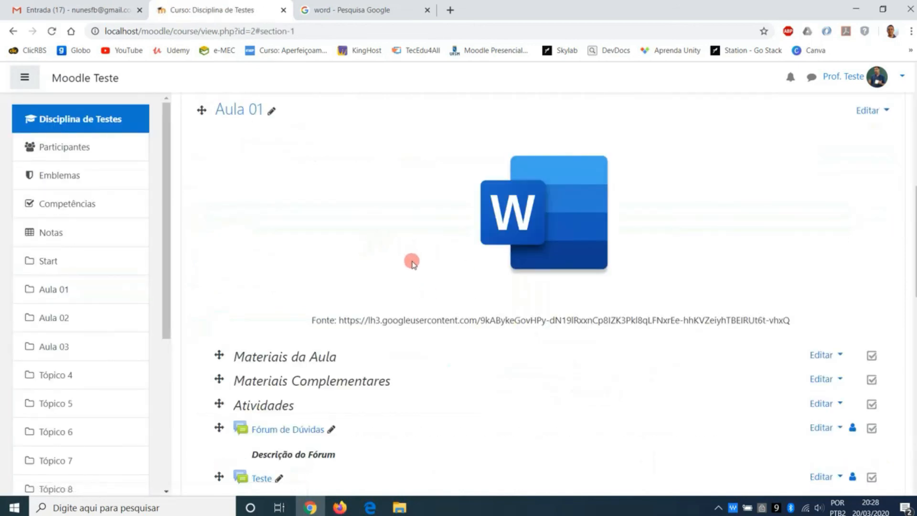
left_click_drag(251, 357, 289, 357)
scroll(289, 357, "down", 3)
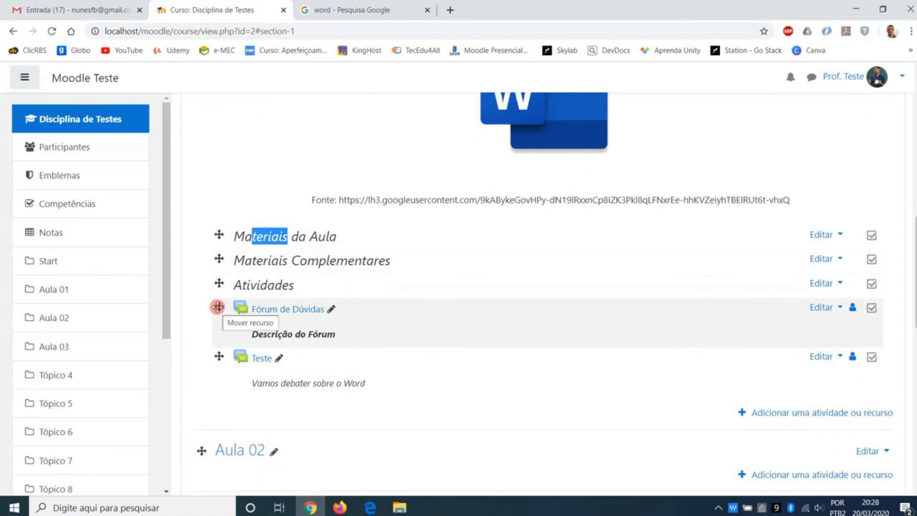
left_click_drag(218, 307, 216, 260)
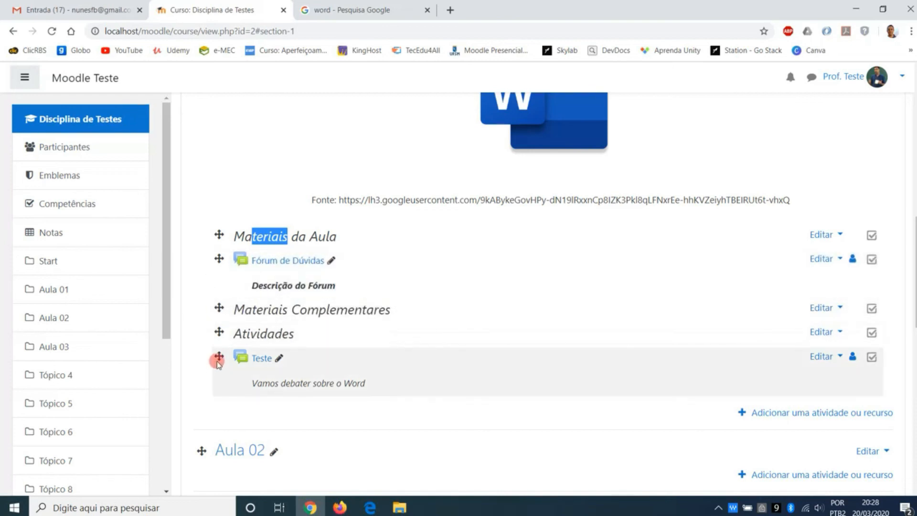
left_click_drag(220, 357, 313, 334)
left_click(361, 280)
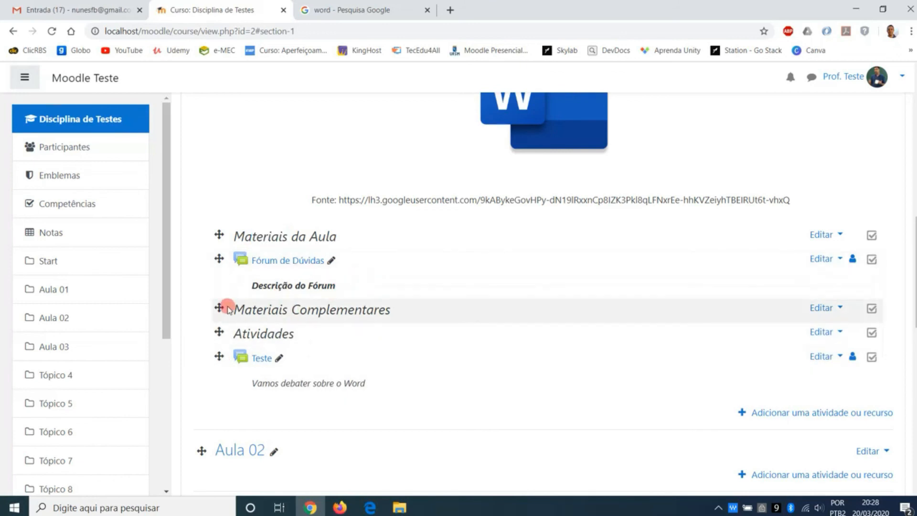
mouse_move(219, 260)
left_mouse_down()
mouse_move(221, 298)
mouse_move(221, 263)
left_mouse_up()
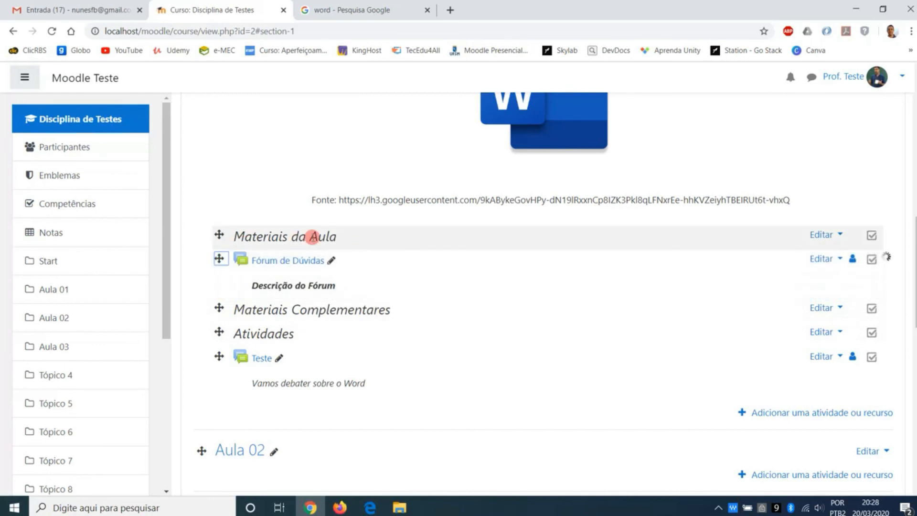